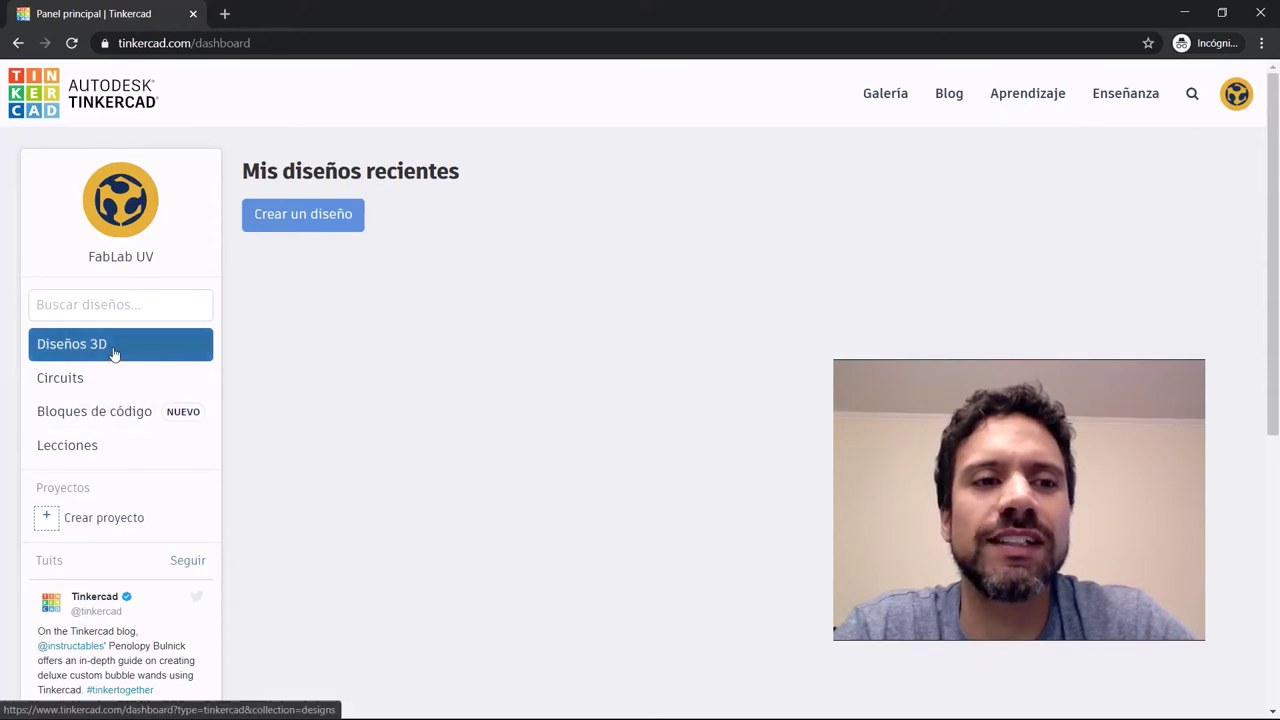
Create a new design from the Diseños 3D dashboard with 'Crear un diseño'.
{"action": "left_click", "coordinate": [303, 216]}
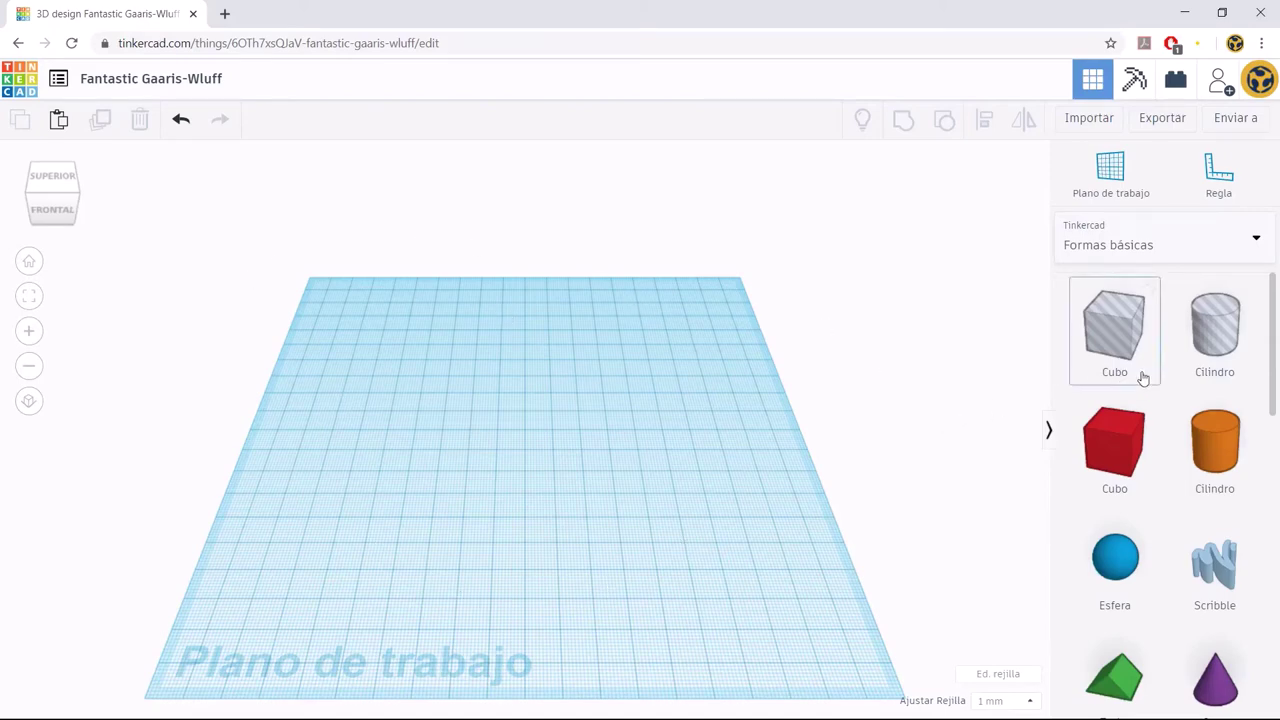
Drag a red Cubo from Formas básicas onto the workplane centre, then deselect it.
{"action": "scroll", "coordinate": [1140, 374], "scroll_direction": "down", "scroll_amount": 4}
{"action": "scroll", "coordinate": [1144, 378], "scroll_direction": "up", "scroll_amount": 4}
{"action": "scroll", "coordinate": [1142, 374], "scroll_direction": "up", "scroll_amount": 3}
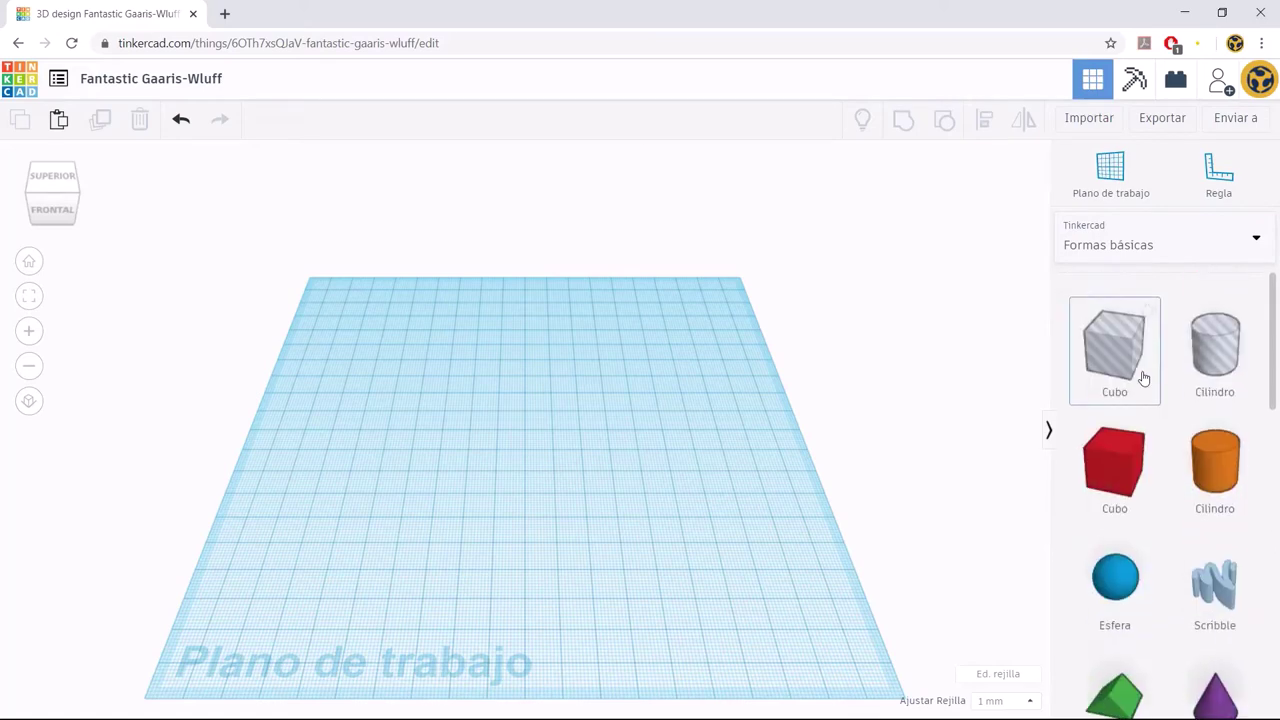
{"action": "mouse_move", "coordinate": [1125, 440]}
{"action": "left_mouse_down"}
{"action": "mouse_move", "coordinate": [540, 458]}
{"action": "mouse_move", "coordinate": [516, 439]}
{"action": "left_mouse_up"}
{"action": "left_click", "coordinate": [649, 378]}
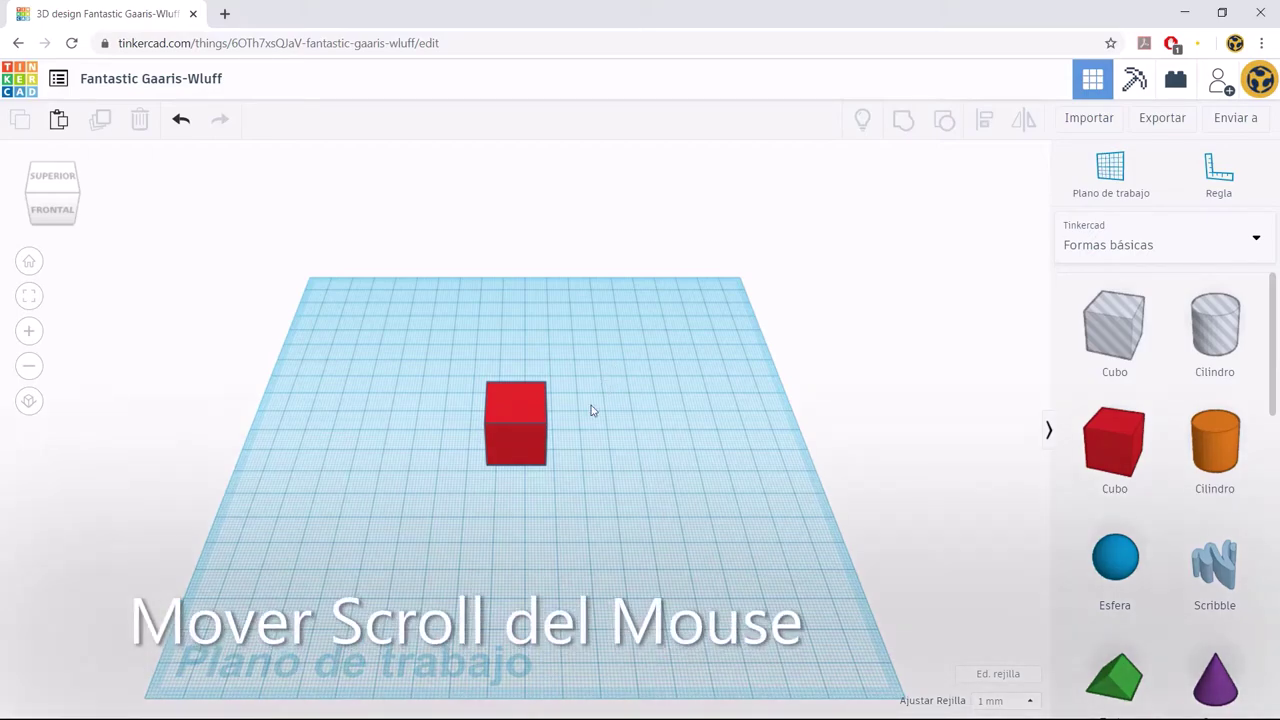
Zoom in and out on the red cube, pan the workplane right, and orbit to a tilted angle.
{"action": "scroll", "coordinate": [591, 410], "scroll_direction": "up", "scroll_amount": 2}
{"action": "scroll", "coordinate": [591, 410], "scroll_direction": "up", "scroll_amount": 1}
{"action": "scroll", "coordinate": [591, 410], "scroll_direction": "up", "scroll_amount": 2}
{"action": "scroll", "coordinate": [591, 410], "scroll_direction": "up", "scroll_amount": 2}
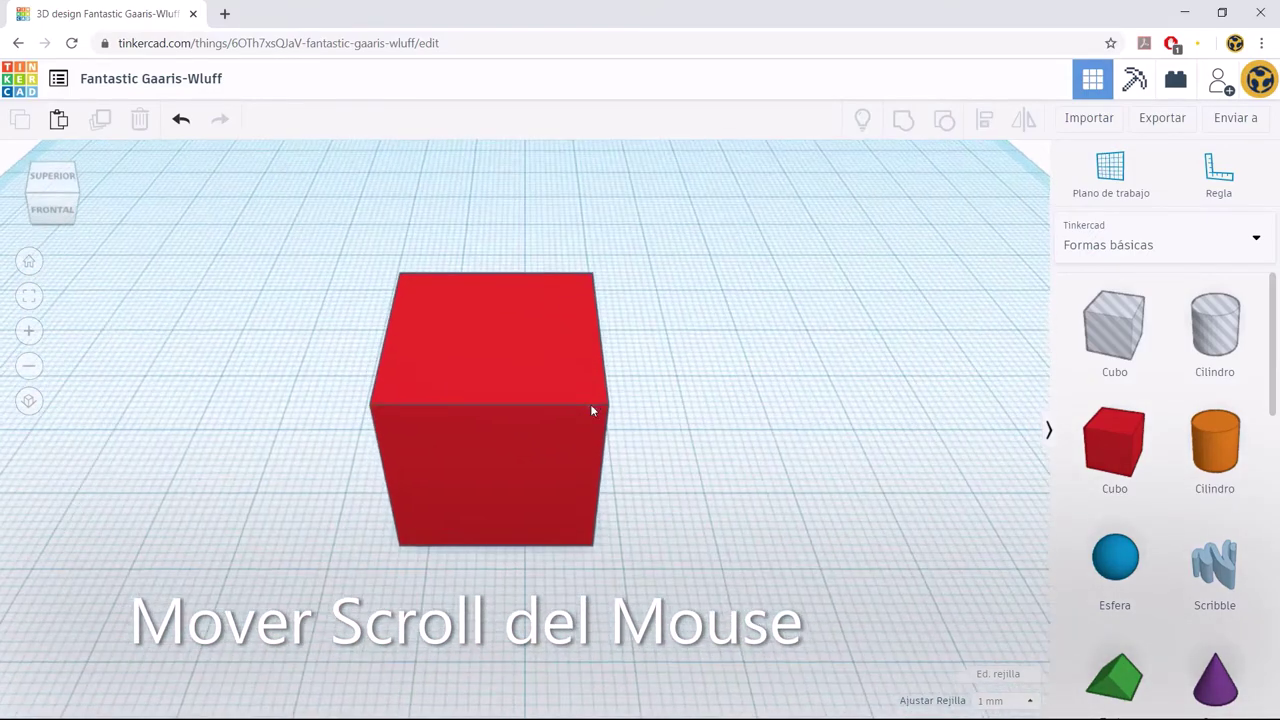
{"action": "scroll", "coordinate": [591, 410], "scroll_direction": "down", "scroll_amount": 1}
{"action": "scroll", "coordinate": [591, 410], "scroll_direction": "down", "scroll_amount": 2}
{"action": "scroll", "coordinate": [591, 410], "scroll_direction": "down", "scroll_amount": 2}
{"action": "scroll", "coordinate": [591, 410], "scroll_direction": "down", "scroll_amount": 1}
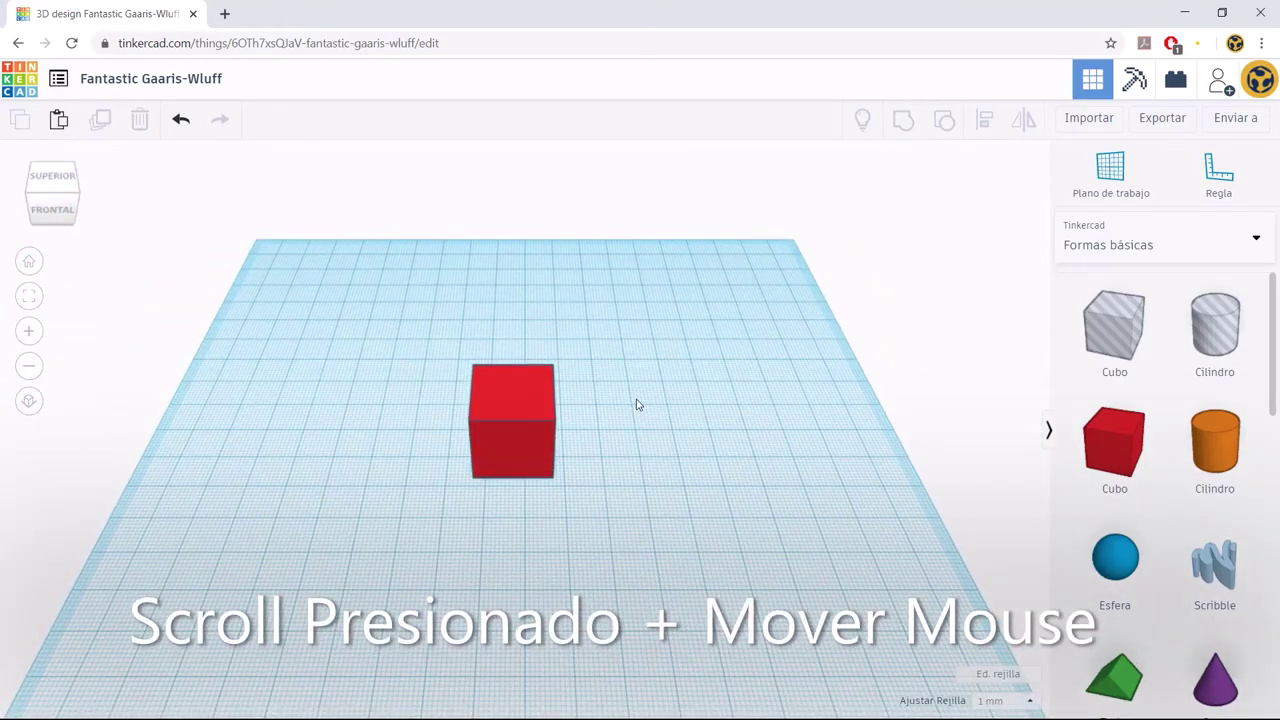
{"action": "mouse_move", "coordinate": [636, 405]}
{"action": "middle_mouse_down"}
{"action": "mouse_move", "coordinate": [860, 405]}
{"action": "mouse_move", "coordinate": [517, 394]}
{"action": "mouse_move", "coordinate": [705, 394]}
{"action": "mouse_move", "coordinate": [706, 517]}
{"action": "mouse_move", "coordinate": [711, 380]}
{"action": "middle_mouse_up"}
{"action": "mouse_move", "coordinate": [648, 388]}
{"action": "right_mouse_down"}
{"action": "mouse_move", "coordinate": [766, 383]}
{"action": "mouse_move", "coordinate": [866, 406]}
{"action": "mouse_move", "coordinate": [609, 431]}
{"action": "mouse_move", "coordinate": [528, 426]}
{"action": "mouse_move", "coordinate": [491, 391]}
{"action": "right_mouse_up"}
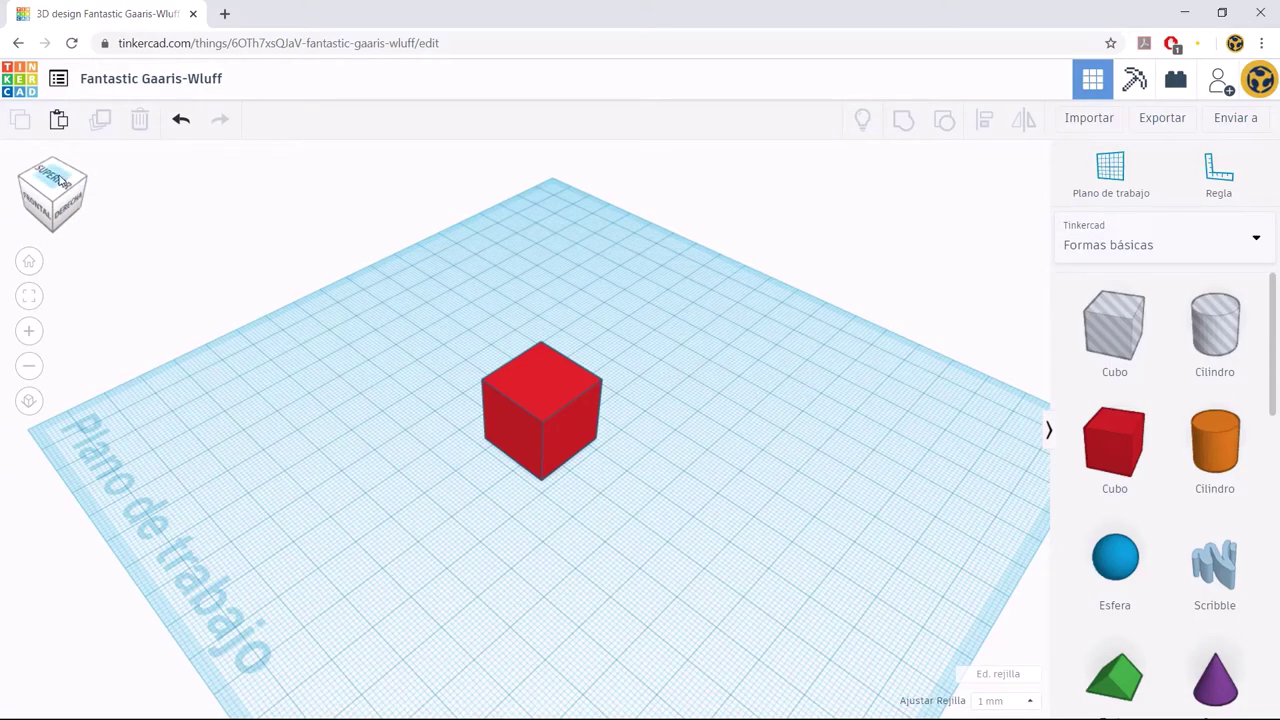
View the cube from top, right, back, left, front and underneath, then return to Home view.
{"action": "left_click", "coordinate": [60, 178]}
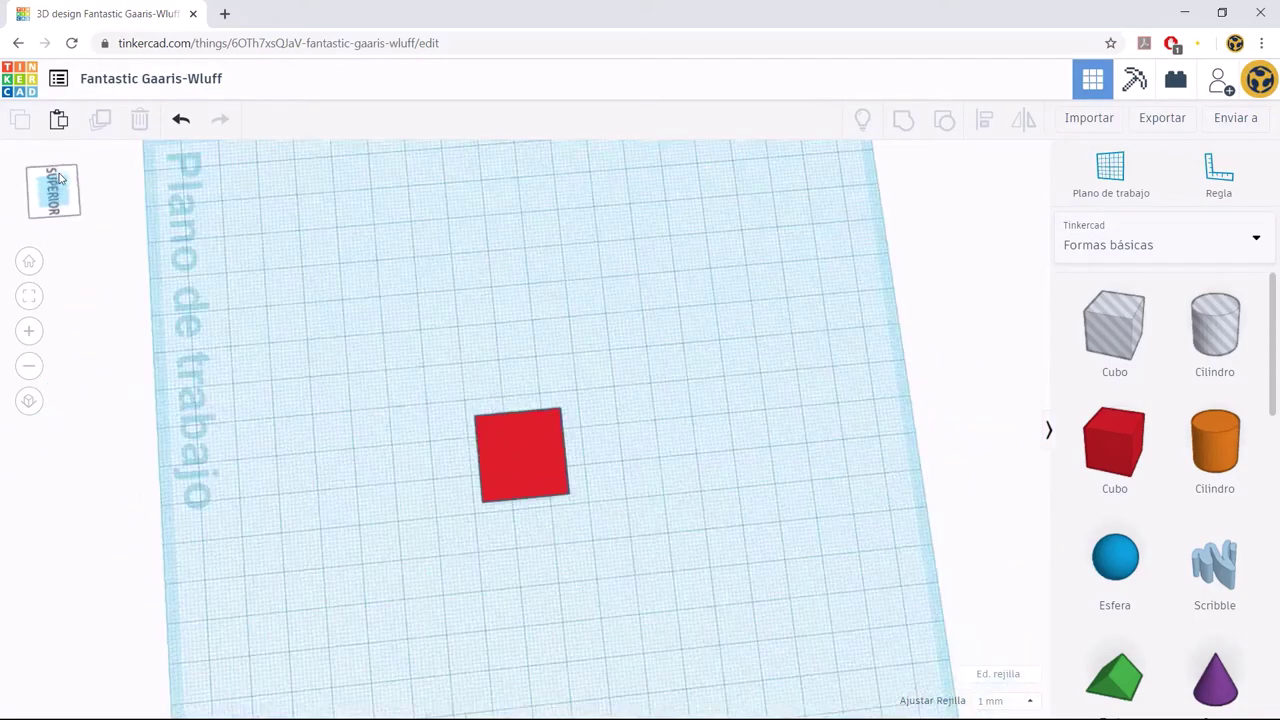
{"action": "left_click", "coordinate": [53, 229]}
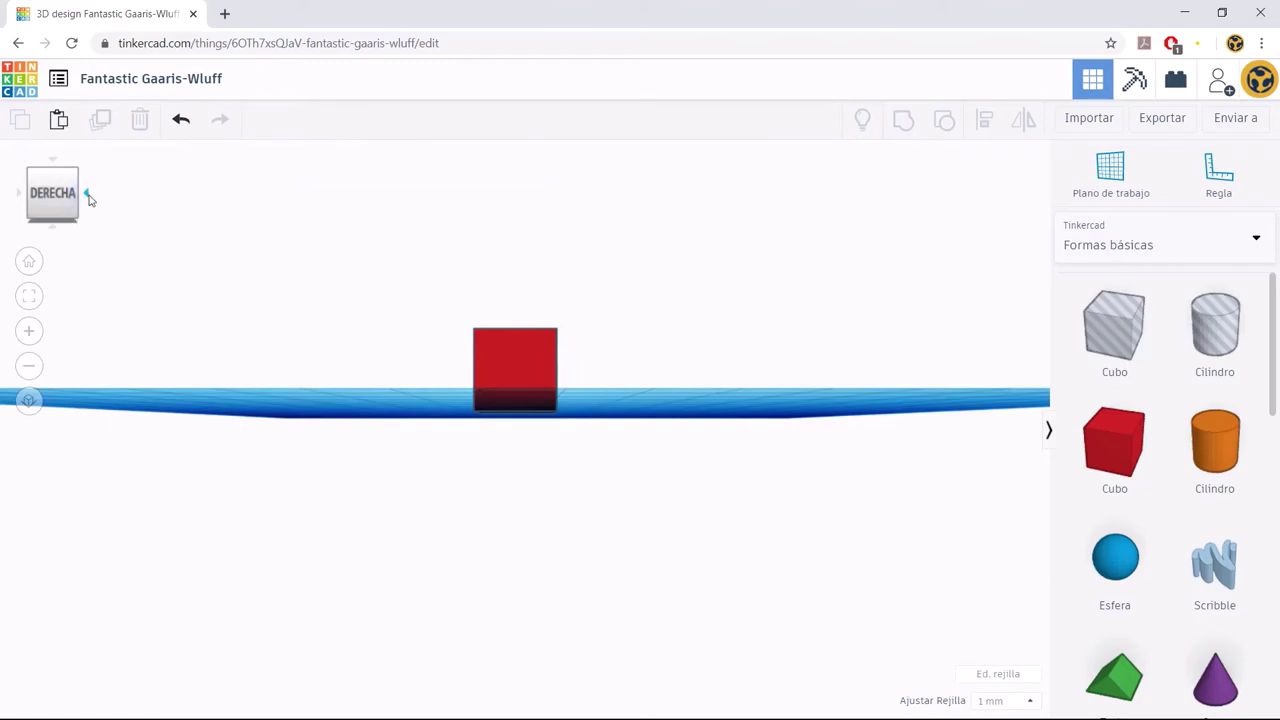
{"action": "left_click", "coordinate": [87, 196]}
{"action": "left_click", "coordinate": [87, 196]}
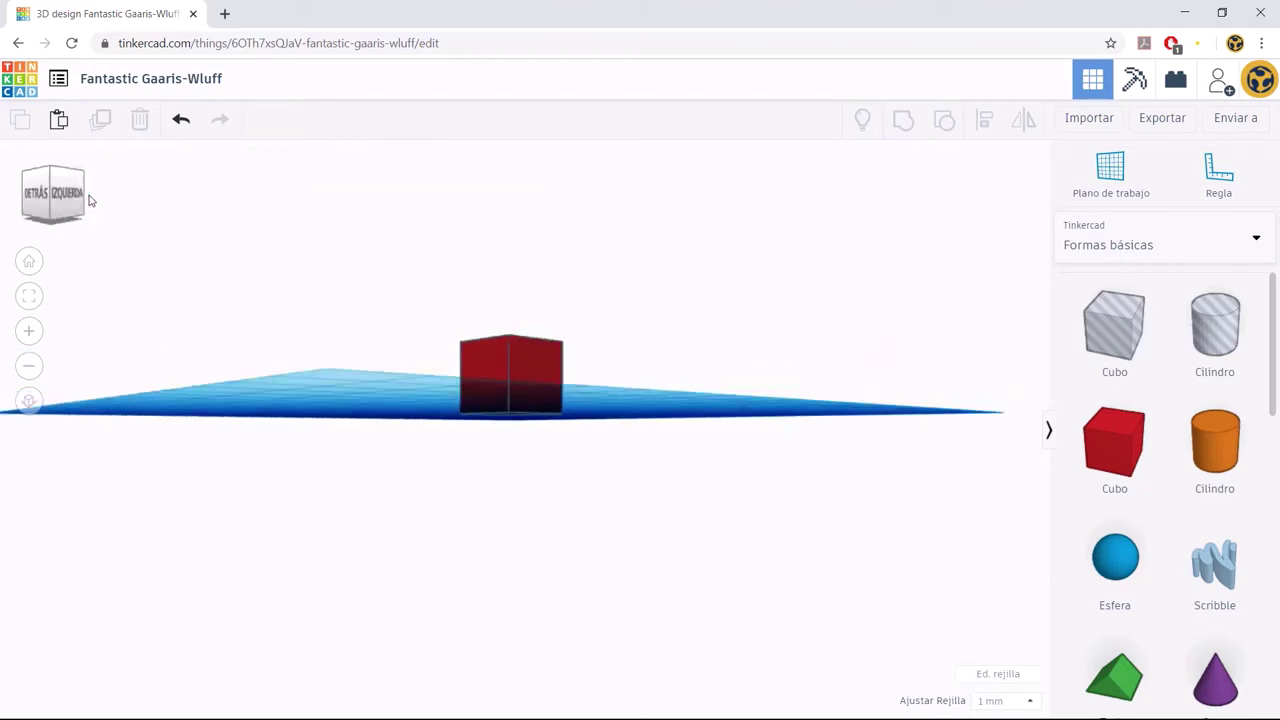
{"action": "left_click", "coordinate": [87, 196]}
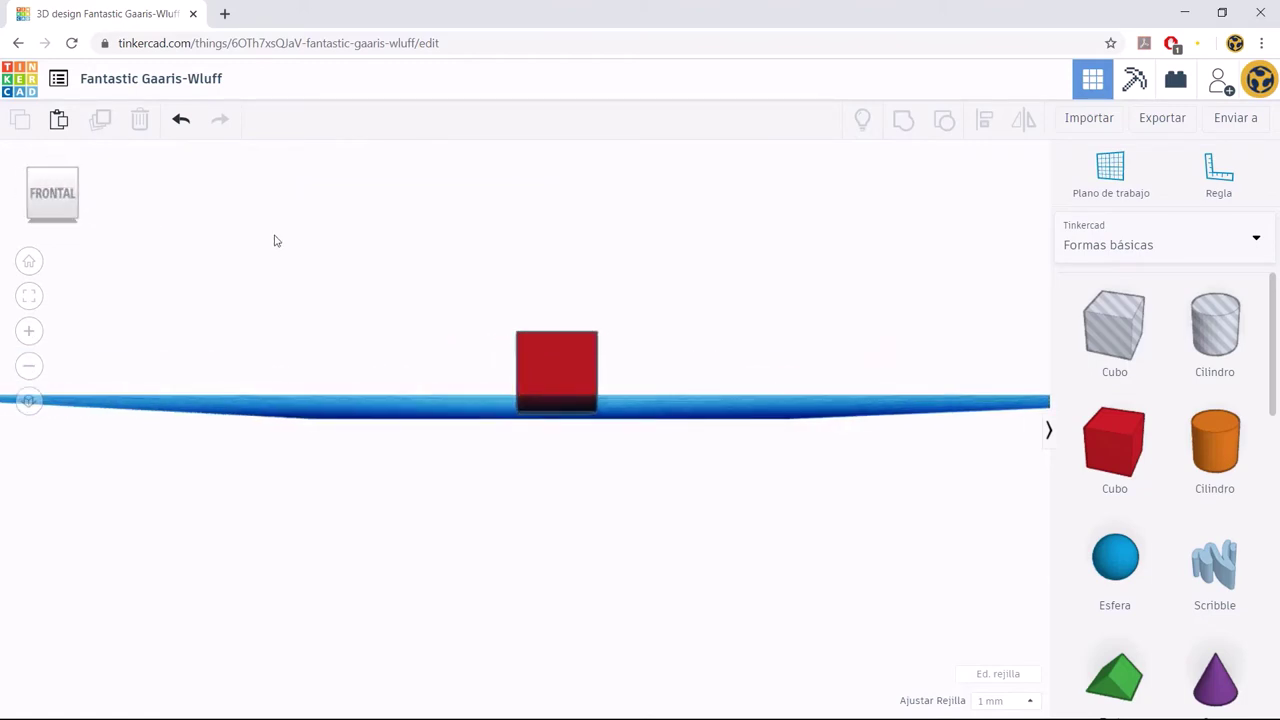
{"action": "left_click", "coordinate": [54, 229]}
{"action": "left_click", "coordinate": [54, 229]}
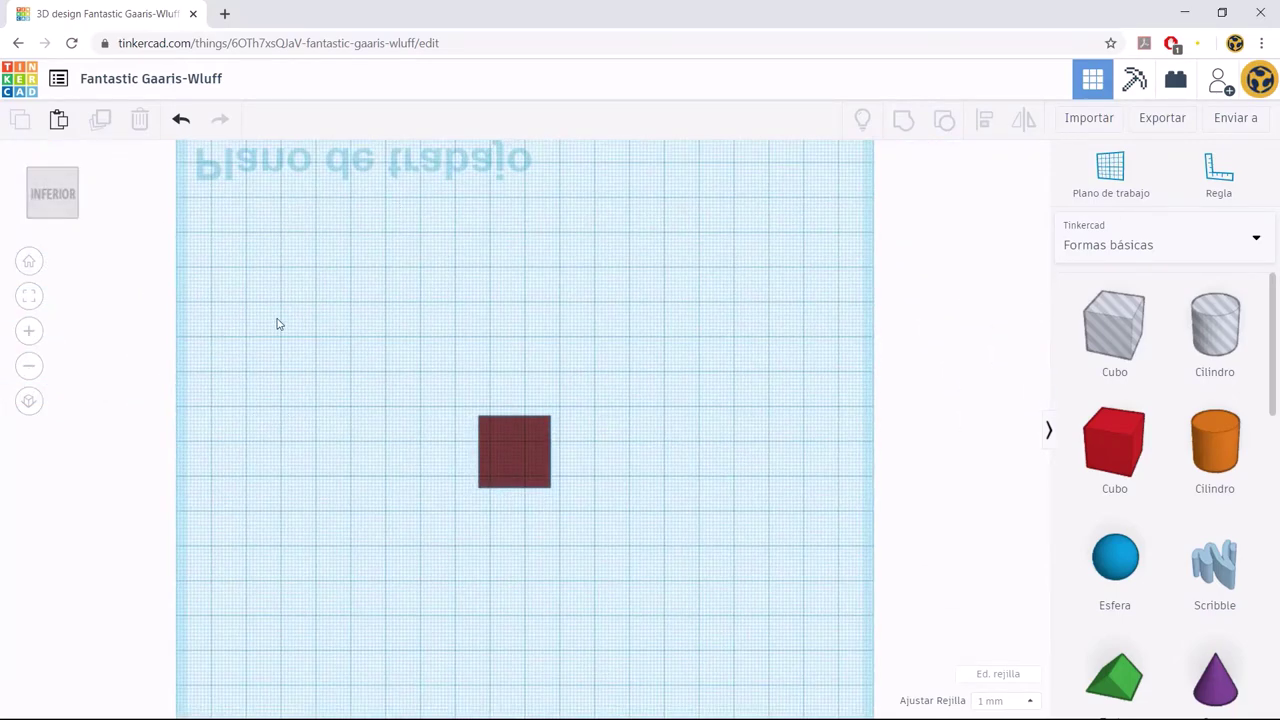
{"action": "left_click", "coordinate": [30, 263]}
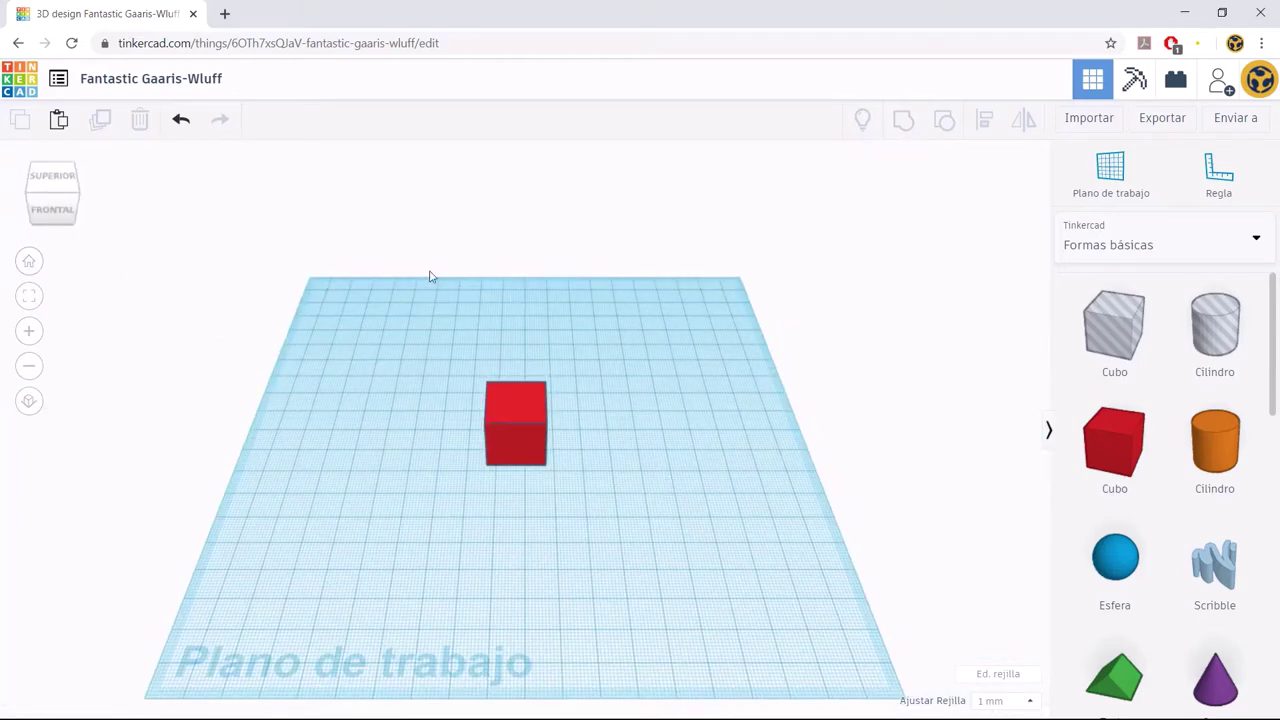
Fit the cube to the view, zoom in and out, and toggle orthographic and perspective twice.
{"action": "left_click", "coordinate": [30, 297]}
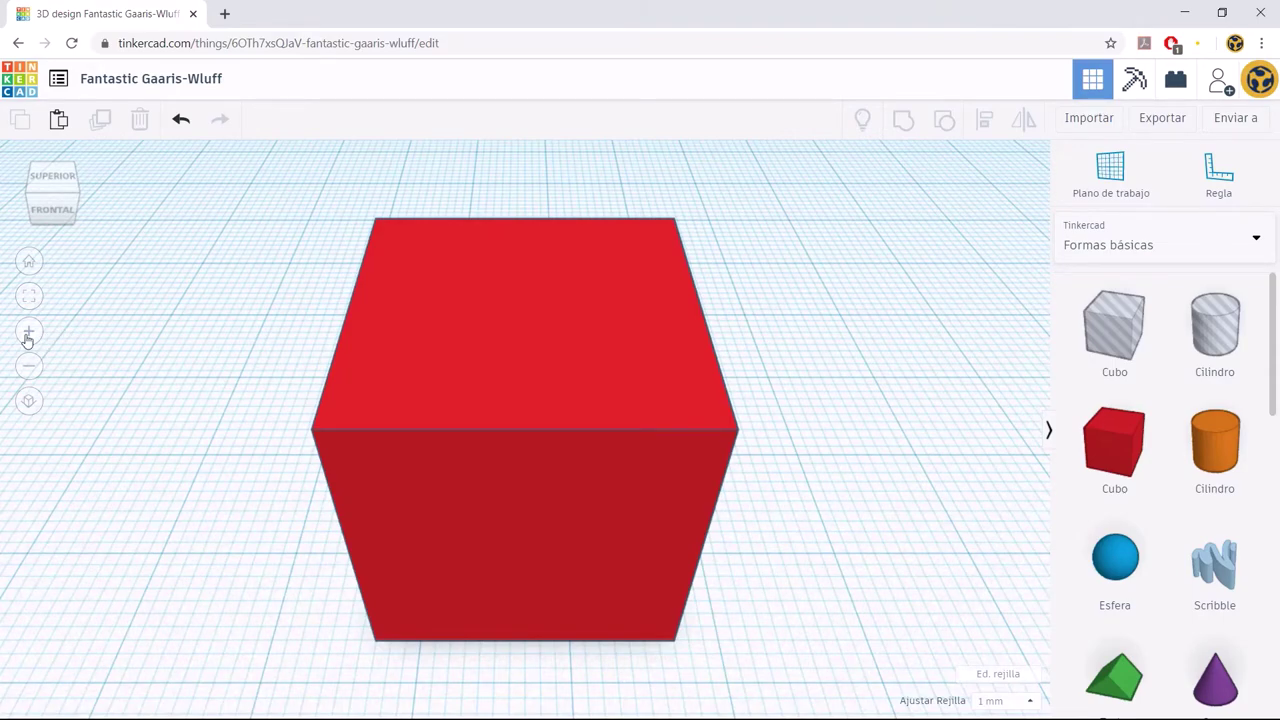
{"action": "left_click", "coordinate": [29, 331]}
{"action": "left_click", "coordinate": [29, 368]}
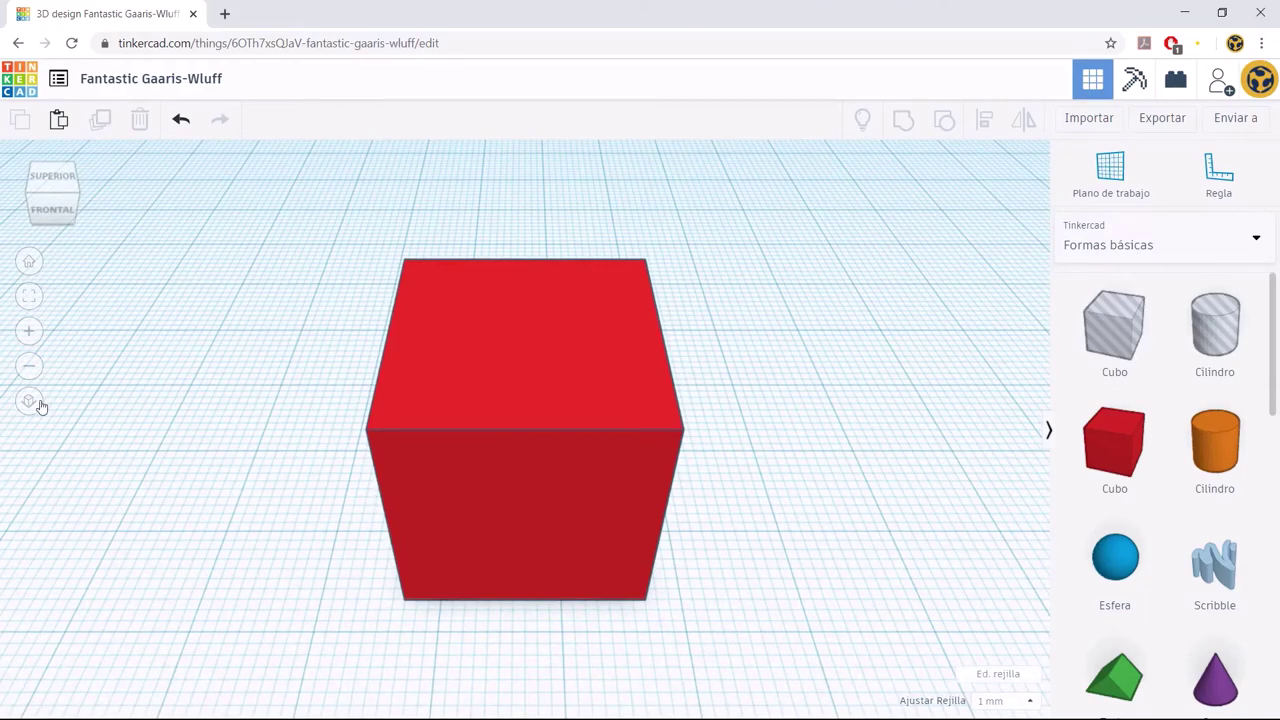
{"action": "left_click", "coordinate": [30, 402]}
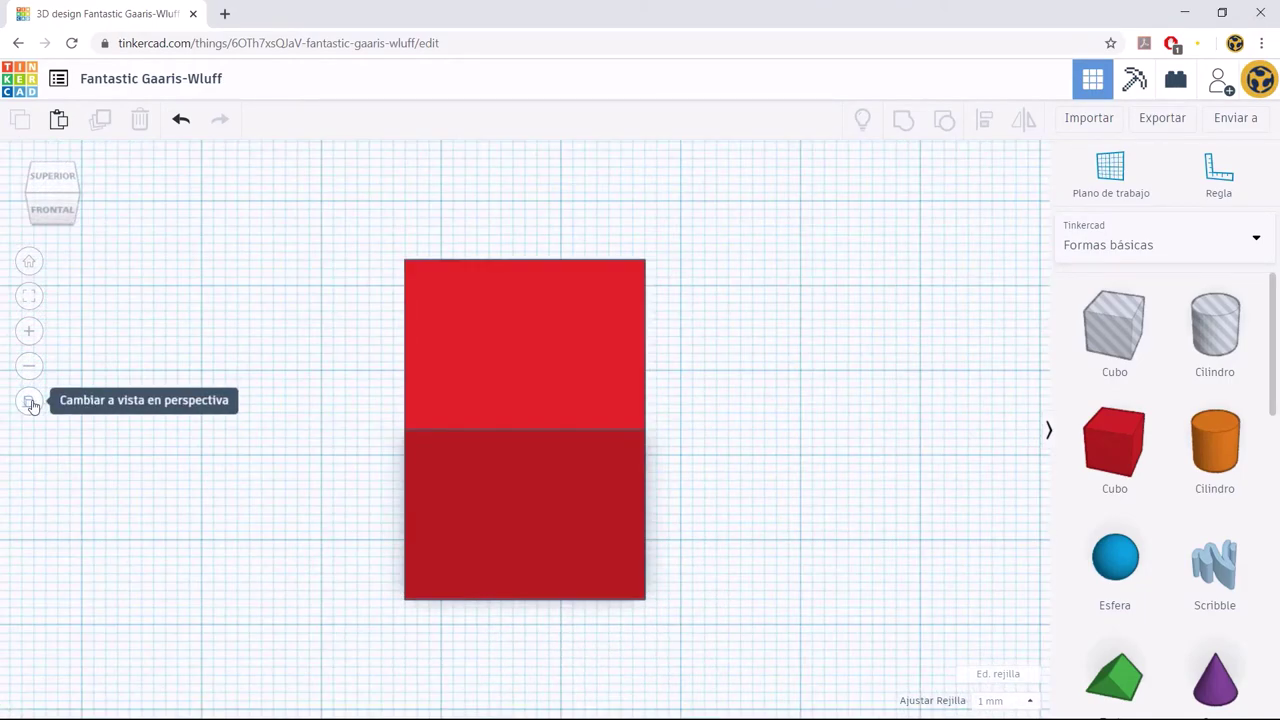
{"action": "left_click", "coordinate": [30, 402]}
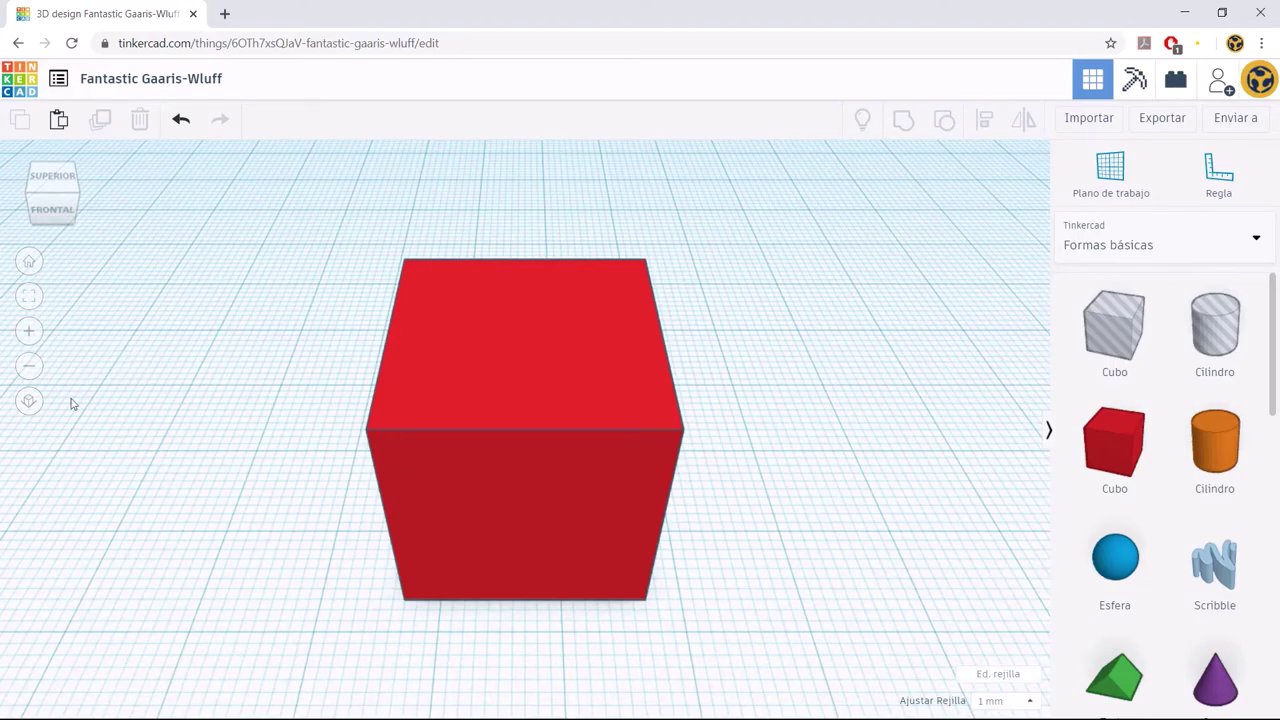
{"action": "left_click", "coordinate": [30, 402]}
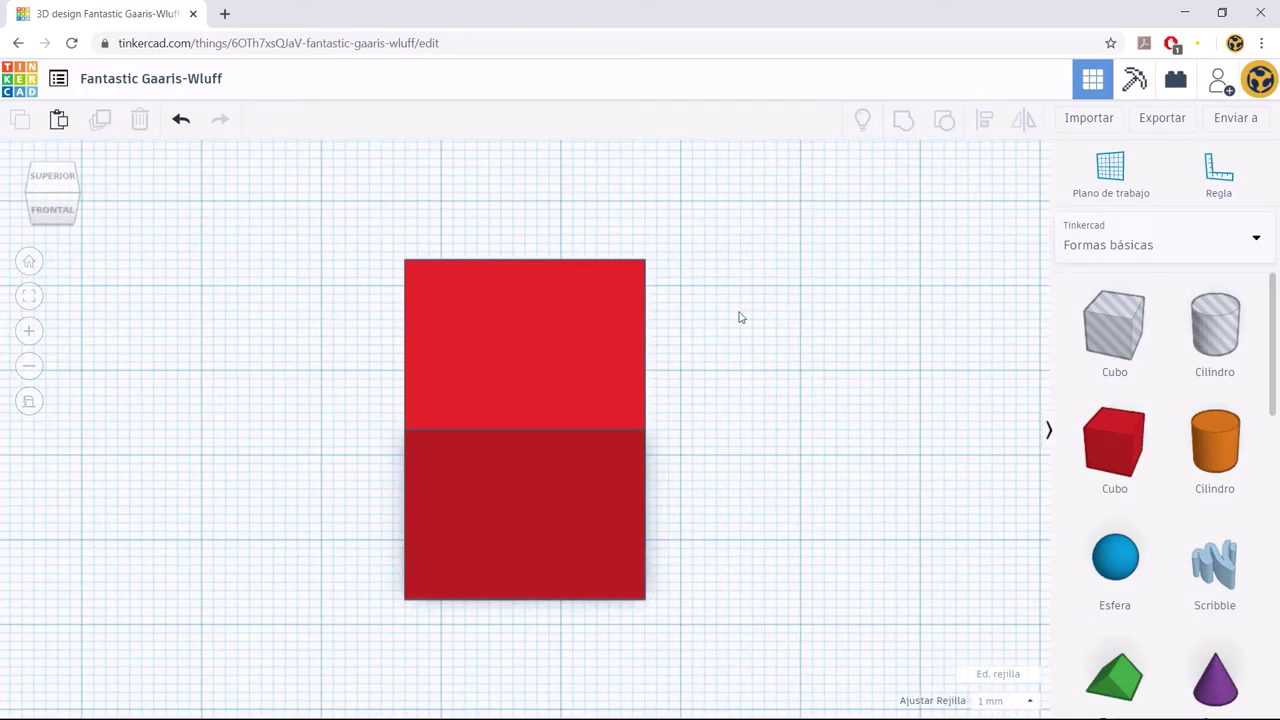
{"action": "left_click", "coordinate": [30, 402]}
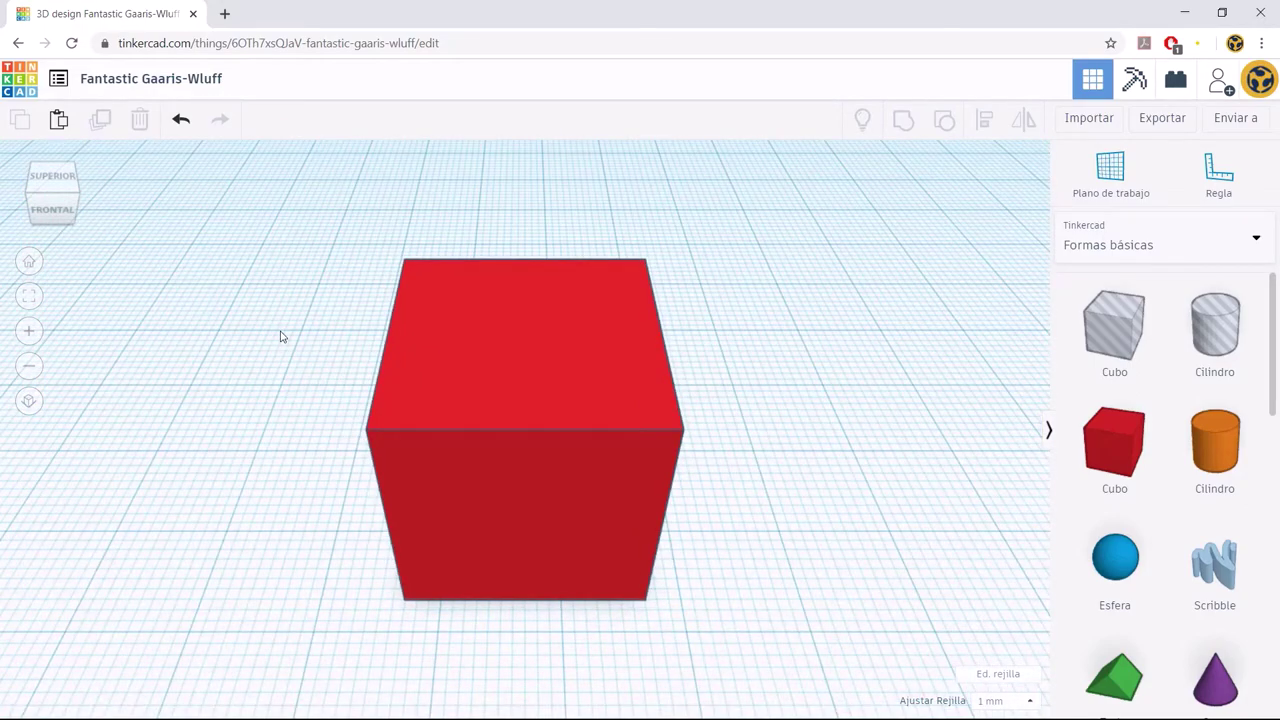
{"action": "scroll", "coordinate": [241, 369], "scroll_direction": "down", "scroll_amount": 1}
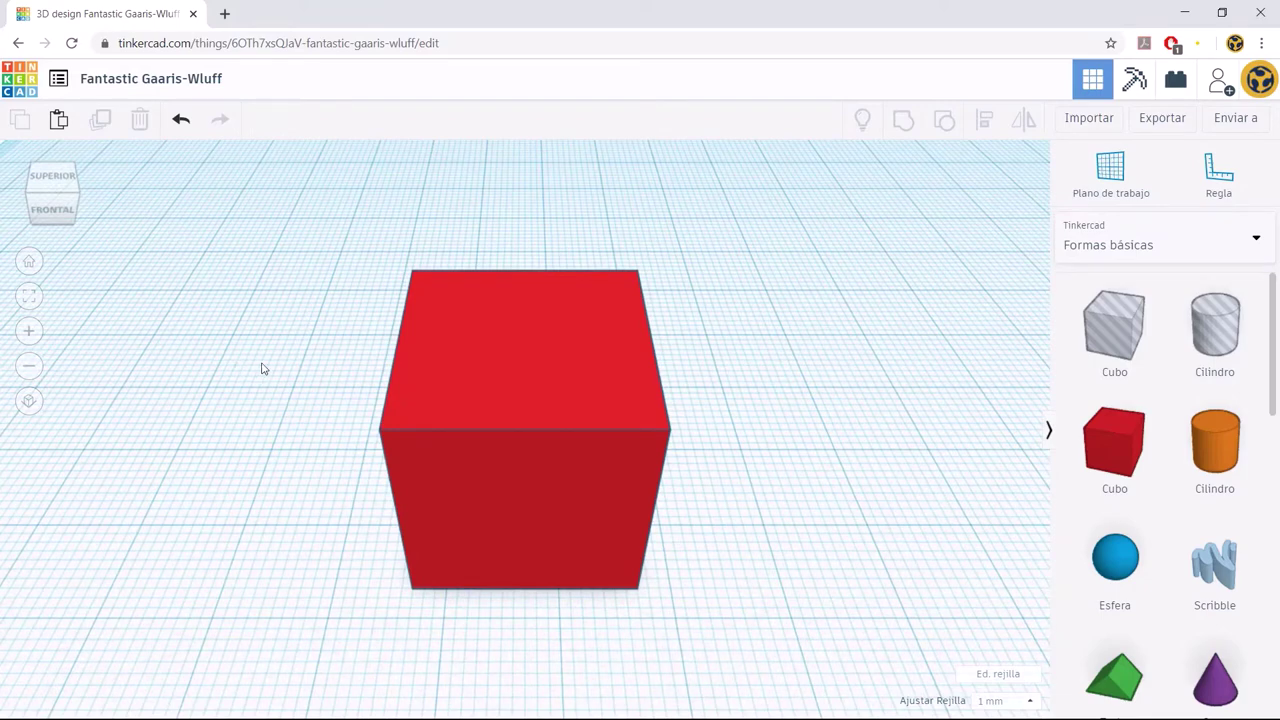
Stretch the red cube wider and set its height to 15.
{"action": "left_click", "coordinate": [421, 367]}
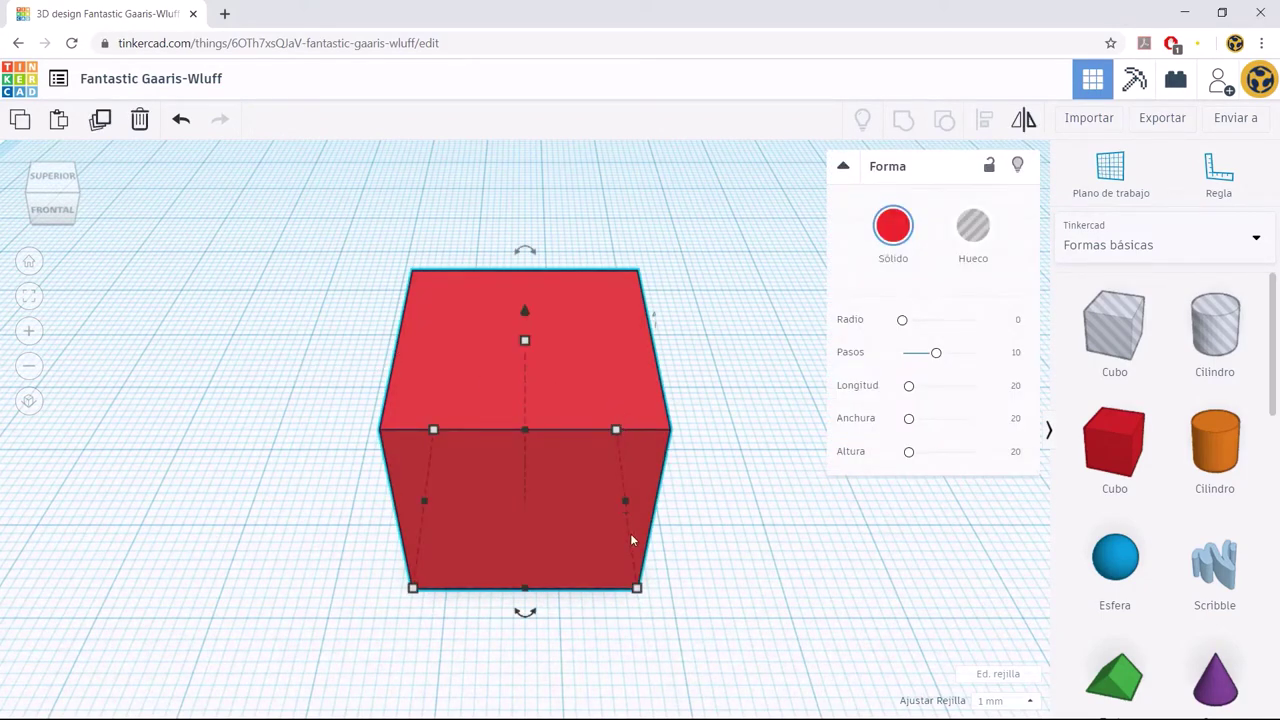
{"action": "mouse_move", "coordinate": [637, 588]}
{"action": "left_mouse_down"}
{"action": "mouse_move", "coordinate": [780, 594]}
{"action": "mouse_move", "coordinate": [757, 586]}
{"action": "mouse_move", "coordinate": [714, 480]}
{"action": "mouse_move", "coordinate": [712, 572]}
{"action": "left_mouse_up"}
{"action": "mouse_move", "coordinate": [568, 329]}
{"action": "left_mouse_down"}
{"action": "mouse_move", "coordinate": [566, 181]}
{"action": "mouse_move", "coordinate": [571, 267]}
{"action": "left_mouse_up"}
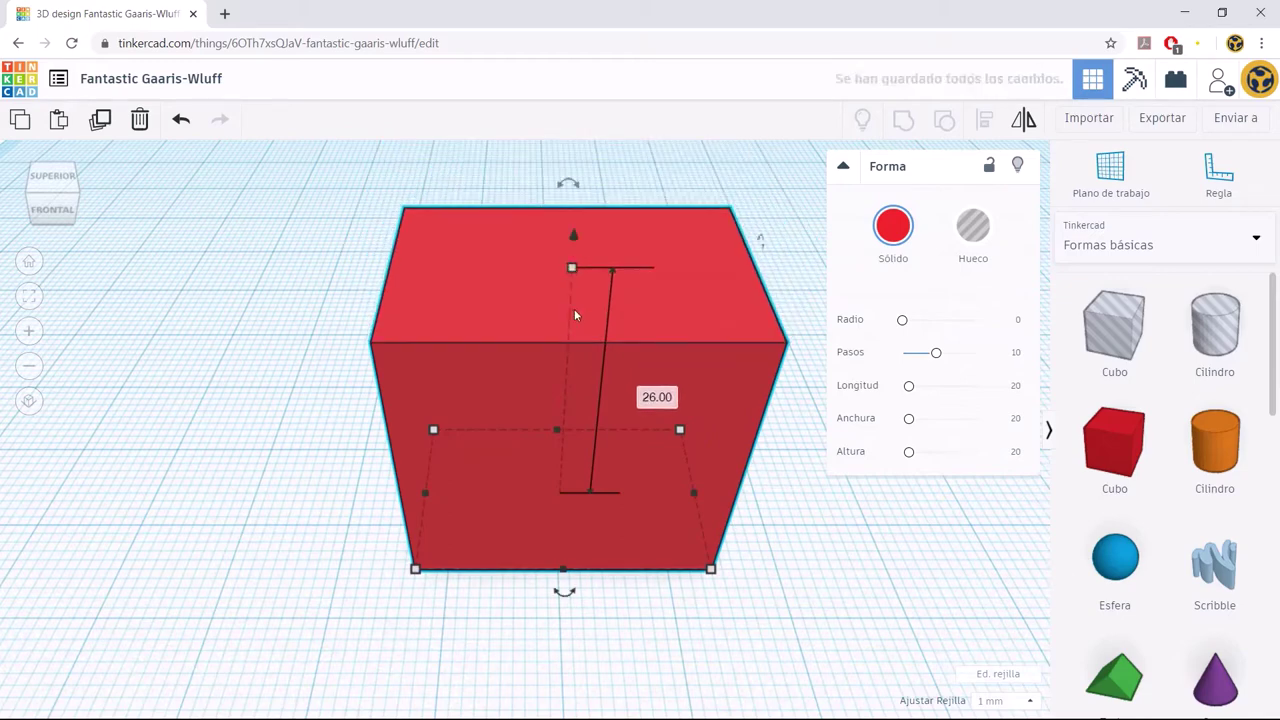
{"action": "left_click", "coordinate": [657, 395]}
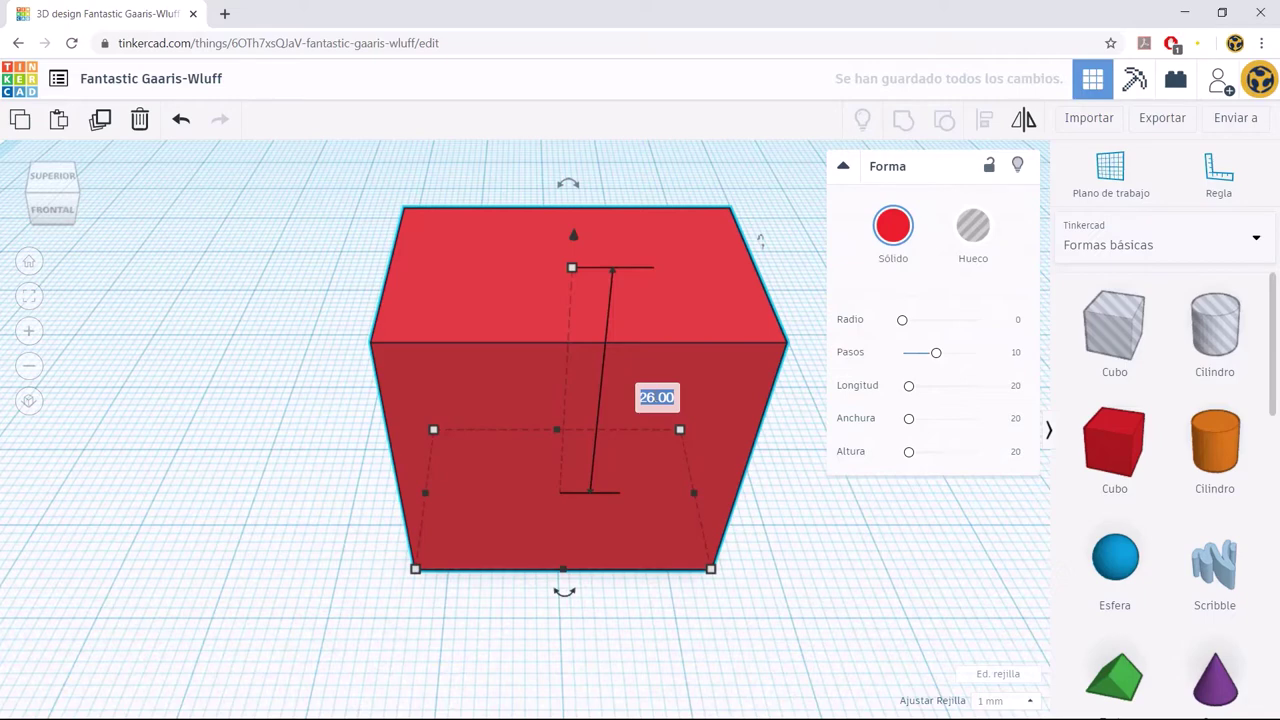
{"action": "type", "text": "15"}
{"action": "key", "text": "Return"}
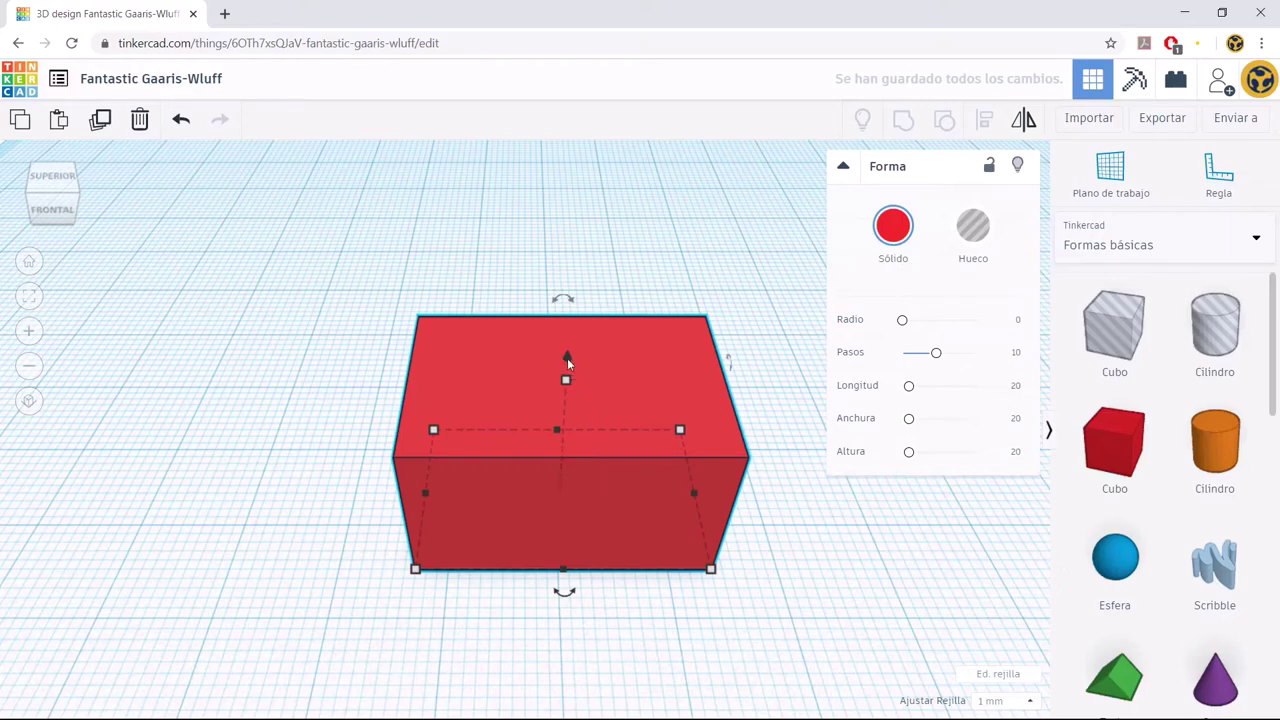
Lift the box off the workplane, then set its elevation back to 0.
{"action": "left_click_drag", "start_coordinate": [566, 358], "coordinate": [574, 251]}
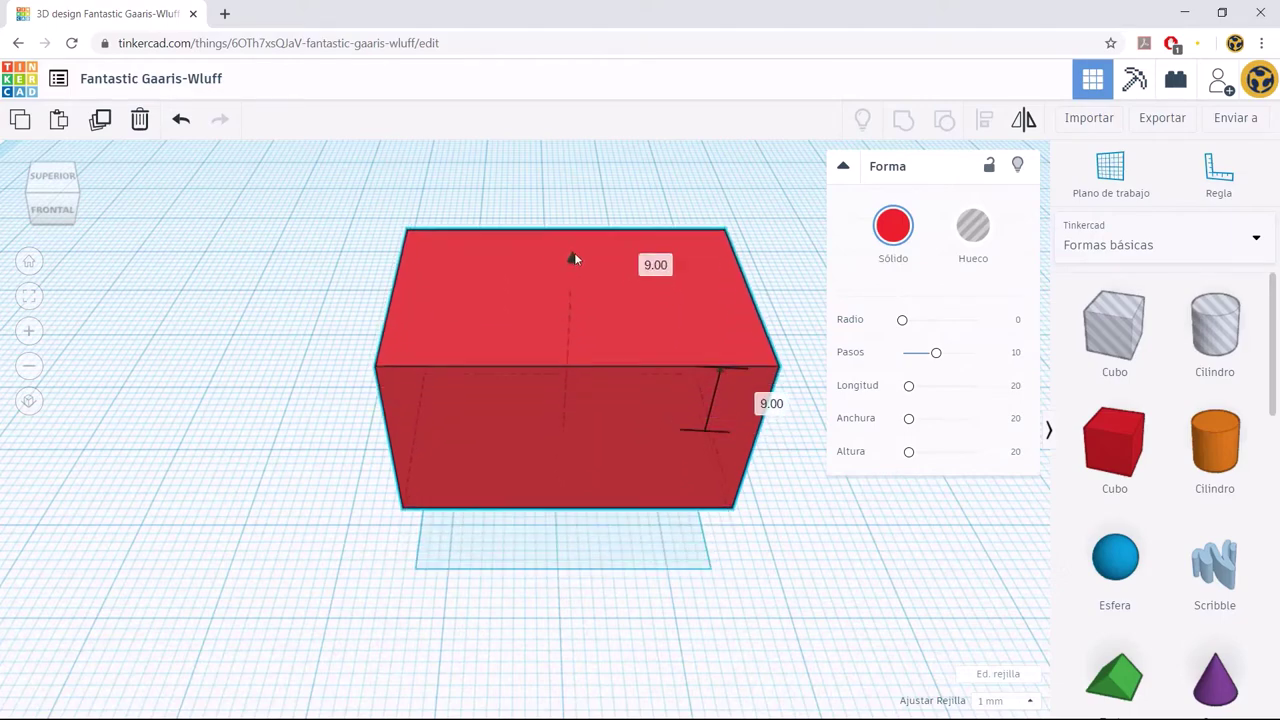
{"action": "right_click_drag", "start_coordinate": [305, 445], "coordinate": [266, 414]}
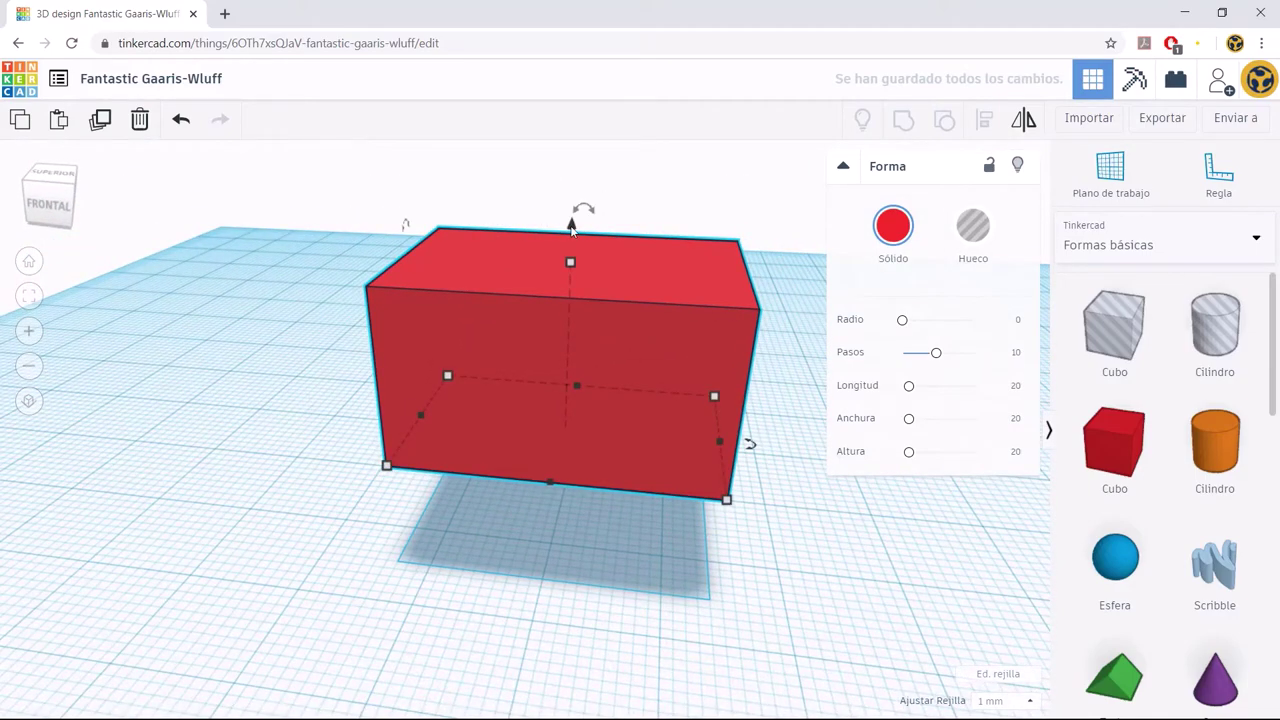
{"action": "left_click_drag", "start_coordinate": [570, 228], "coordinate": [586, 262]}
{"action": "left_click", "coordinate": [799, 447]}
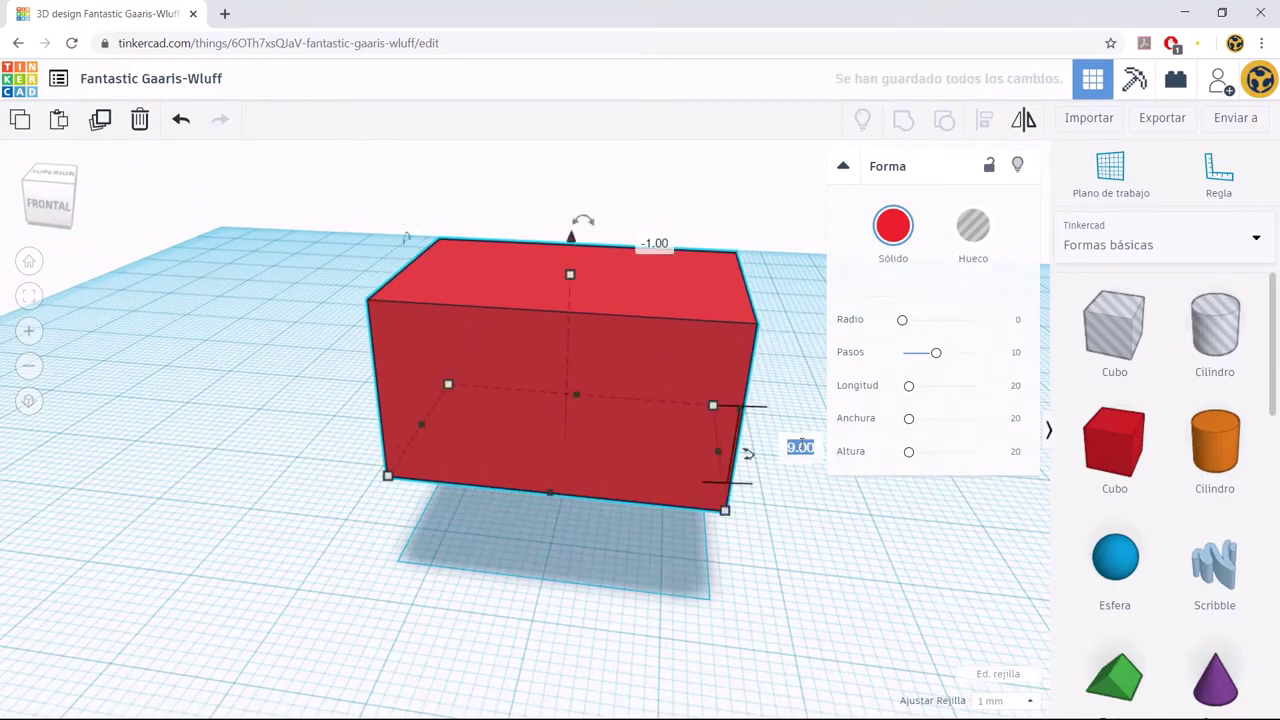
{"action": "type", "text": "0"}
{"action": "key", "text": "Return"}
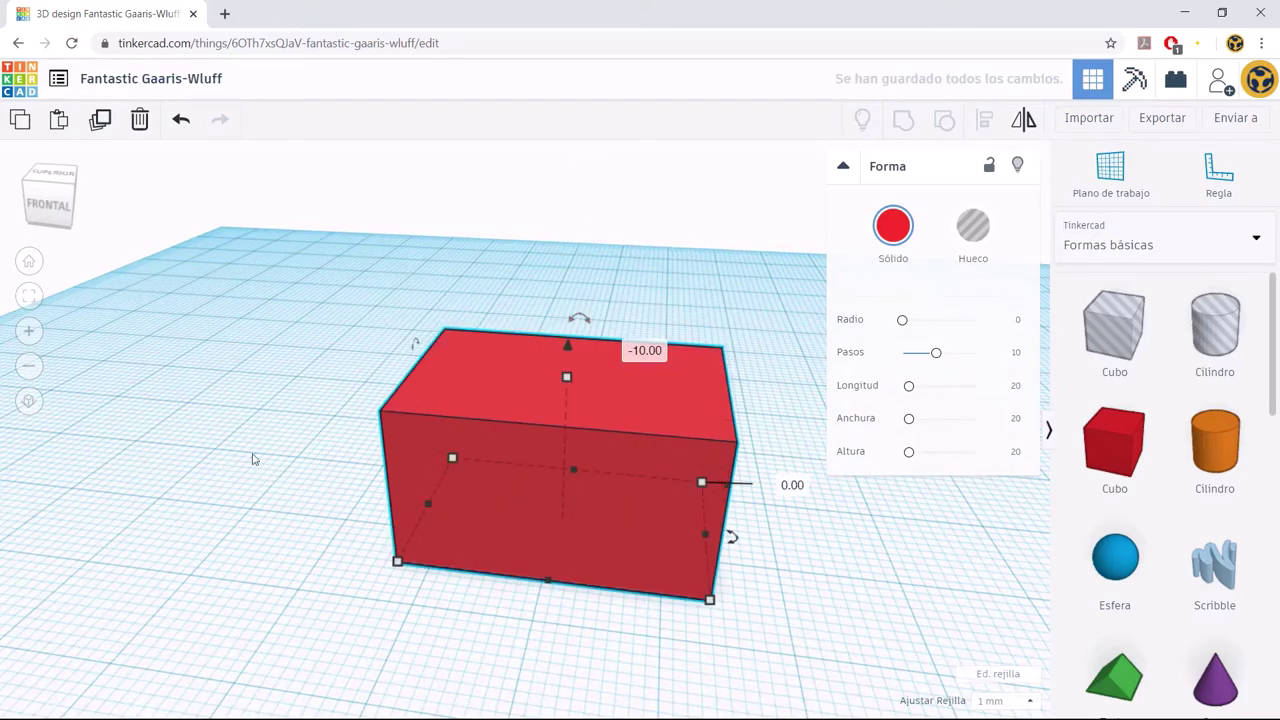
{"action": "left_click", "coordinate": [297, 449]}
{"action": "right_click_drag", "start_coordinate": [297, 449], "coordinate": [309, 371]}
Try rotating the box around its front, side and vertical axes with the rotation handles.
{"action": "left_click", "coordinate": [428, 355]}
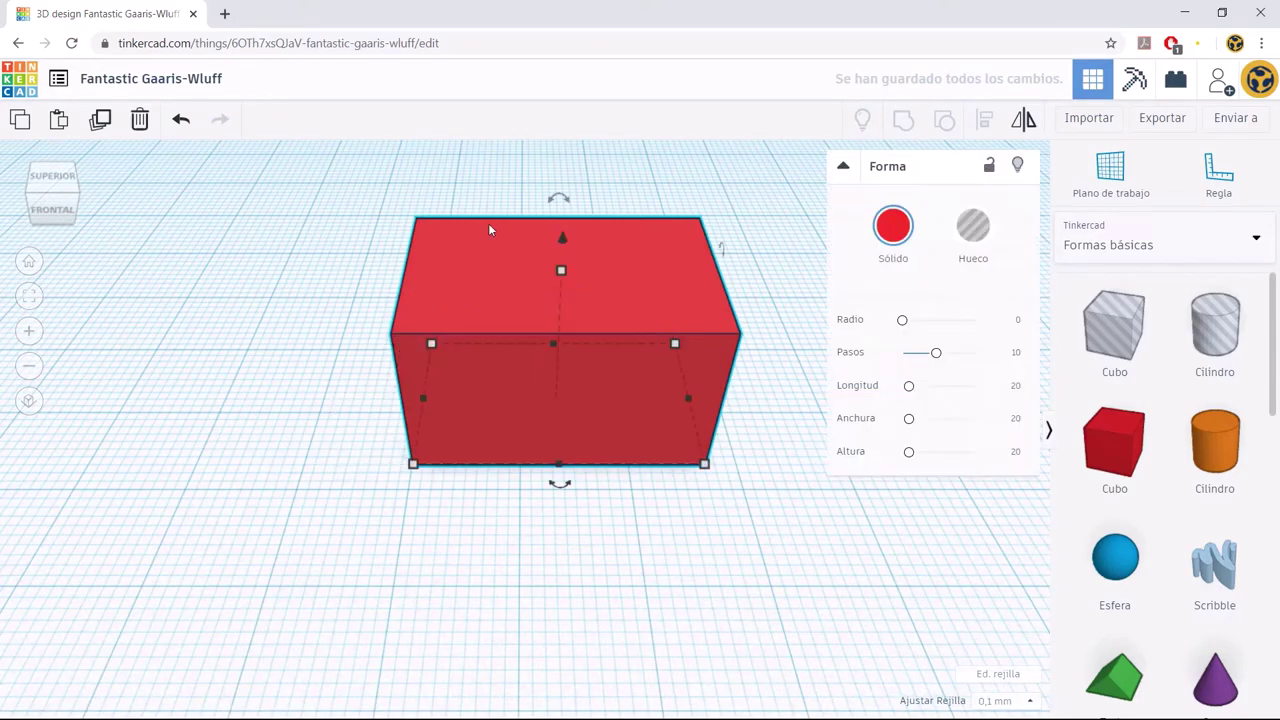
{"action": "mouse_move", "coordinate": [560, 199]}
{"action": "left_mouse_down"}
{"action": "mouse_move", "coordinate": [510, 225]}
{"action": "mouse_move", "coordinate": [553, 160]}
{"action": "left_mouse_up"}
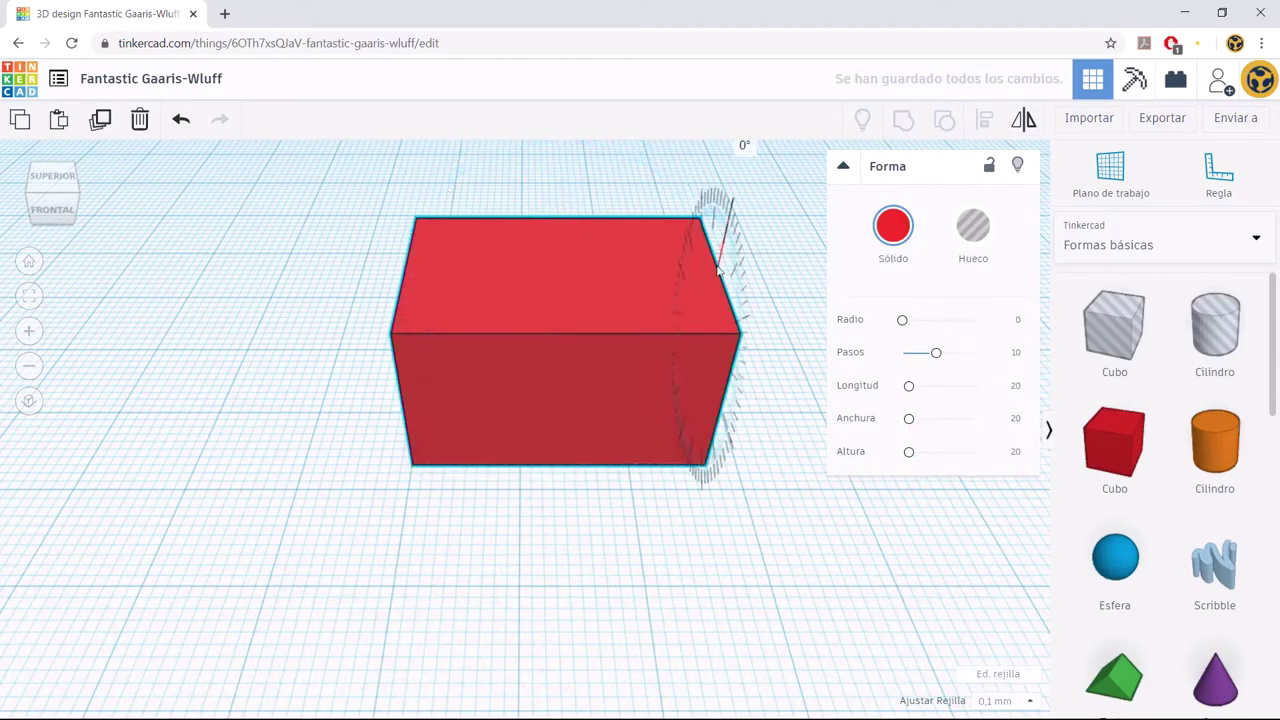
{"action": "left_click_drag", "start_coordinate": [718, 270], "coordinate": [702, 310]}
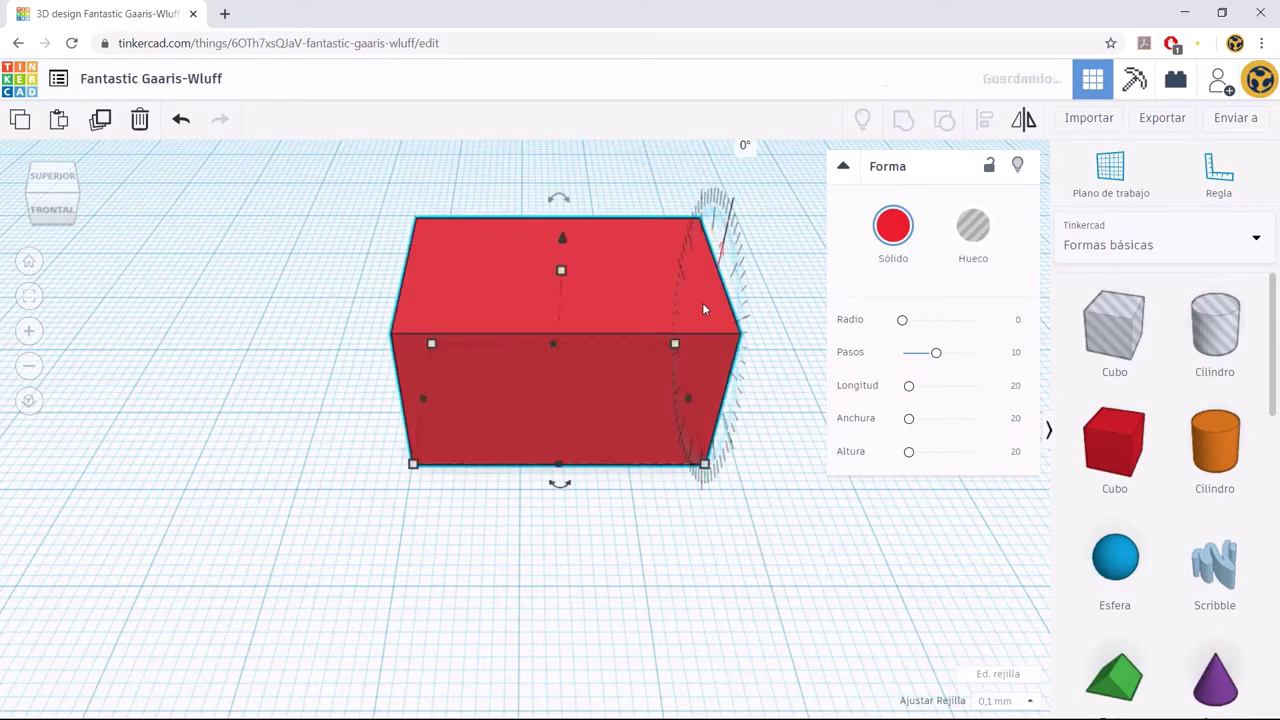
{"action": "mouse_move", "coordinate": [559, 483]}
{"action": "left_mouse_down"}
{"action": "mouse_move", "coordinate": [629, 489]}
{"action": "mouse_move", "coordinate": [562, 500]}
{"action": "left_mouse_up"}
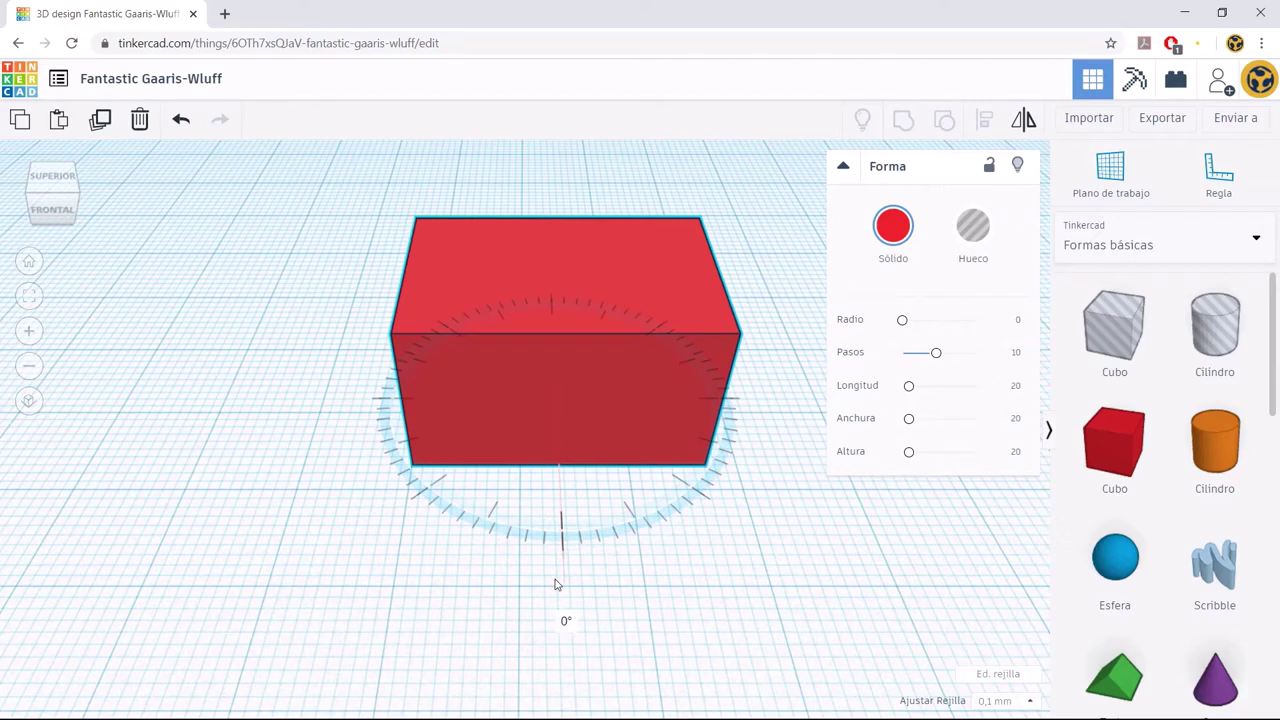
{"action": "left_click_drag", "start_coordinate": [557, 585], "coordinate": [419, 566]}
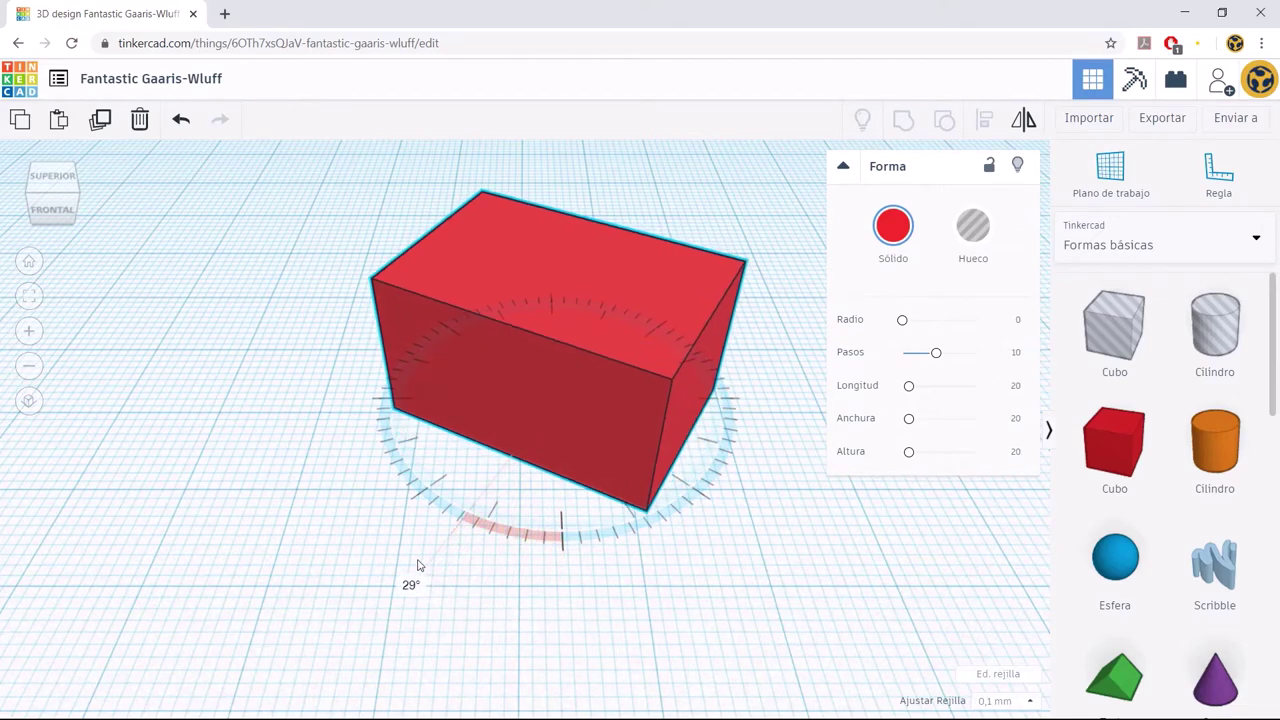
{"action": "mouse_move", "coordinate": [419, 566]}
{"action": "left_mouse_down"}
{"action": "mouse_move", "coordinate": [588, 578]}
{"action": "mouse_move", "coordinate": [634, 557]}
{"action": "mouse_move", "coordinate": [646, 529]}
{"action": "mouse_move", "coordinate": [634, 500]}
{"action": "mouse_move", "coordinate": [514, 503]}
{"action": "mouse_move", "coordinate": [449, 467]}
{"action": "mouse_move", "coordinate": [406, 415]}
{"action": "mouse_move", "coordinate": [433, 457]}
{"action": "mouse_move", "coordinate": [362, 545]}
{"action": "left_mouse_up"}
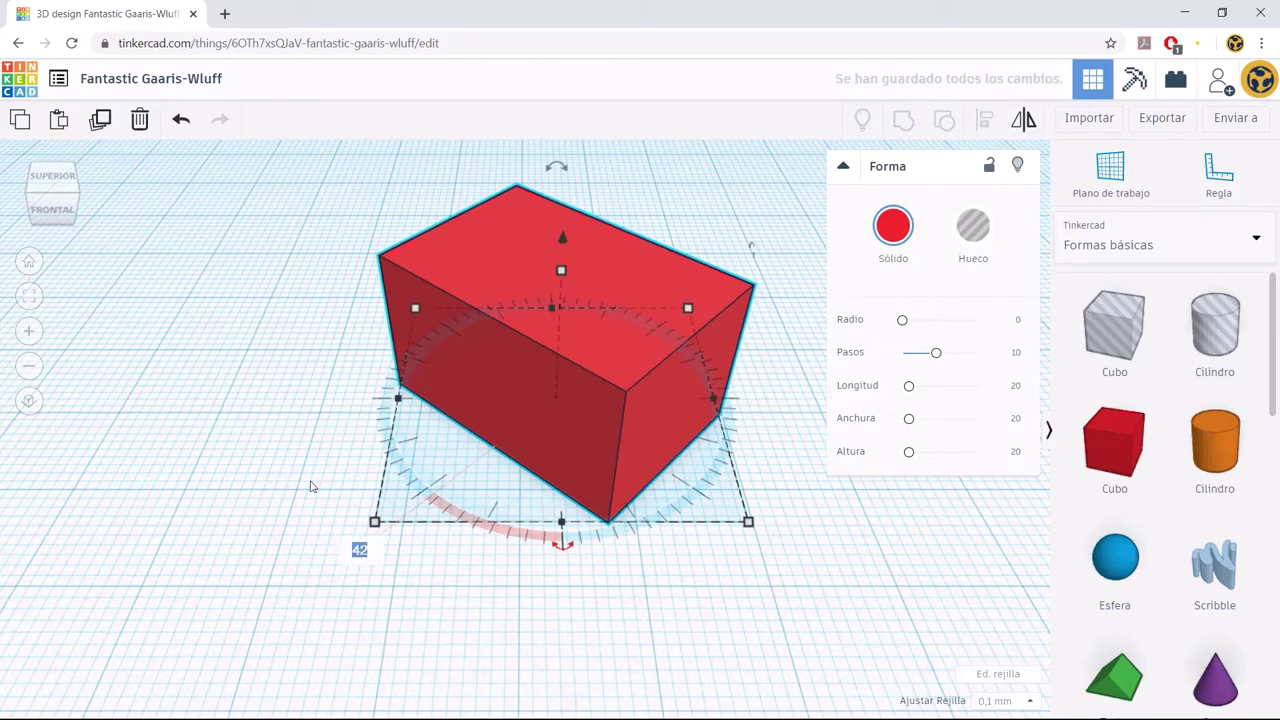
Set the vertical rotation angle to 78° and return to the Home view.
{"action": "type", "text": "78"}
{"action": "key", "text": "Return"}
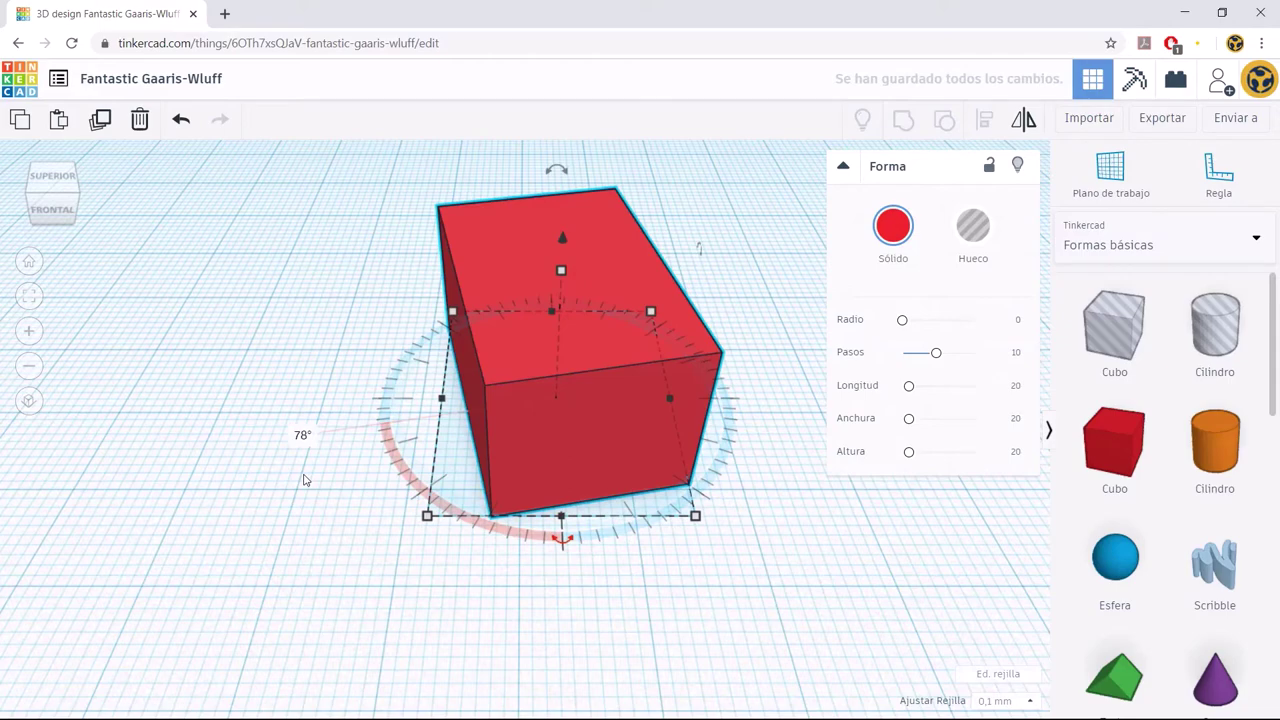
{"action": "left_click", "coordinate": [291, 354]}
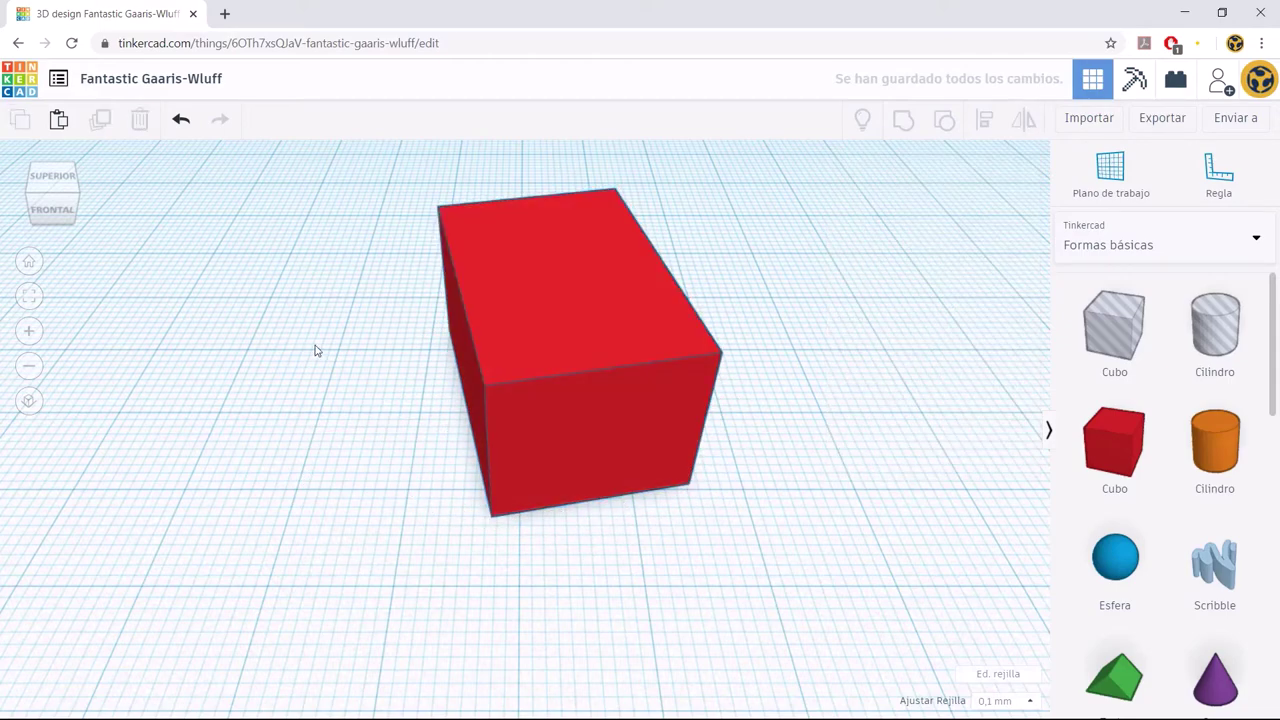
{"action": "scroll", "coordinate": [230, 300], "scroll_direction": "down", "scroll_amount": 5}
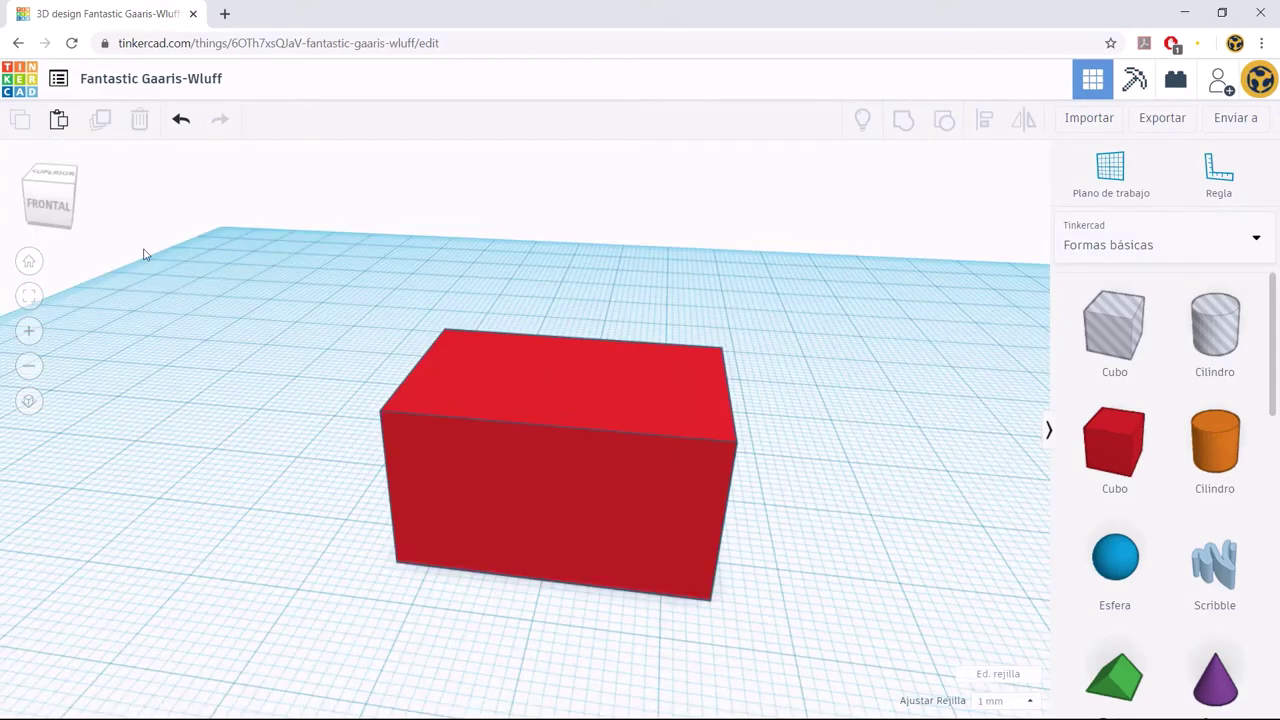
{"action": "left_click", "coordinate": [29, 262]}
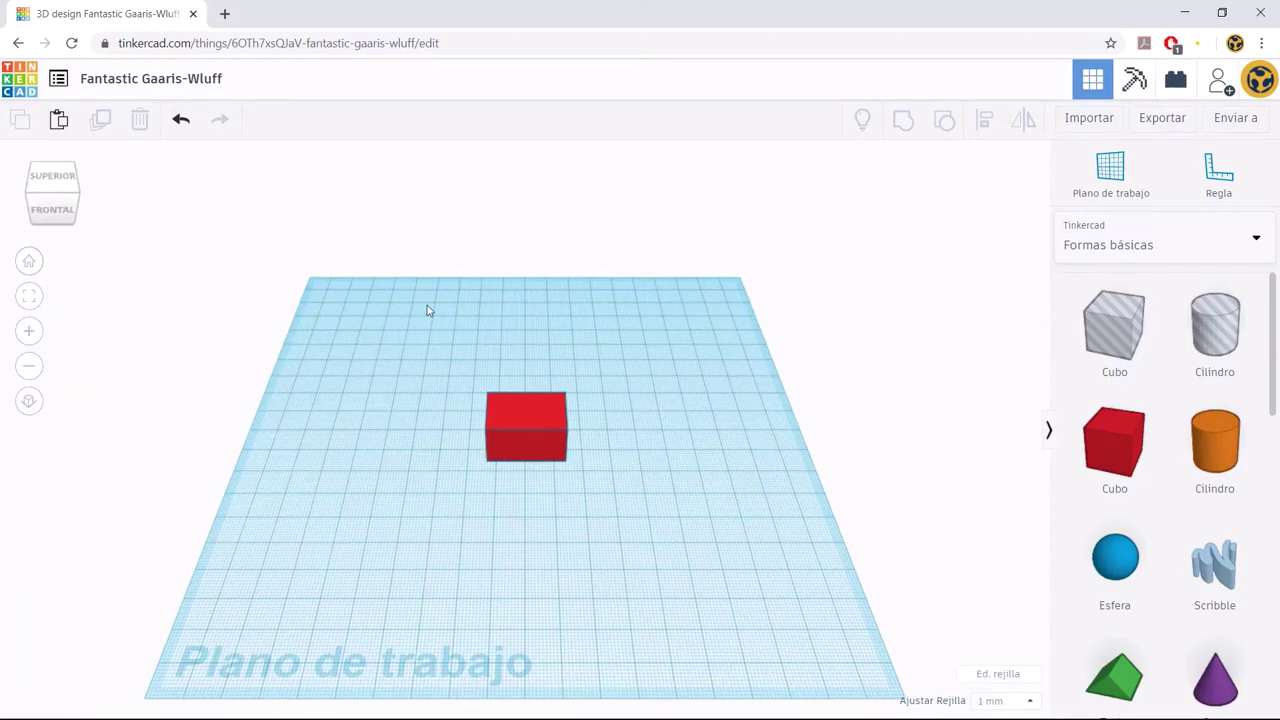
{"action": "left_click", "coordinate": [523, 423]}
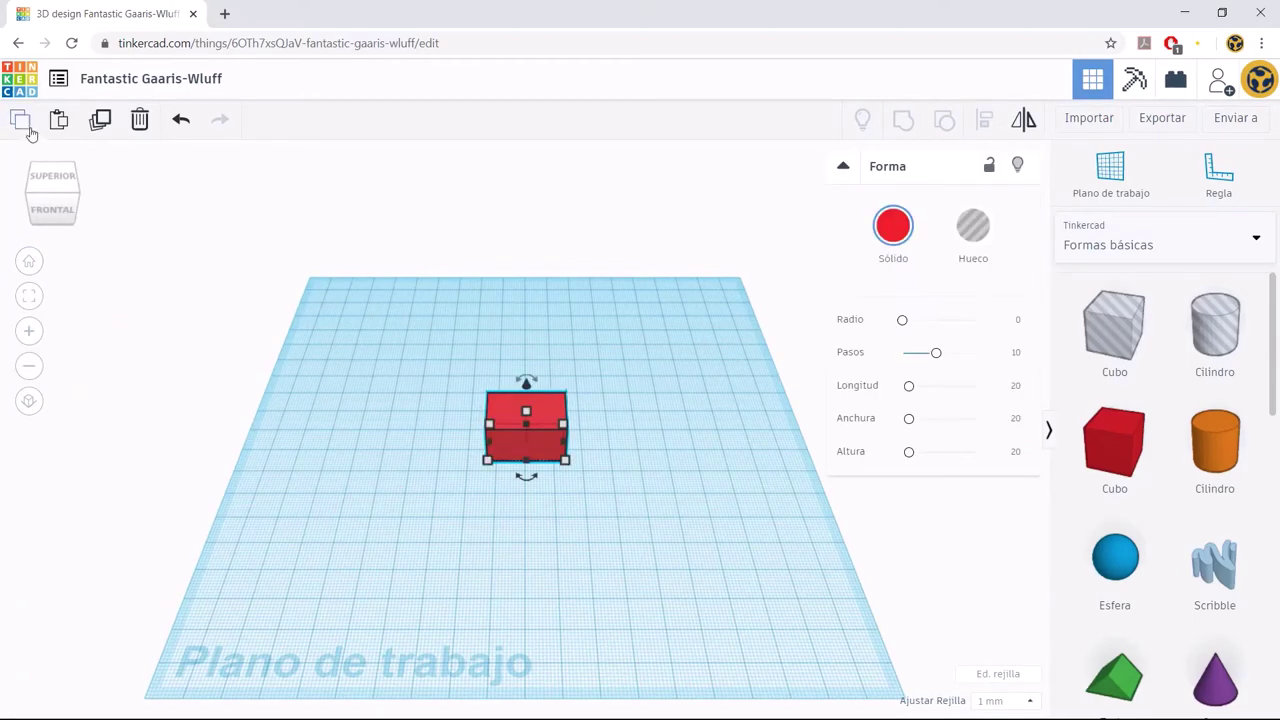
{"action": "left_click", "coordinate": [21, 120]}
{"action": "left_click", "coordinate": [58, 120]}
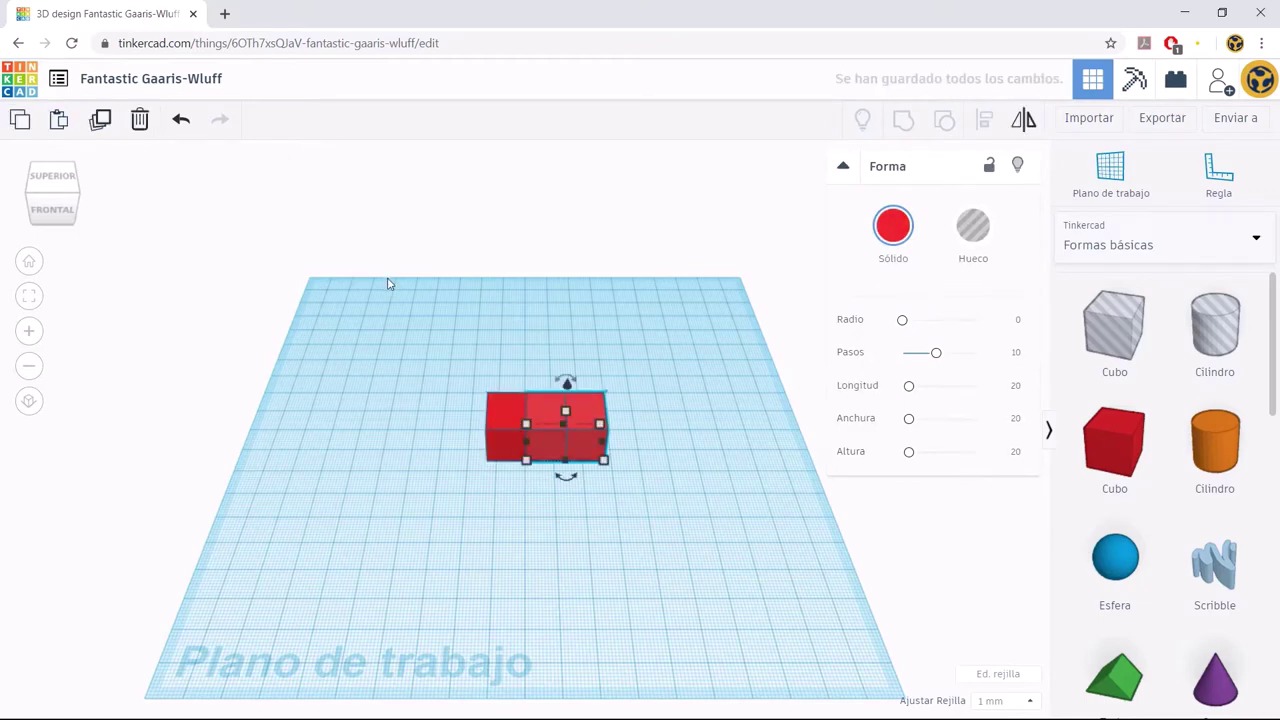
{"action": "key", "text": "Right"}
{"action": "key", "text": "Right"}
{"action": "key", "text": "Right"}
{"action": "key", "text": "Right"}
{"action": "key", "text": "Right"}
{"action": "key", "text": "Right"}
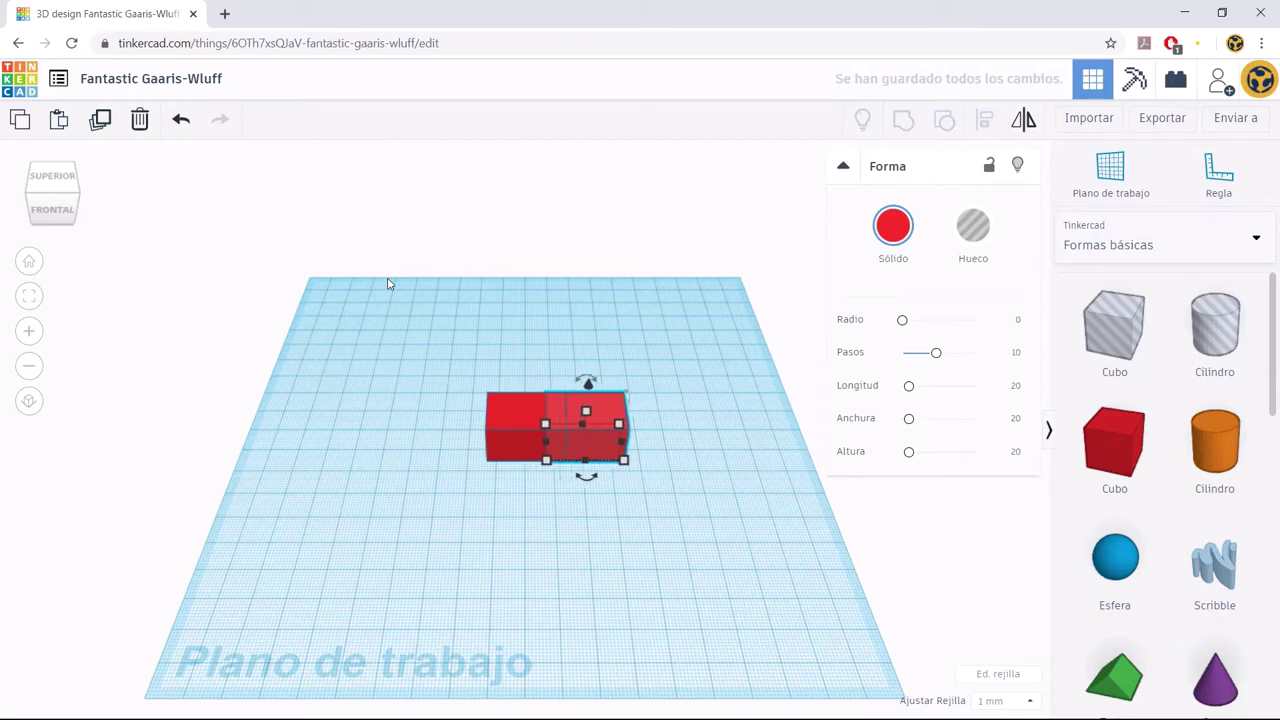
{"action": "key", "text": "Right"}
{"action": "key", "text": "Right"}
{"action": "key", "text": "Right"}
{"action": "key", "text": "Right"}
{"action": "key", "text": "Right"}
{"action": "key", "text": "Right"}
{"action": "key", "text": "Up"}
{"action": "key", "text": "Up"}
{"action": "key", "text": "Up"}
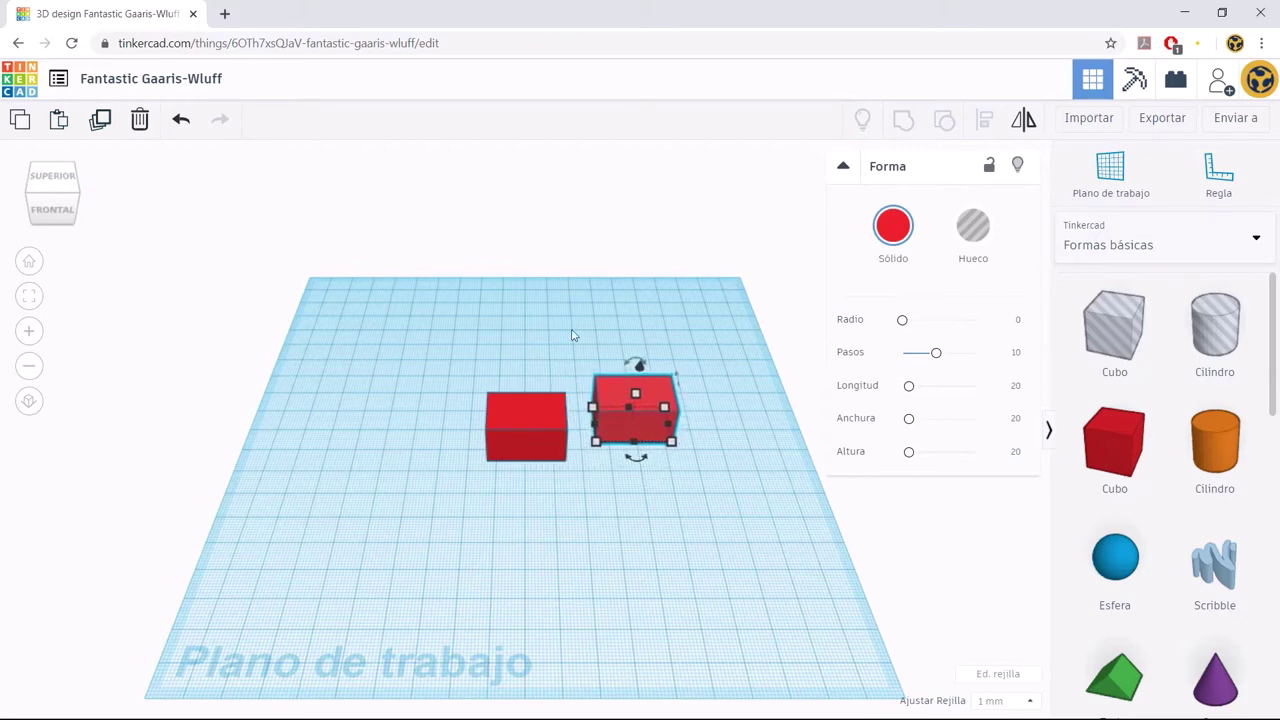
{"action": "left_click_drag", "start_coordinate": [608, 394], "coordinate": [615, 321]}
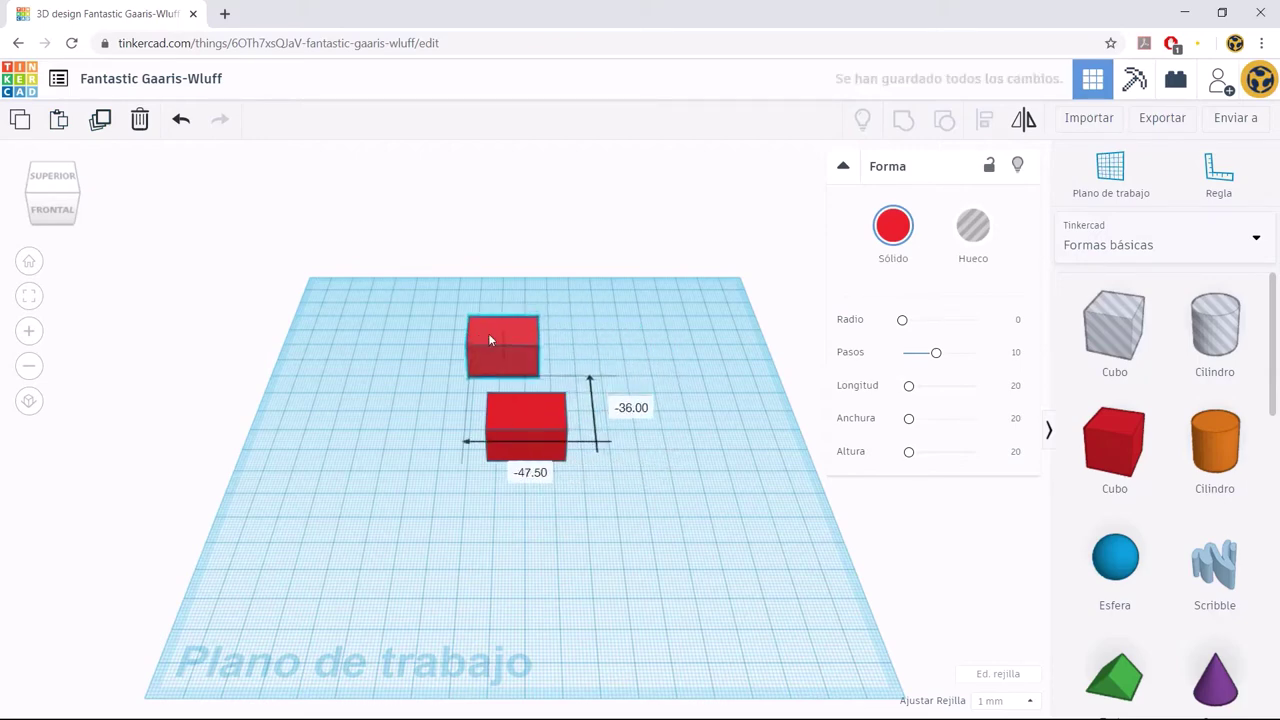
{"action": "key", "text": "Delete"}
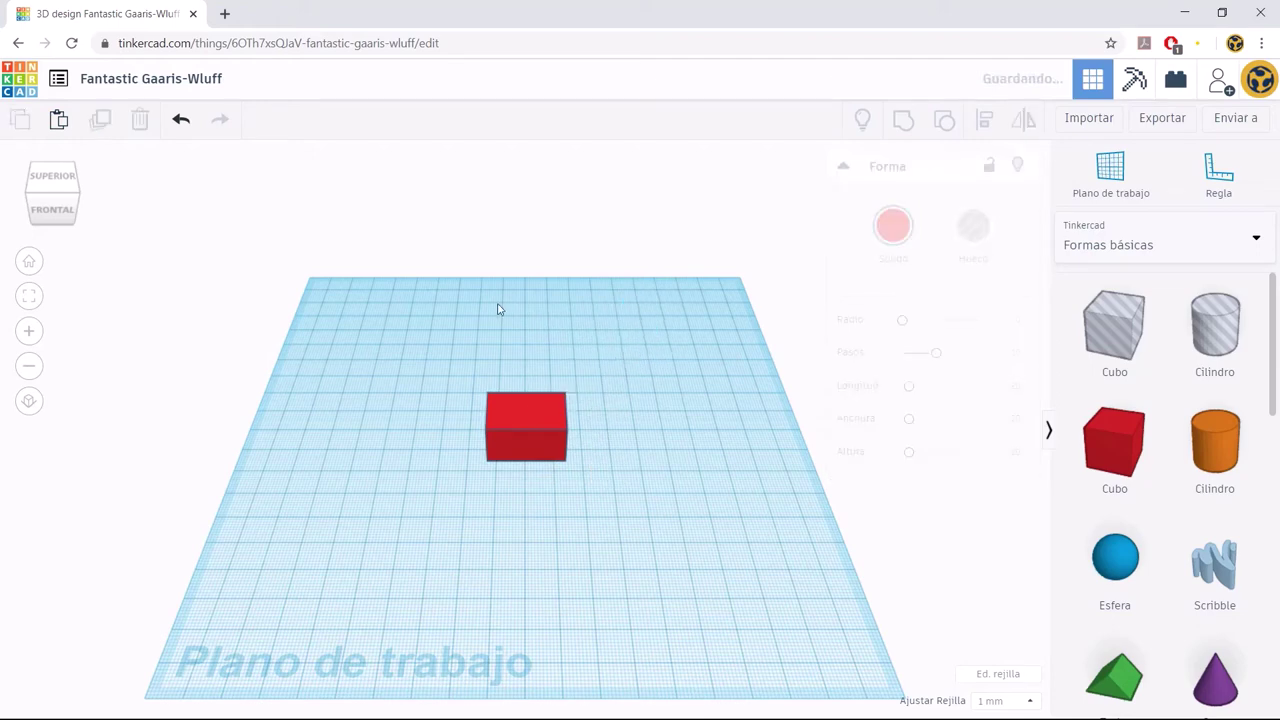
Duplicate the red cube, nudge the copy right, then delete it.
{"action": "left_click", "coordinate": [517, 409]}
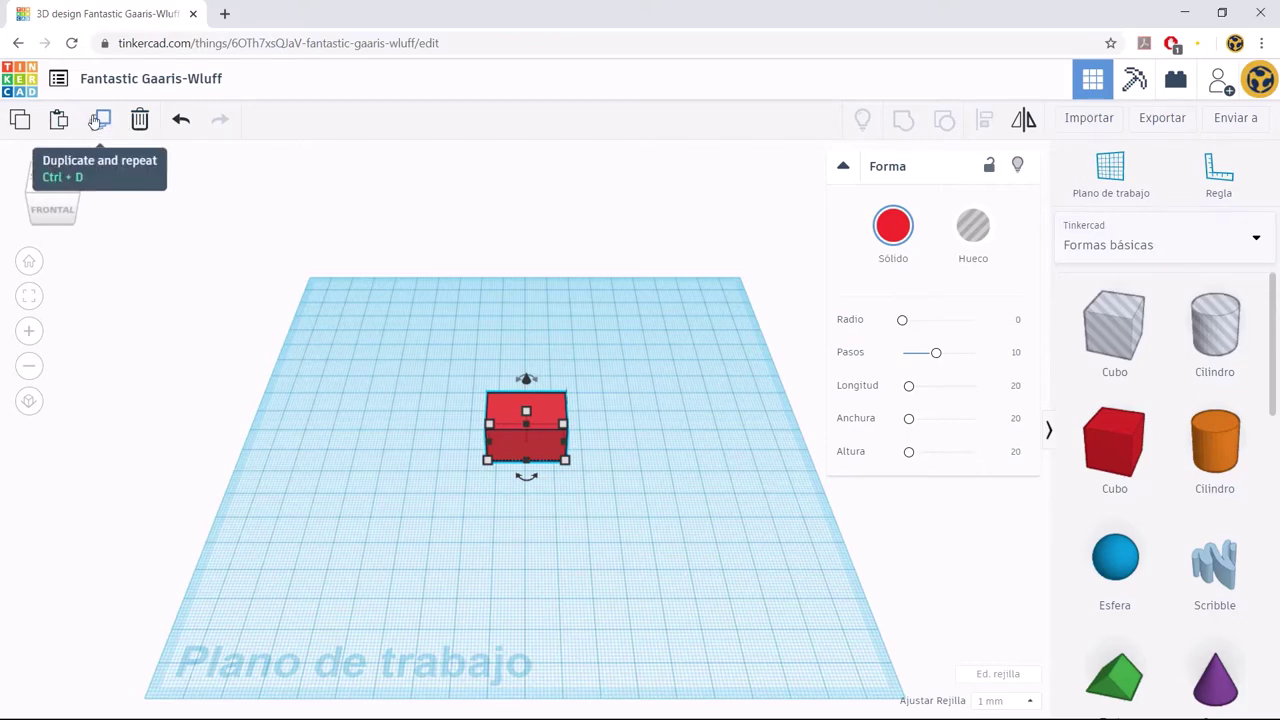
{"action": "left_click", "coordinate": [97, 120]}
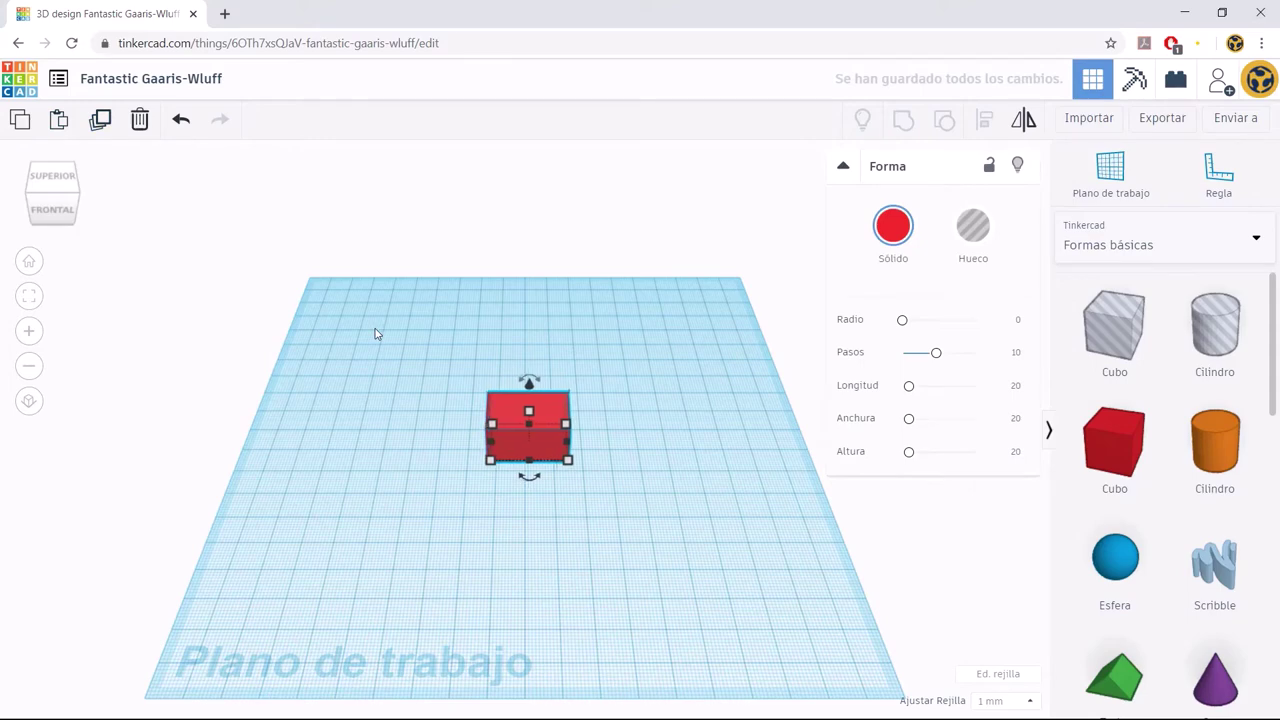
{"action": "key", "text": "Right"}
{"action": "key", "text": "Right"}
{"action": "key", "text": "Right"}
{"action": "key", "text": "Right"}
{"action": "key", "text": "Right"}
{"action": "key", "text": "Right"}
{"action": "key", "text": "Right"}
{"action": "key", "text": "Right"}
{"action": "key", "text": "Right"}
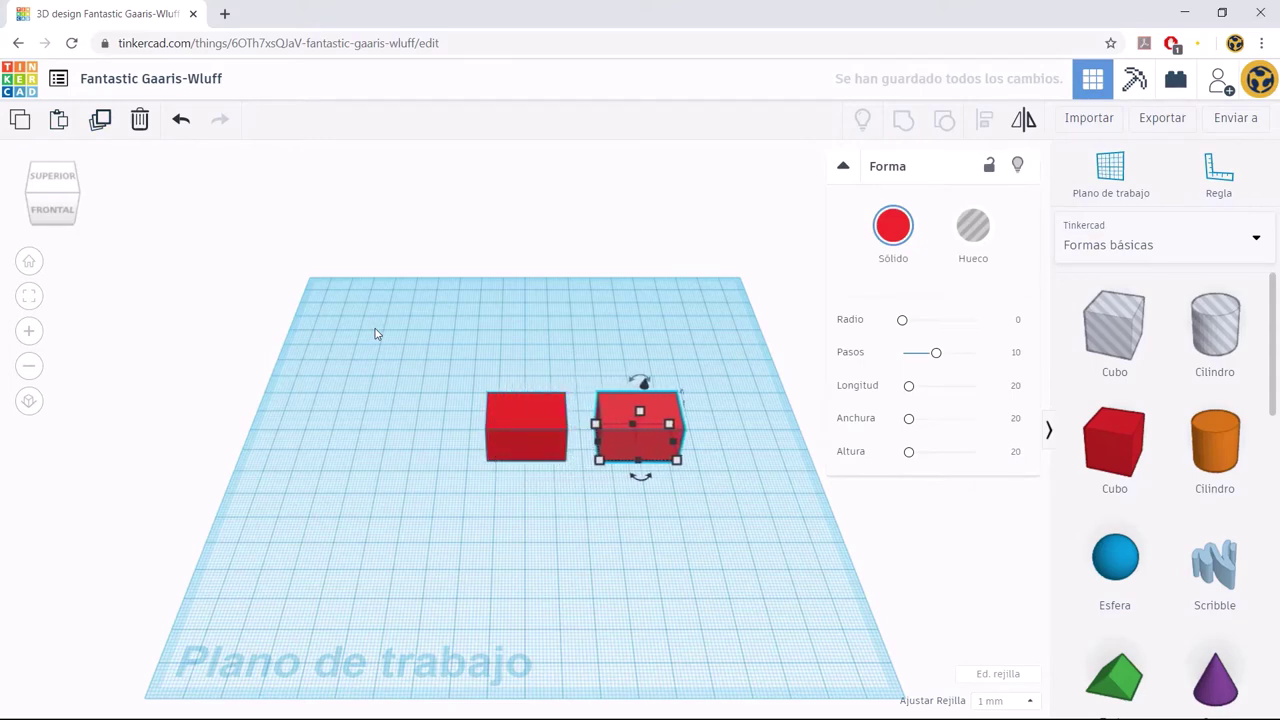
{"action": "key", "text": "Delete"}
Duplicate the cube with an up-left diagonal offset and repeat it to build the row.
{"action": "left_click", "coordinate": [537, 416]}
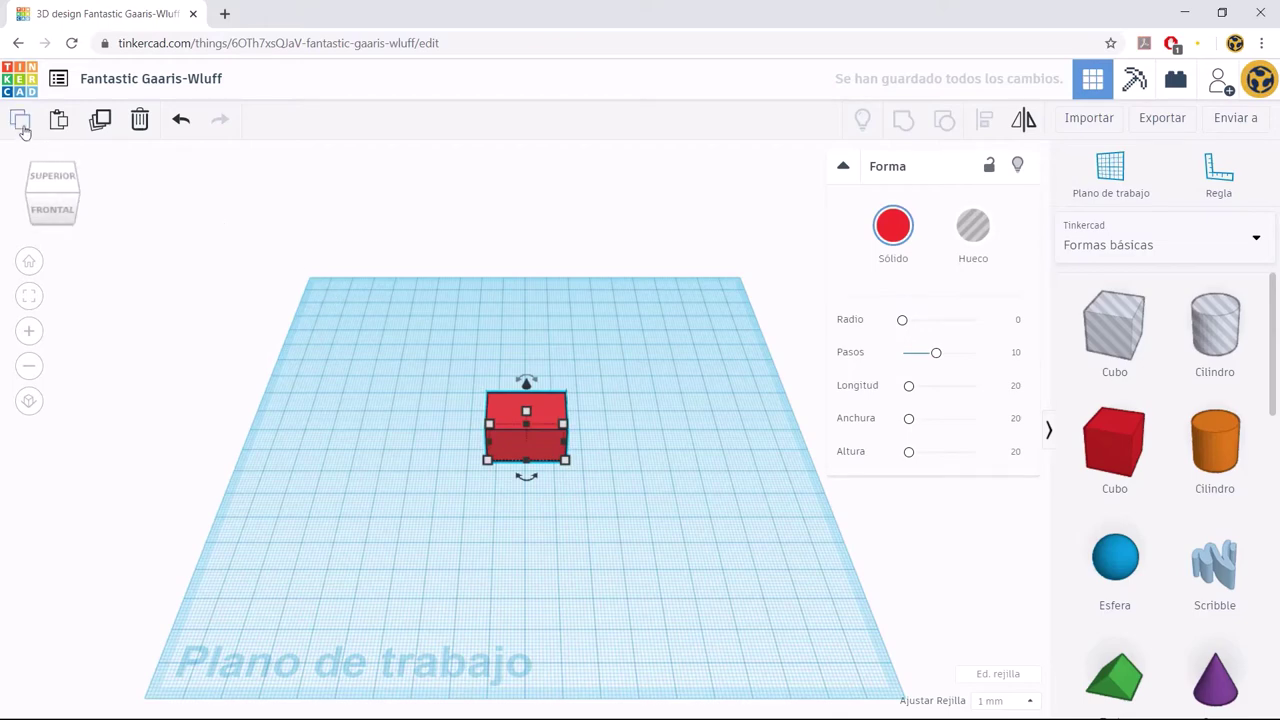
{"action": "left_click", "coordinate": [100, 119]}
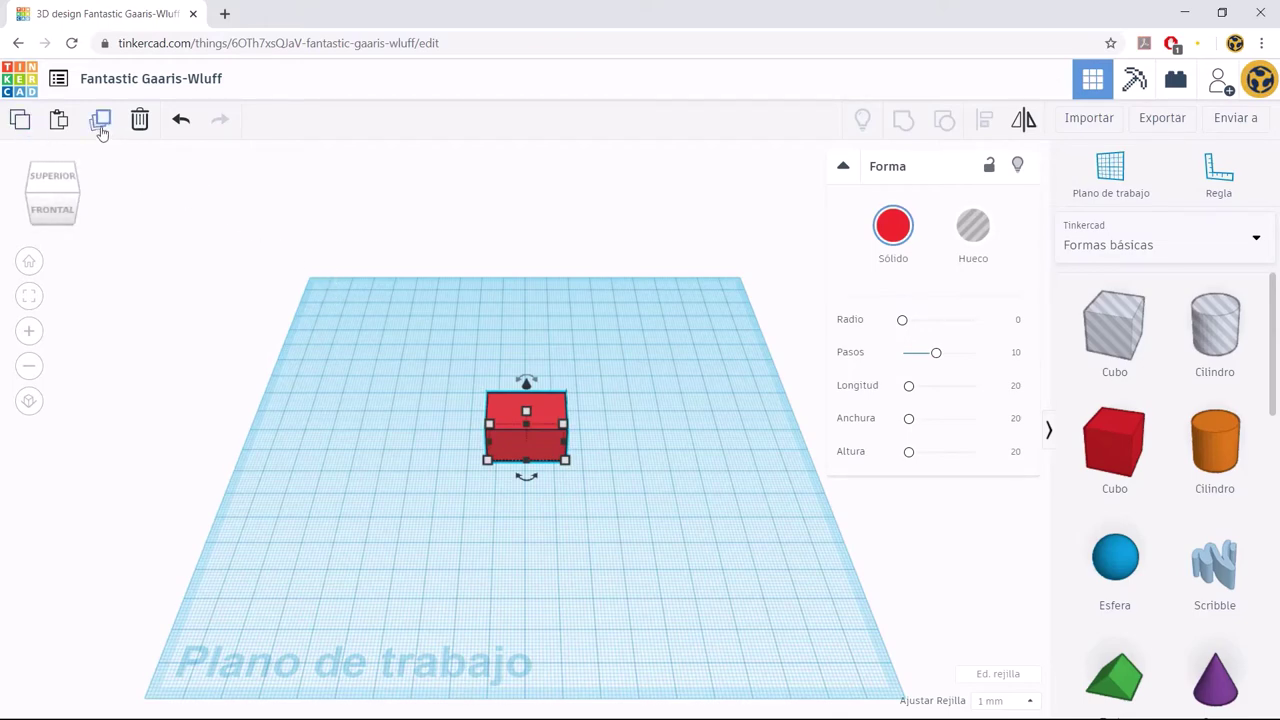
{"action": "left_click_drag", "start_coordinate": [503, 416], "coordinate": [467, 381]}
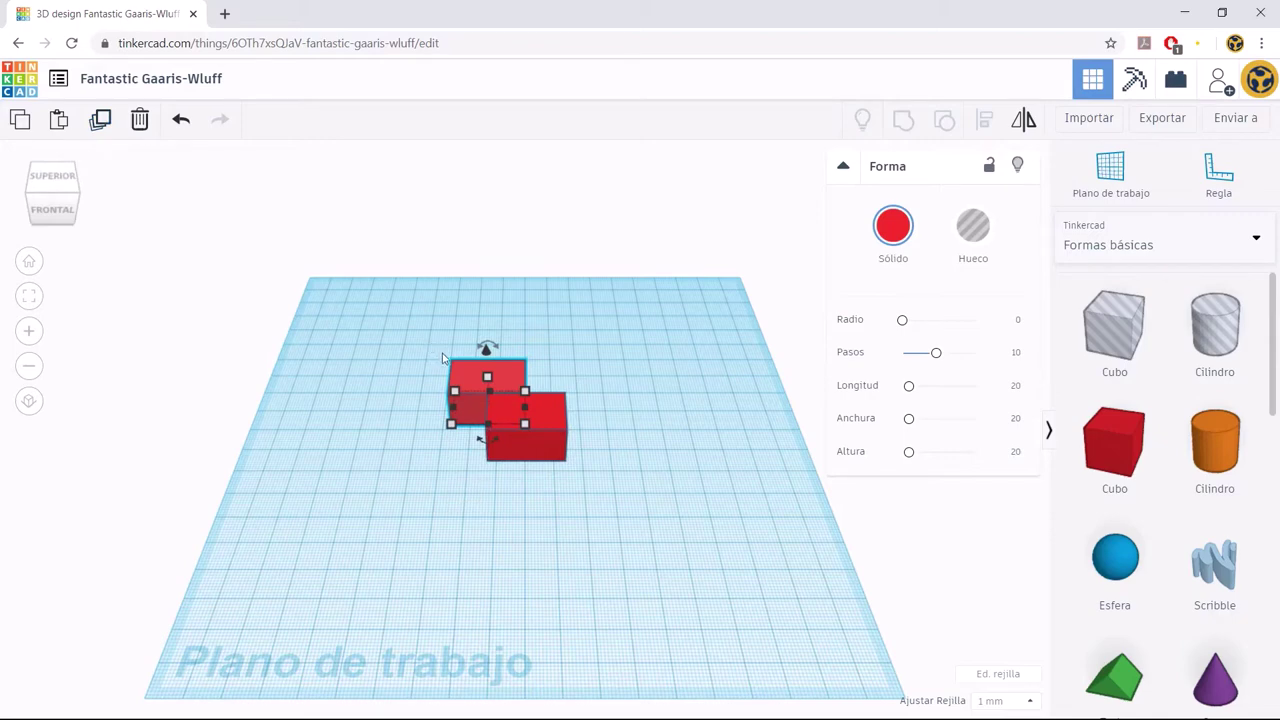
{"action": "left_click", "coordinate": [94, 123]}
{"action": "left_click", "coordinate": [94, 123]}
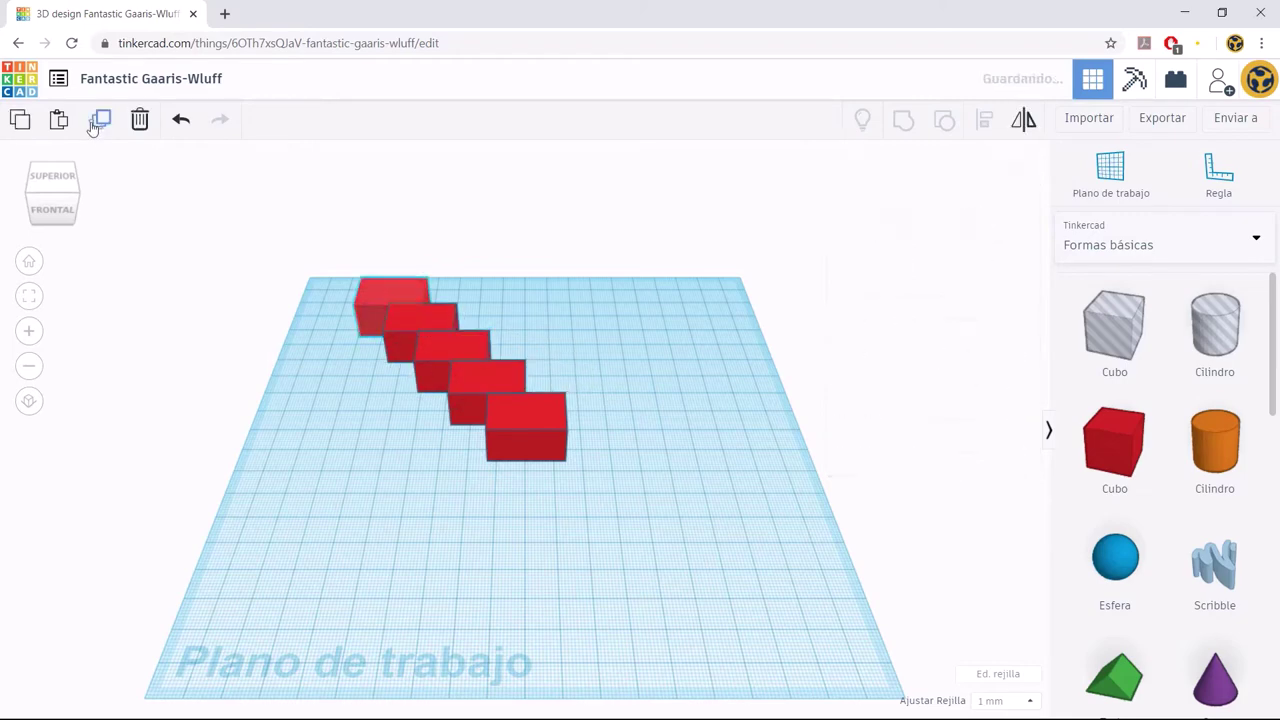
{"action": "mouse_move", "coordinate": [276, 224]}
{"action": "left_mouse_down"}
{"action": "mouse_move", "coordinate": [358, 258]}
{"action": "mouse_move", "coordinate": [556, 383]}
{"action": "left_mouse_up"}
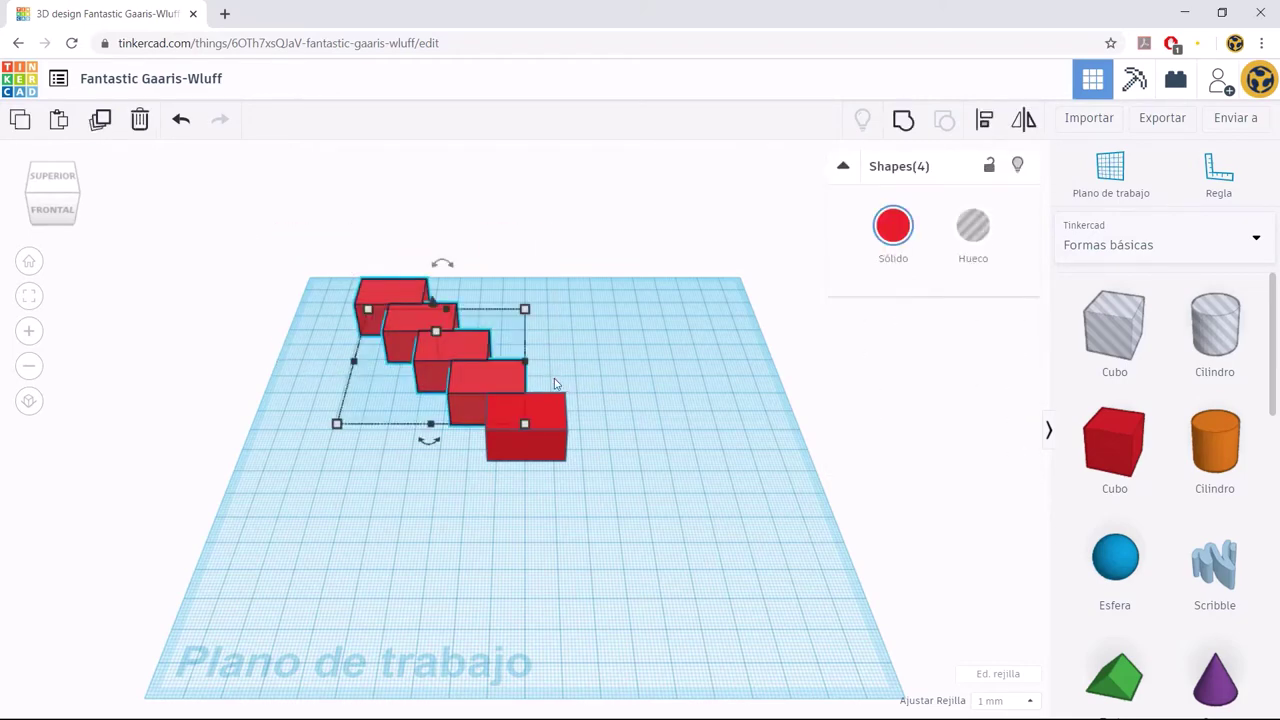
Shift-select the four copied cubes, leaving the original unselected.
{"action": "left_click", "coordinate": [297, 254]}
{"action": "left_click", "coordinate": [383, 311]}
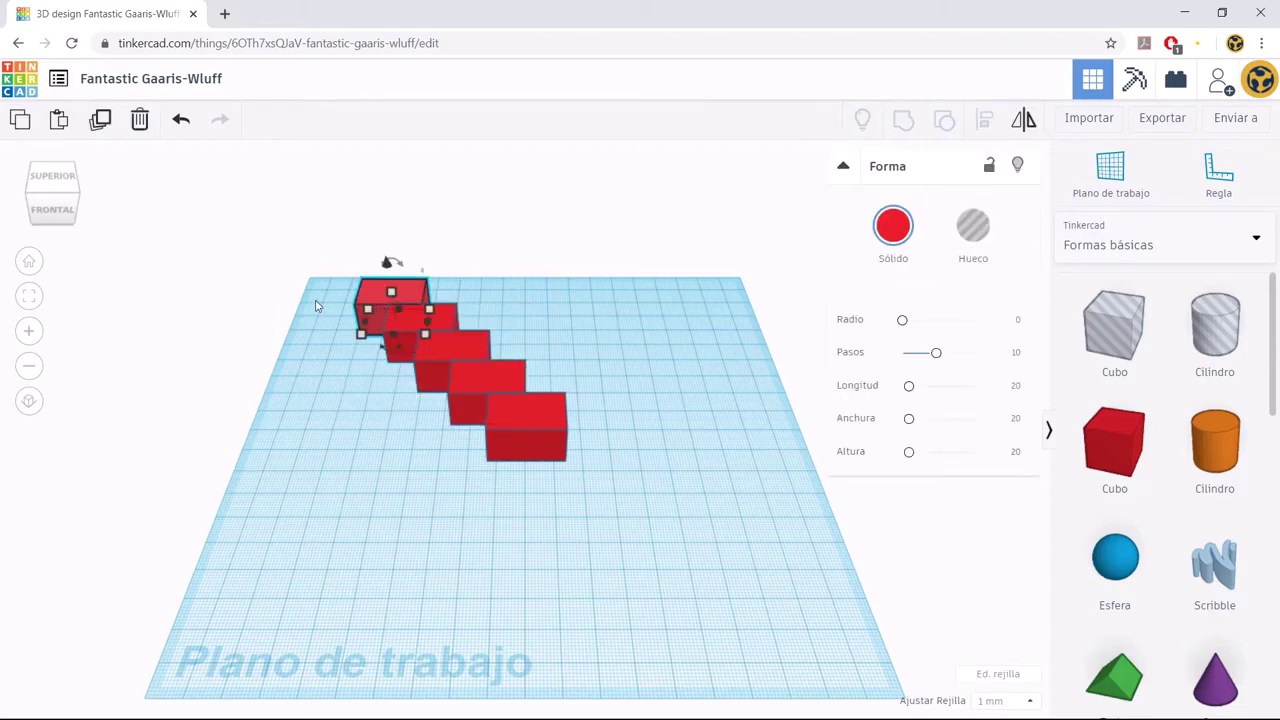
{"action": "left_click", "coordinate": [331, 297]}
{"action": "left_click", "coordinate": [366, 296]}
{"action": "left_click", "coordinate": [444, 322], "text": "shift"}
{"action": "left_click", "coordinate": [470, 362], "text": "shift"}
{"action": "left_click", "coordinate": [485, 375], "text": "shift"}
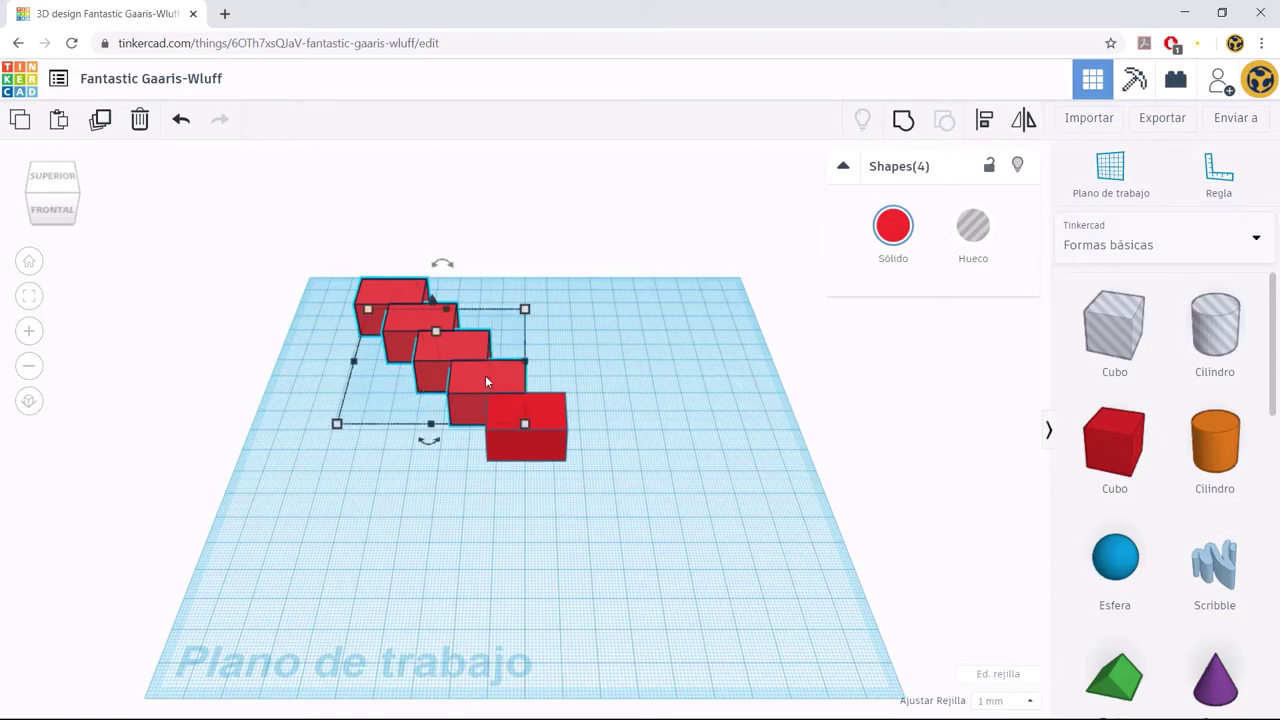
Delete the four copies, then undo and redo the deletion.
{"action": "left_click", "coordinate": [143, 121]}
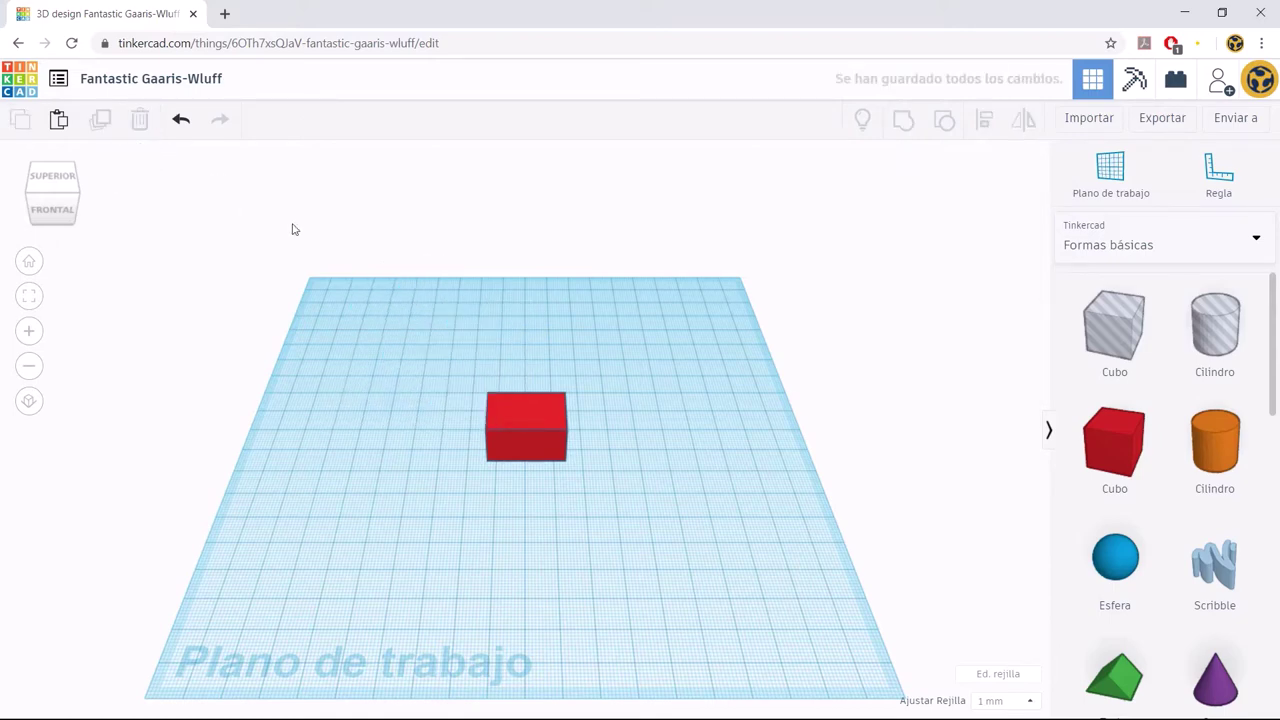
{"action": "left_click", "coordinate": [183, 121]}
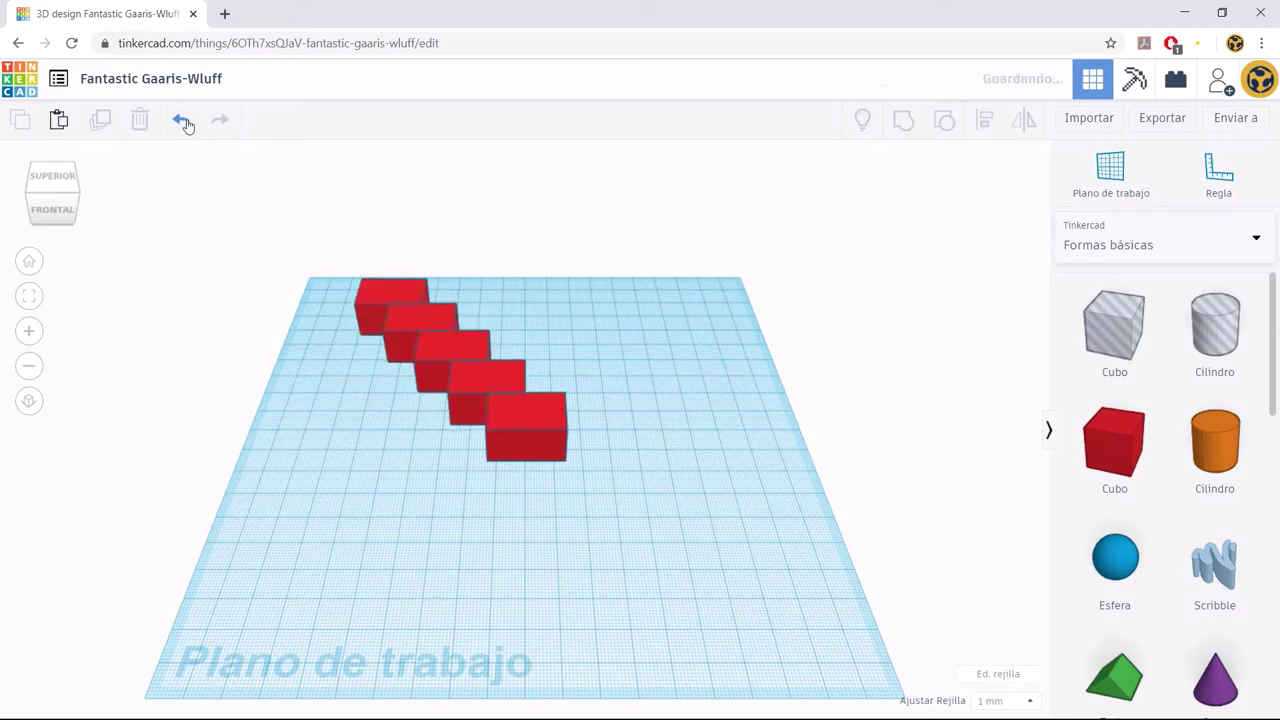
{"action": "left_click", "coordinate": [220, 119]}
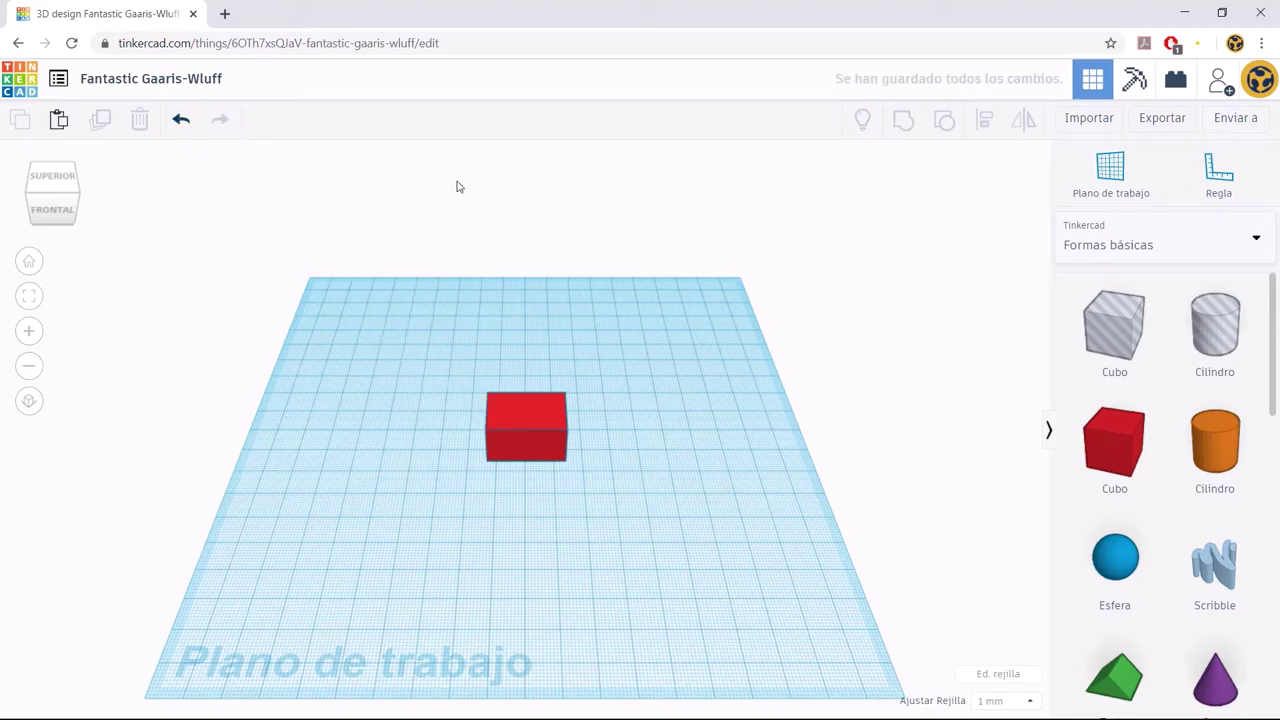
Hide and reshow the red cube, then remove it so the workplane is empty.
{"action": "left_click", "coordinate": [514, 425]}
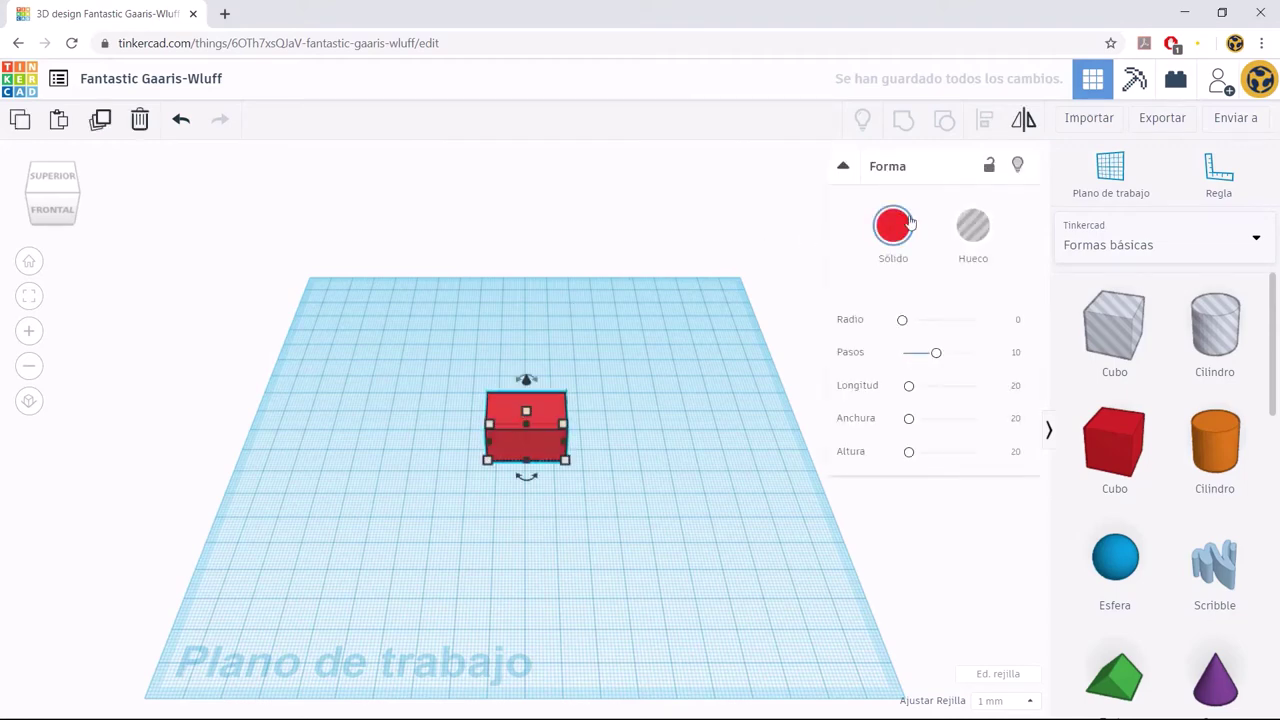
{"action": "left_click", "coordinate": [1018, 166]}
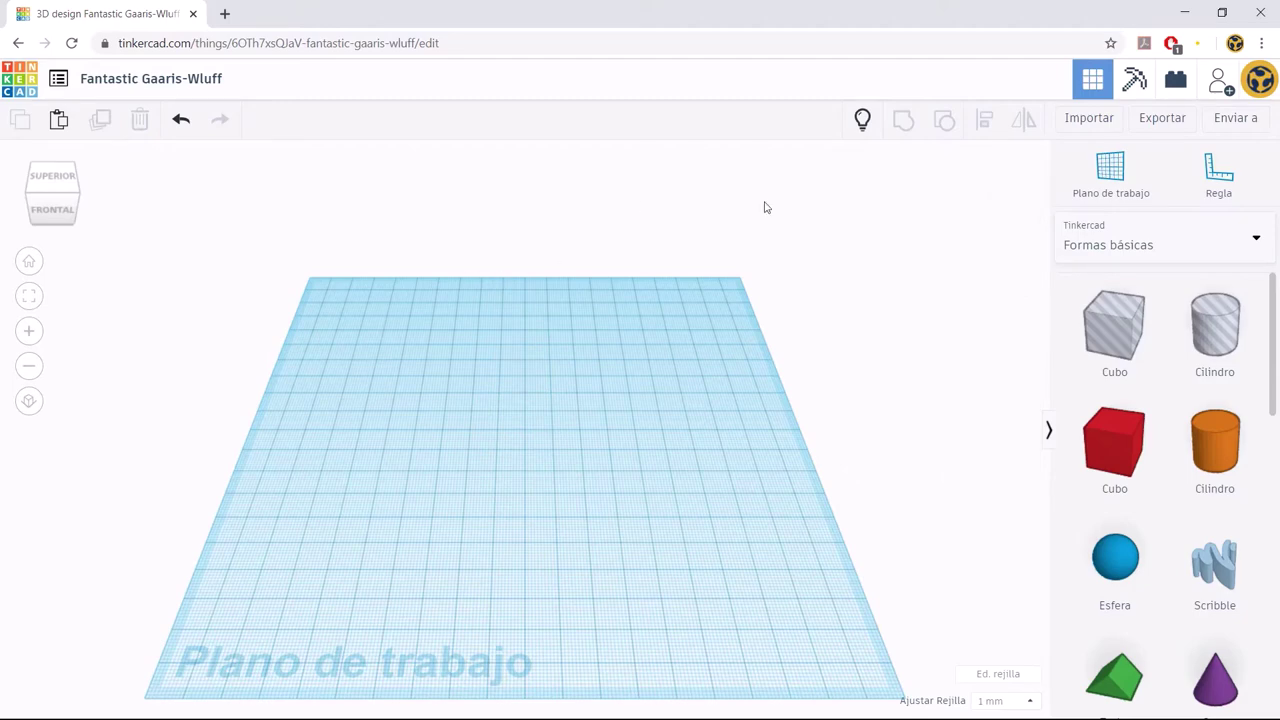
{"action": "left_click", "coordinate": [859, 122]}
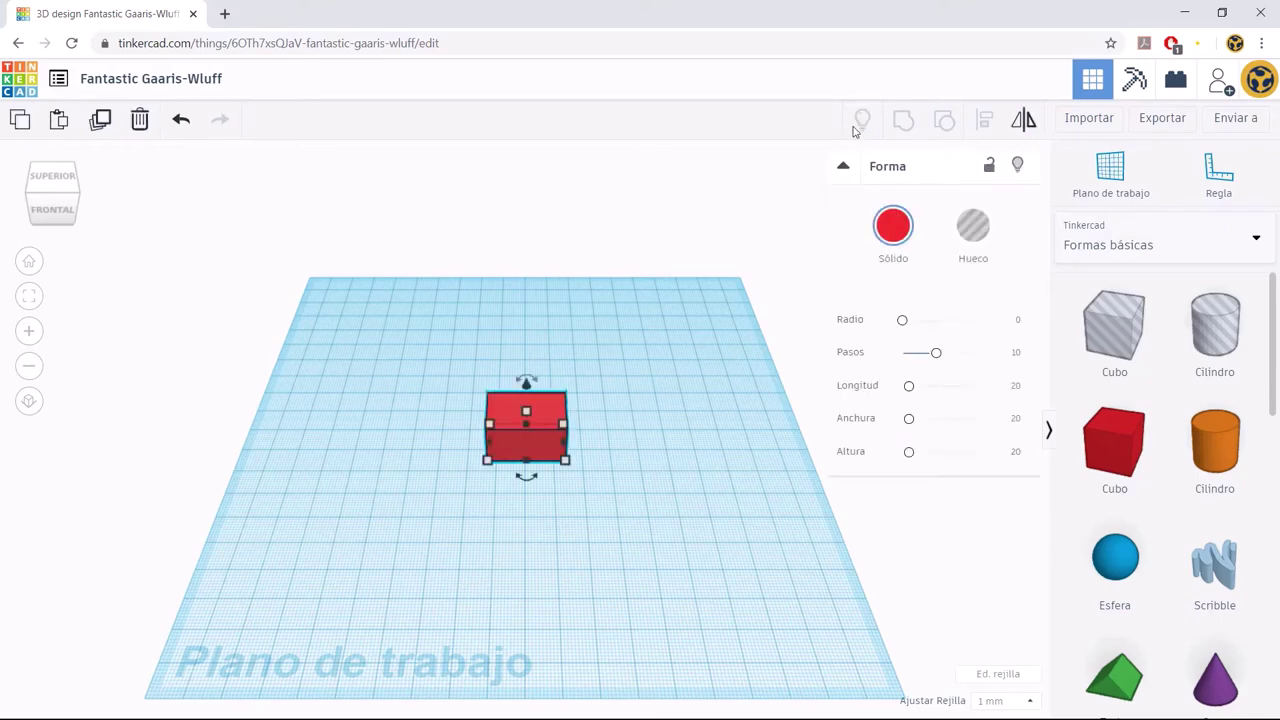
{"action": "left_click", "coordinate": [702, 232]}
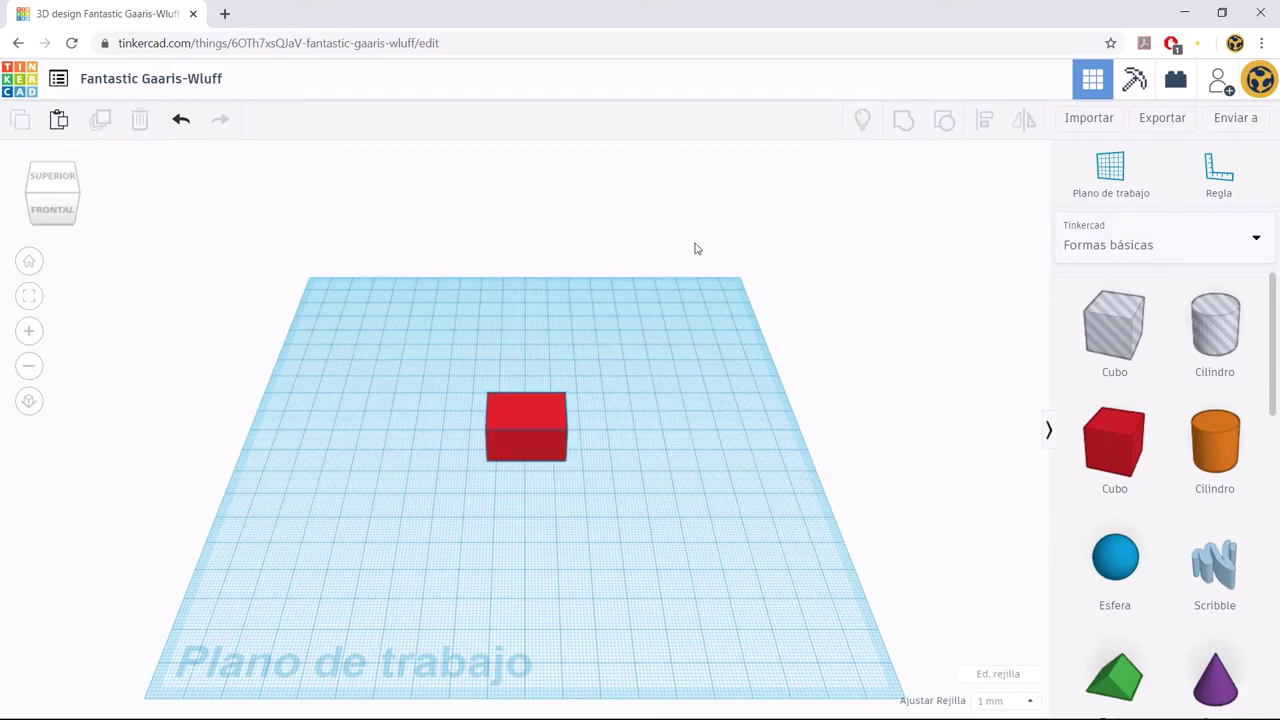
{"action": "key", "text": "ctrl+z"}
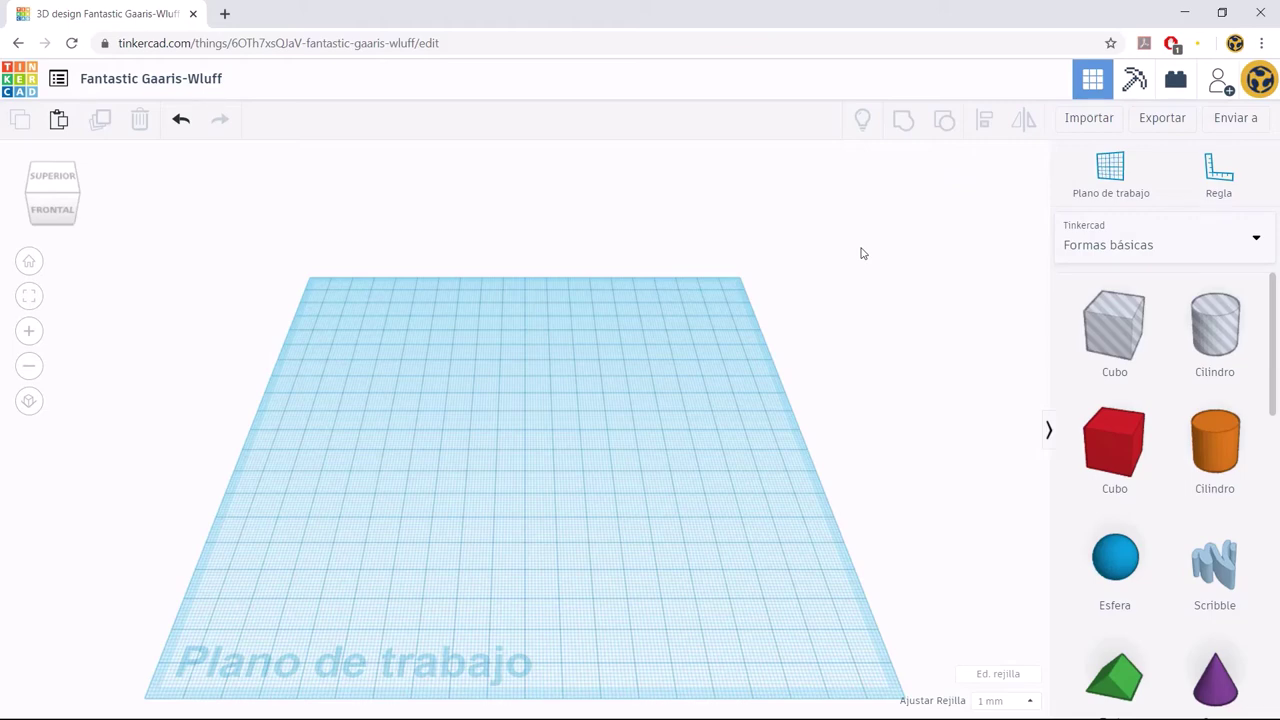
Drop a red cube and an overlapping cylinder, then group them into one red shape.
{"action": "left_click_drag", "start_coordinate": [1113, 440], "coordinate": [494, 420]}
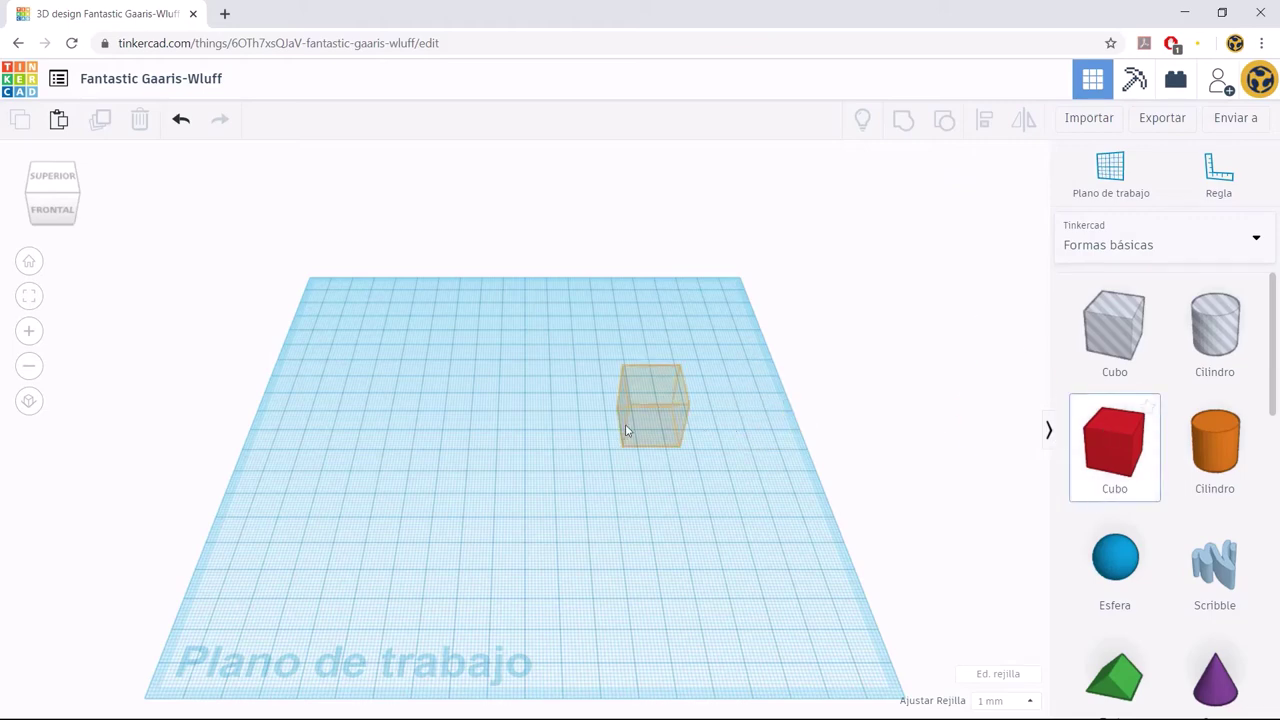
{"action": "left_click_drag", "start_coordinate": [1214, 440], "coordinate": [521, 427]}
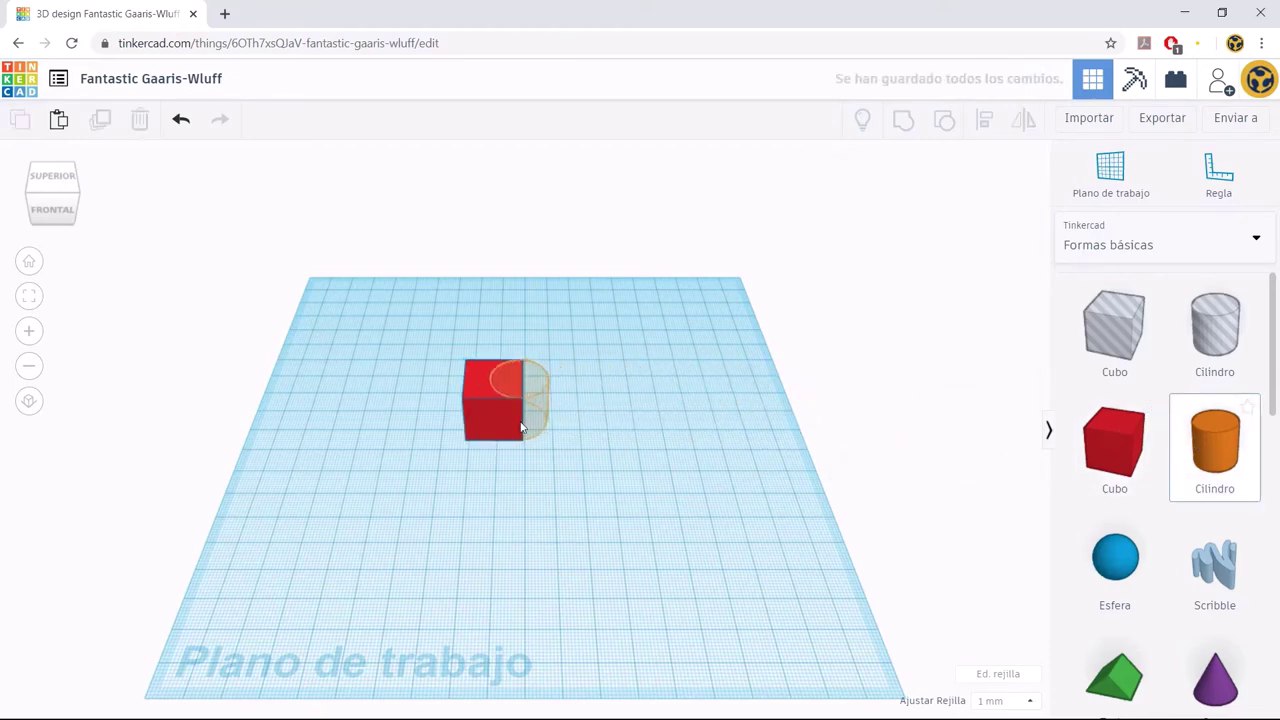
{"action": "left_click", "coordinate": [606, 400]}
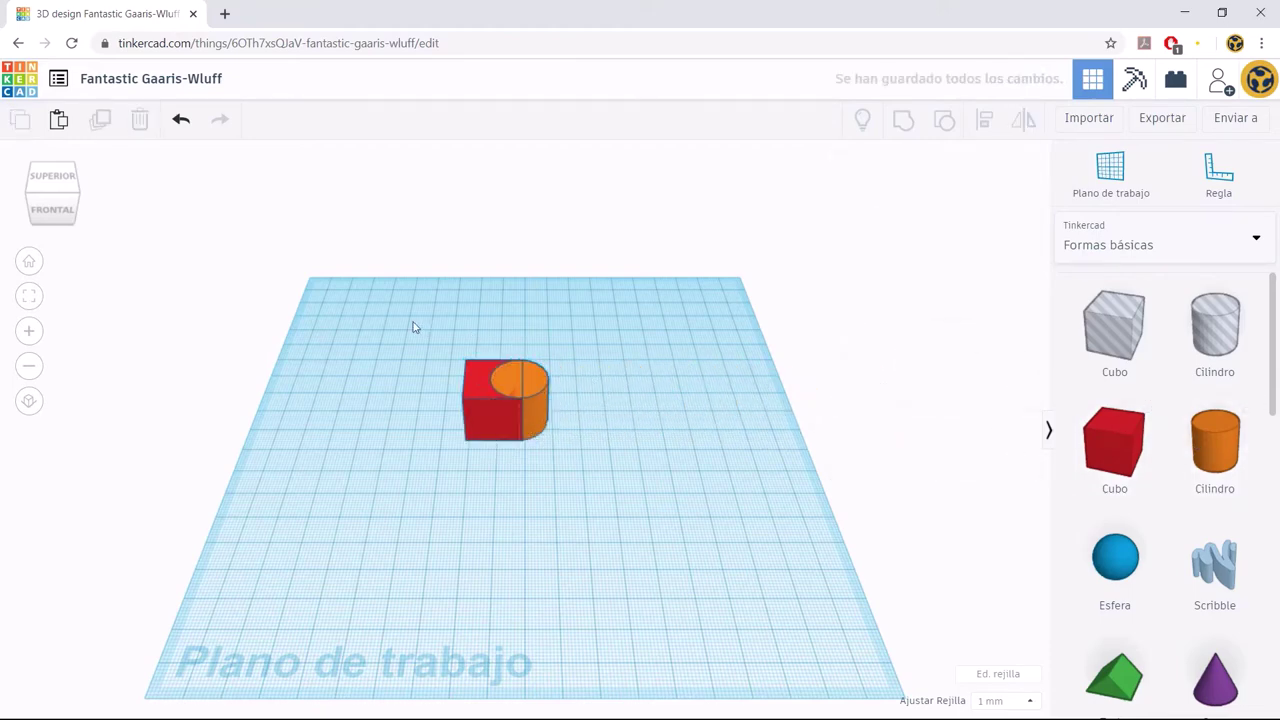
{"action": "mouse_move", "coordinate": [419, 332]}
{"action": "left_mouse_down"}
{"action": "mouse_move", "coordinate": [523, 378]}
{"action": "mouse_move", "coordinate": [605, 455]}
{"action": "left_mouse_up"}
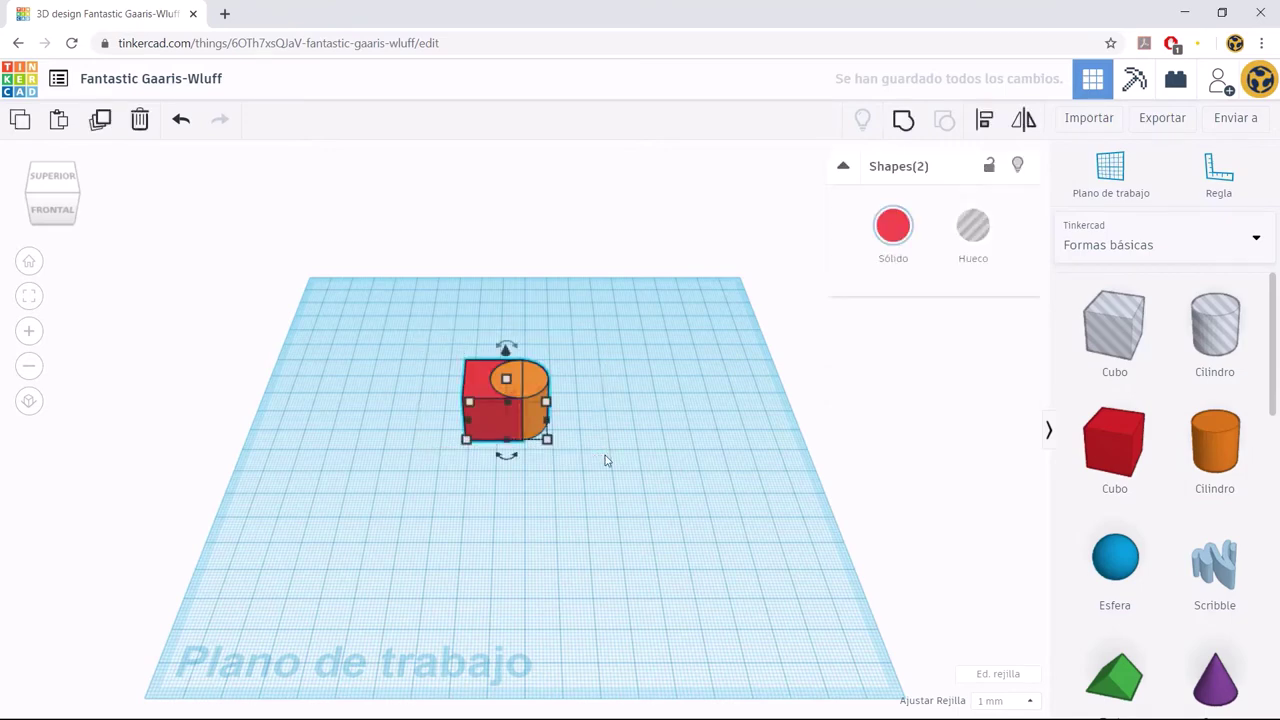
{"action": "left_click", "coordinate": [903, 122]}
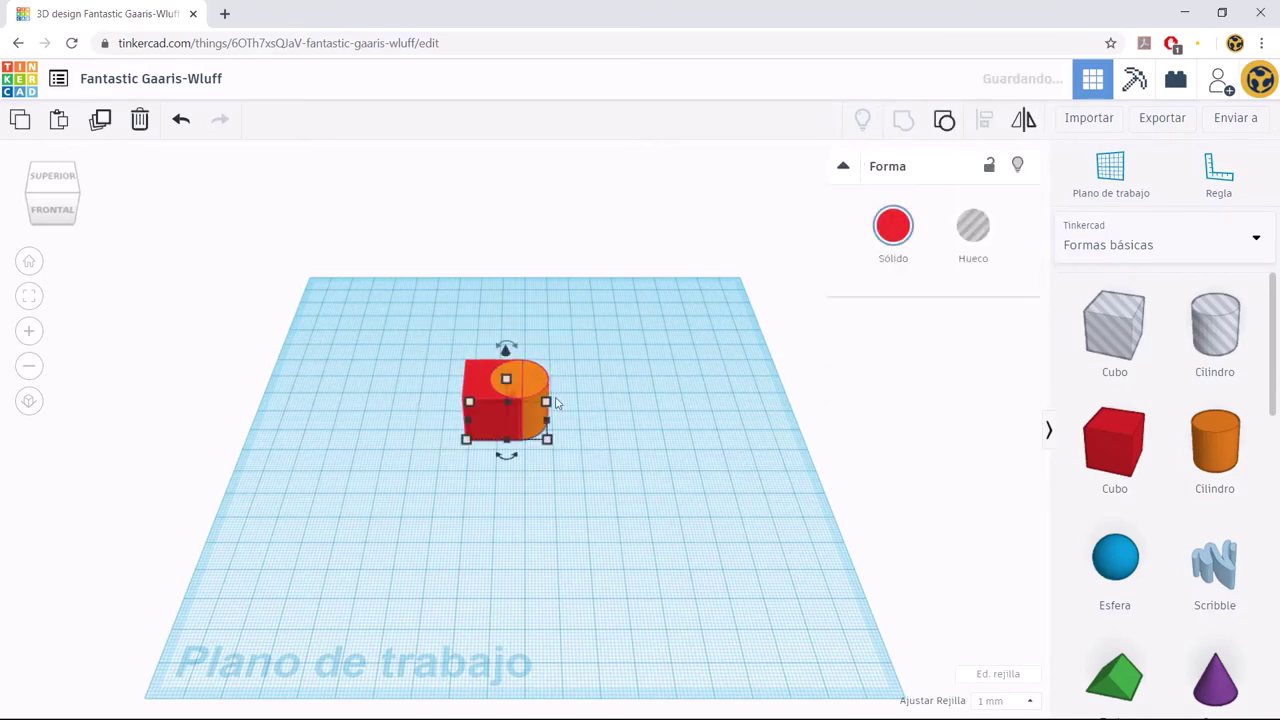
{"action": "left_click", "coordinate": [645, 385]}
{"action": "mouse_move", "coordinate": [645, 385]}
{"action": "right_mouse_down"}
{"action": "mouse_move", "coordinate": [626, 366]}
{"action": "mouse_move", "coordinate": [703, 403]}
{"action": "mouse_move", "coordinate": [834, 380]}
{"action": "mouse_move", "coordinate": [1014, 394]}
{"action": "mouse_move", "coordinate": [771, 429]}
{"action": "mouse_move", "coordinate": [577, 437]}
{"action": "mouse_move", "coordinate": [530, 410]}
{"action": "mouse_move", "coordinate": [526, 372]}
{"action": "right_mouse_up"}
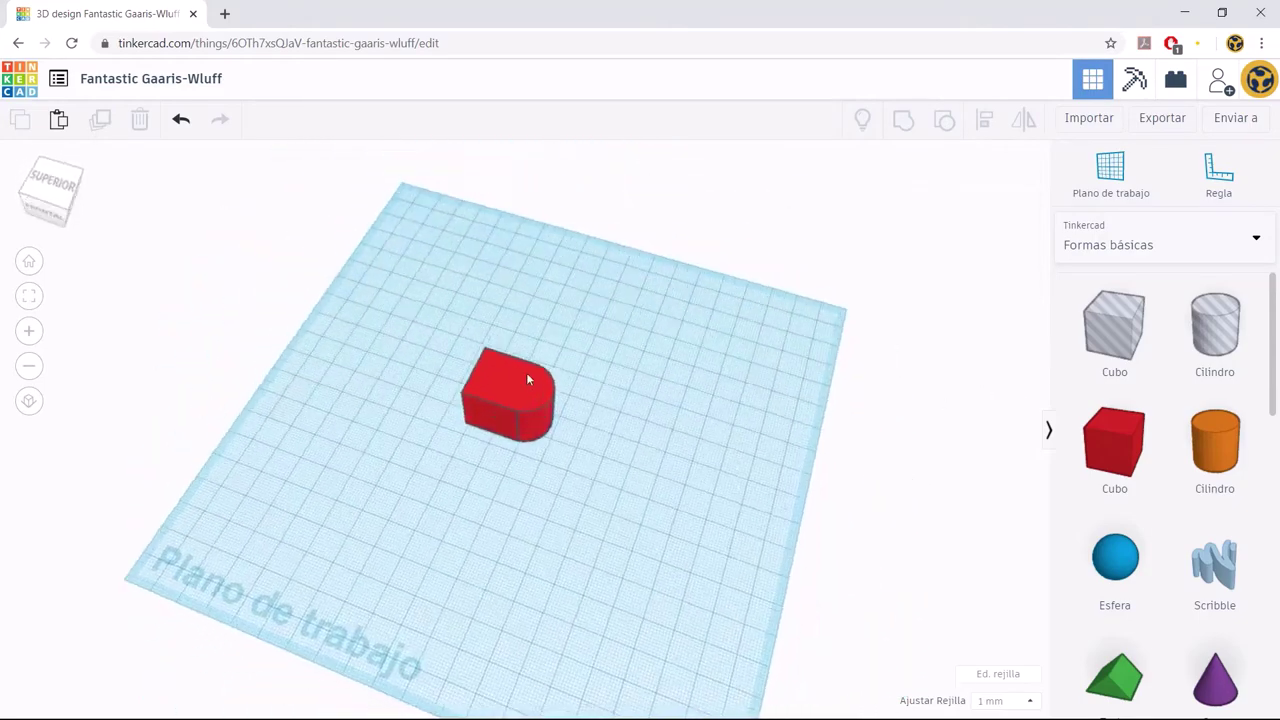
Ungroup the red shape and set the cylinder to Hueco (hole).
{"action": "left_click", "coordinate": [526, 395]}
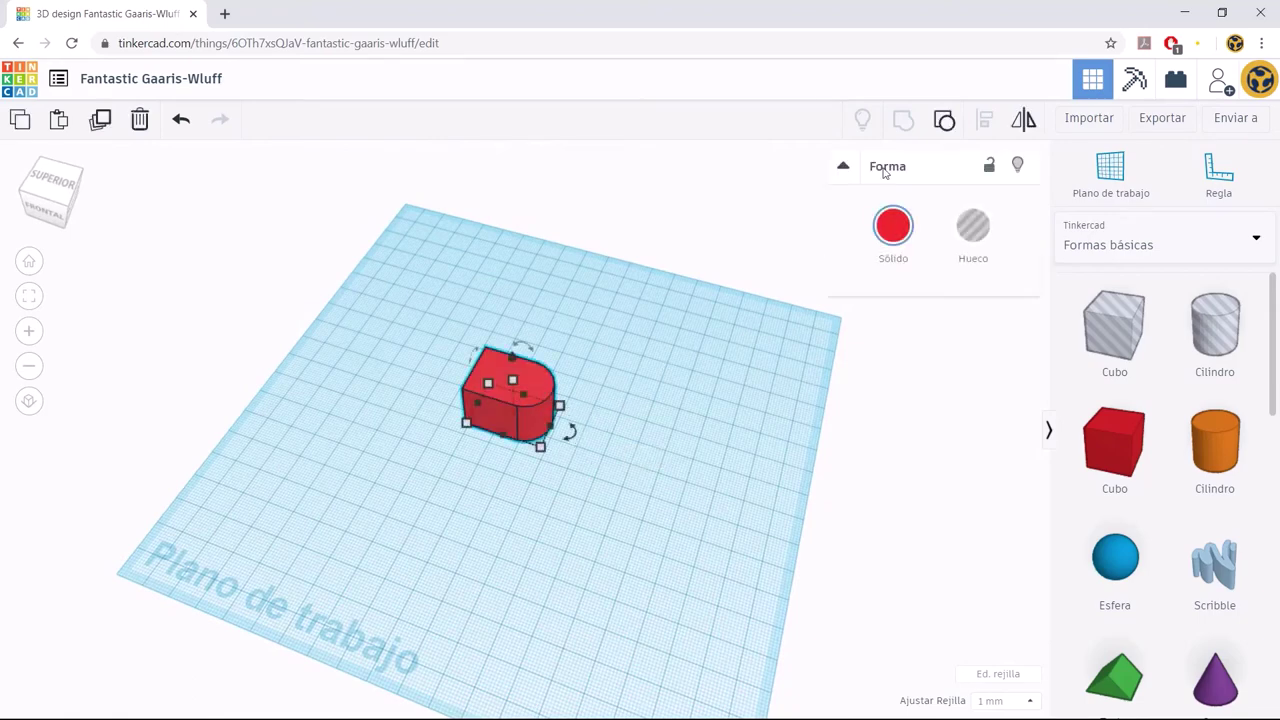
{"action": "left_click", "coordinate": [944, 119]}
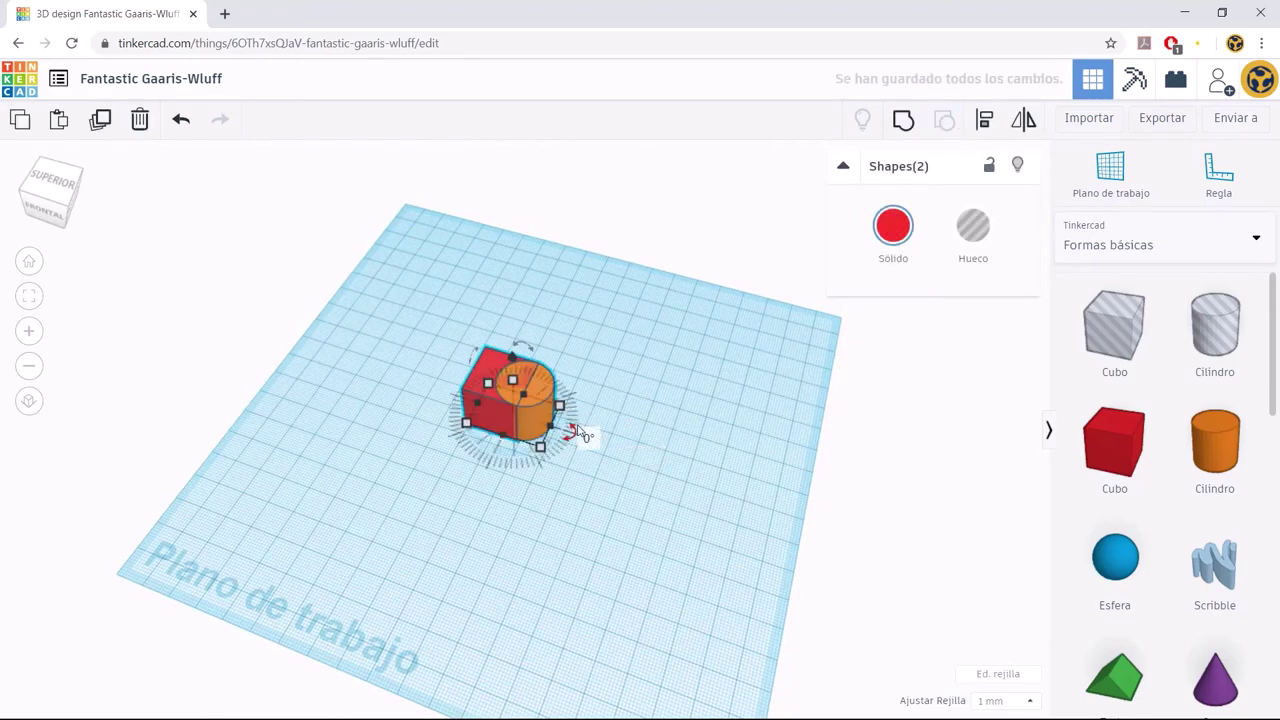
{"action": "left_click", "coordinate": [632, 397]}
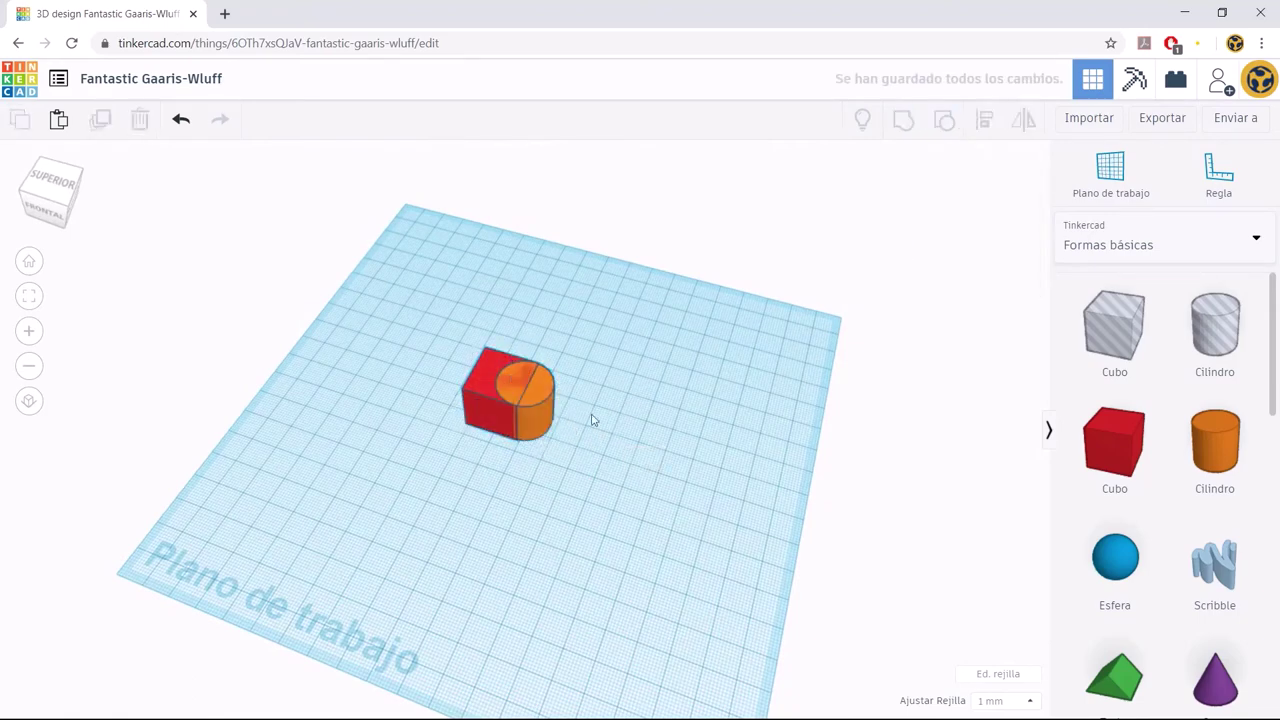
{"action": "left_click", "coordinate": [530, 412]}
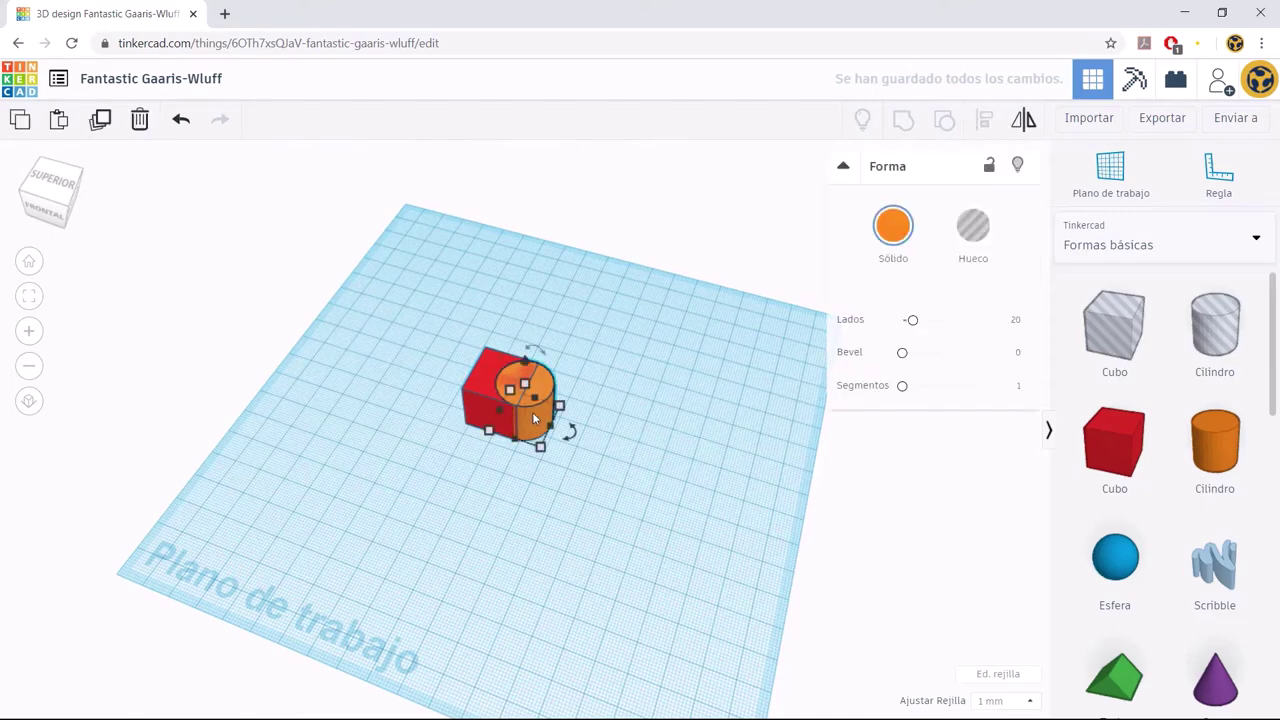
{"action": "left_click", "coordinate": [989, 231]}
Group the cube with the hole cylinder to carve a curved notch into its side.
{"action": "left_click", "coordinate": [600, 340]}
{"action": "left_click_drag", "start_coordinate": [397, 310], "coordinate": [625, 472]}
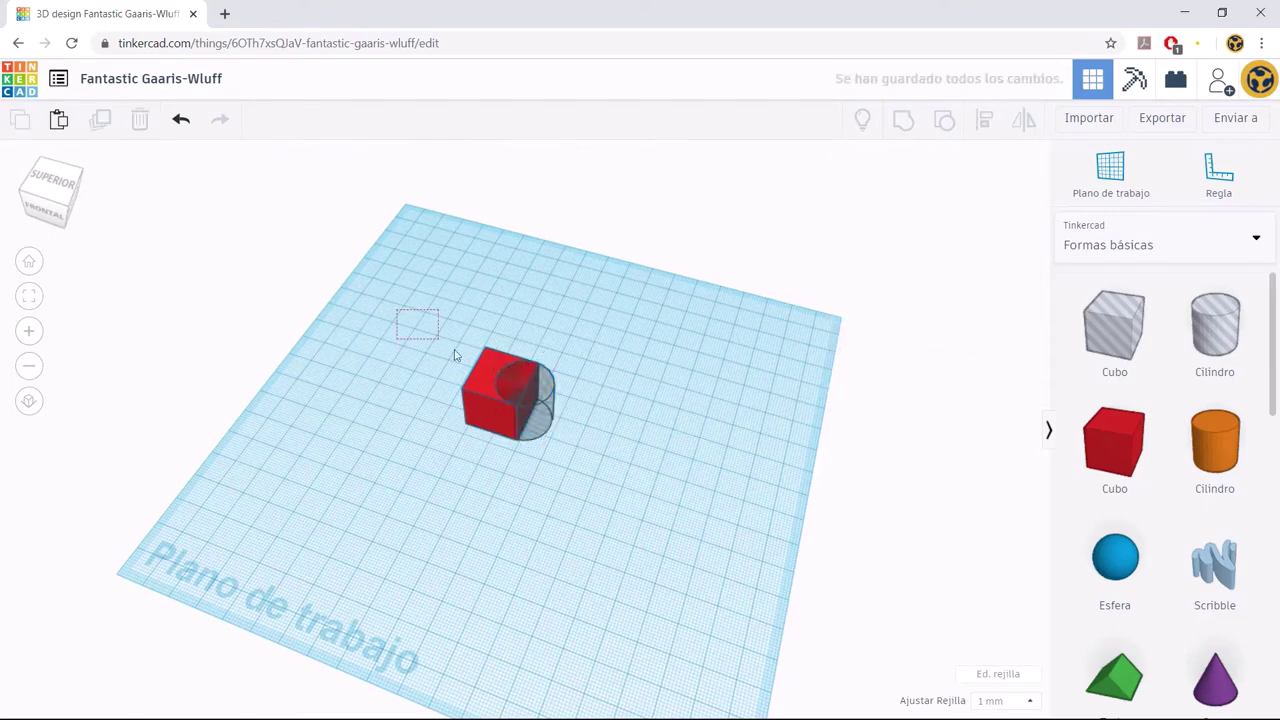
{"action": "left_click", "coordinate": [903, 130]}
{"action": "left_click", "coordinate": [566, 316]}
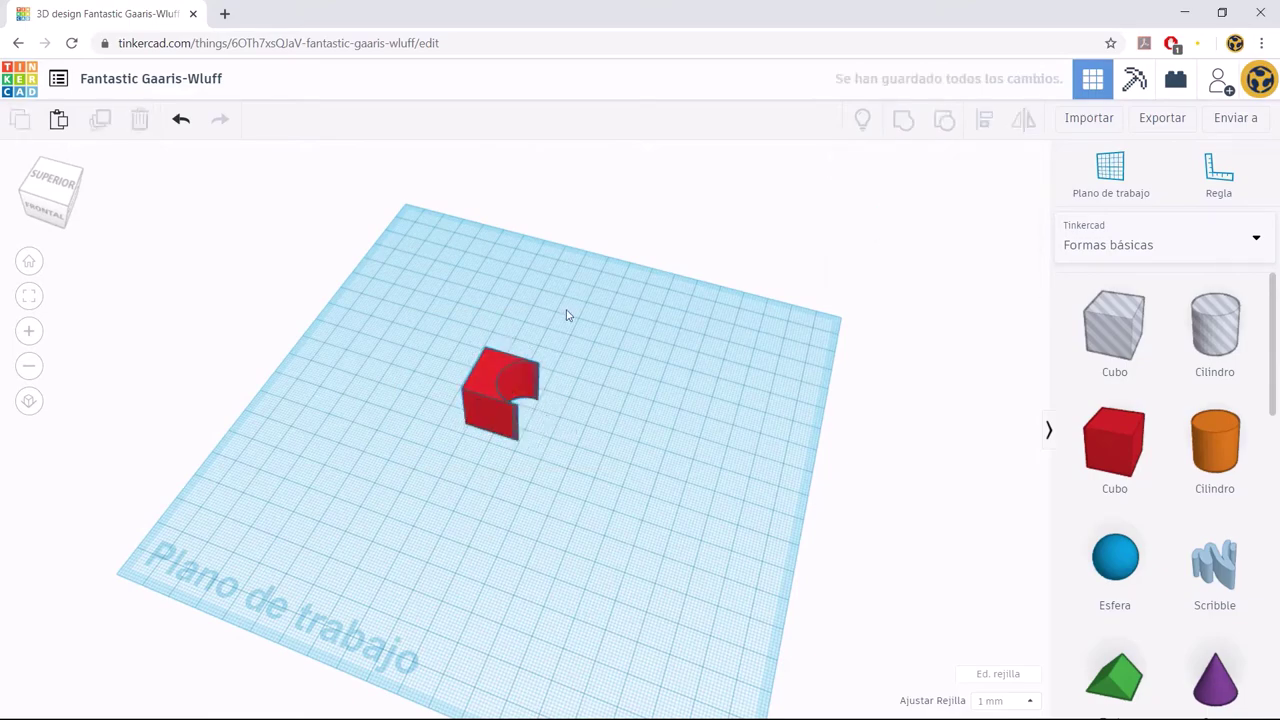
{"action": "scroll", "coordinate": [563, 394], "scroll_direction": "up", "scroll_amount": 2}
{"action": "scroll", "coordinate": [504, 359], "scroll_direction": "up", "scroll_amount": 2}
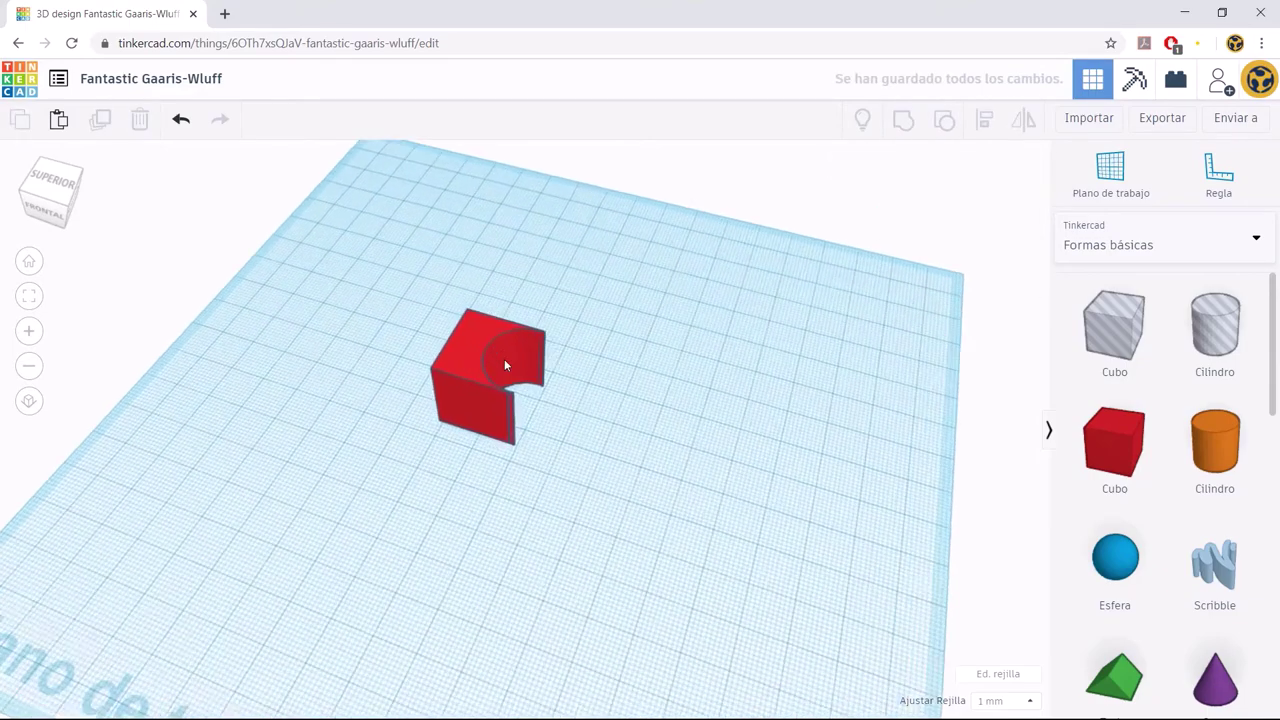
{"action": "scroll", "coordinate": [504, 359], "scroll_direction": "up", "scroll_amount": 2}
{"action": "mouse_move", "coordinate": [513, 357]}
{"action": "right_mouse_down"}
{"action": "mouse_move", "coordinate": [651, 360]}
{"action": "mouse_move", "coordinate": [523, 363]}
{"action": "mouse_move", "coordinate": [585, 369]}
{"action": "right_mouse_up"}
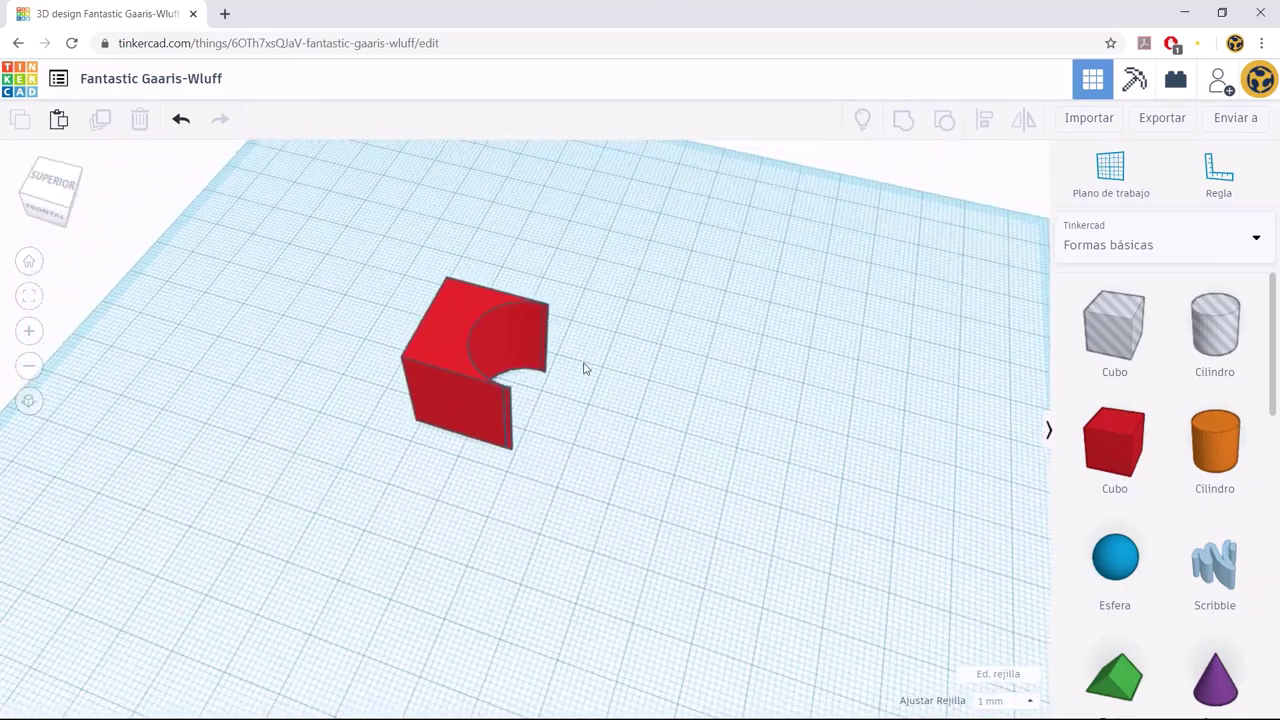
{"action": "left_click", "coordinate": [445, 329]}
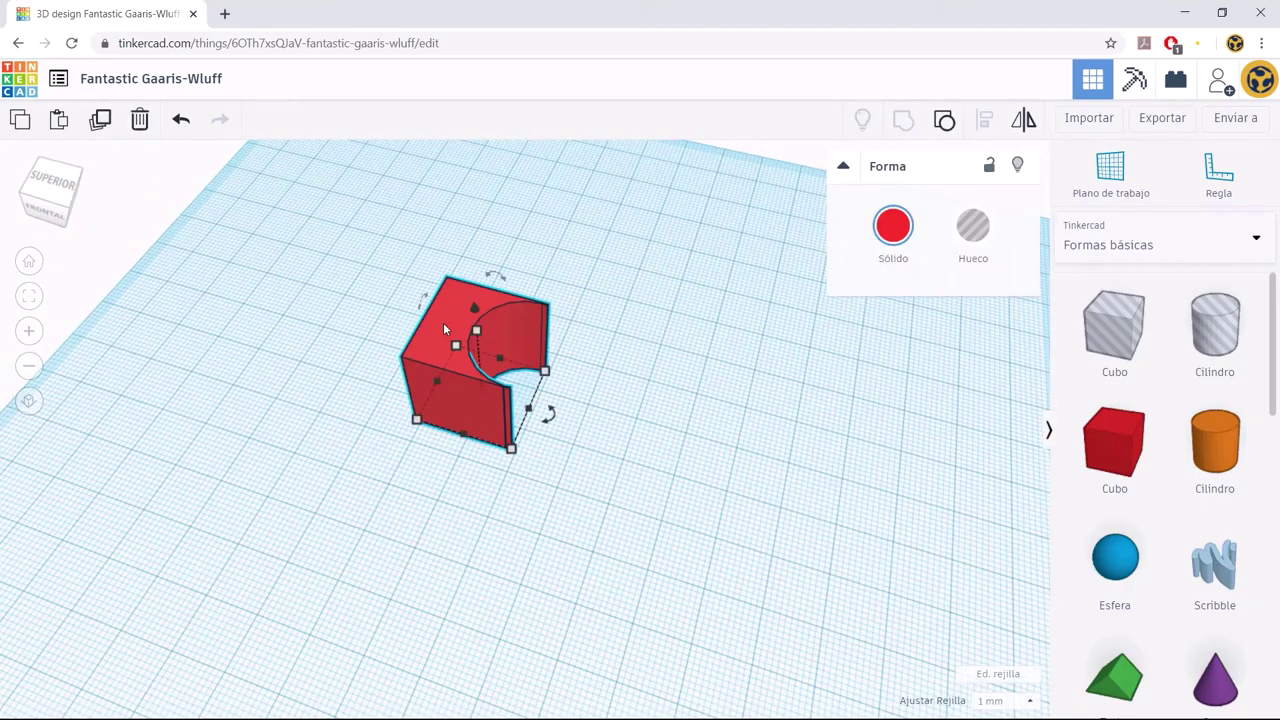
Delete the notched cube, return to Home view, and add three red cubes, selecting all three.
{"action": "key", "text": "Delete"}
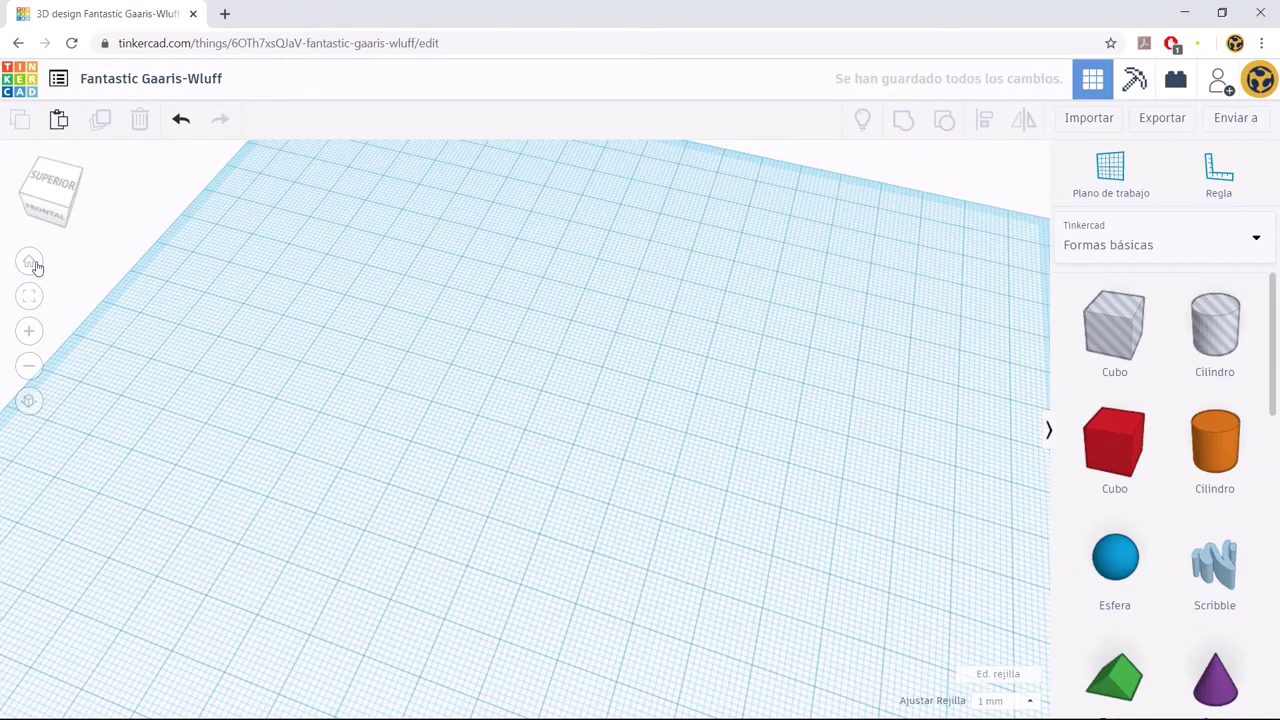
{"action": "left_click", "coordinate": [29, 261]}
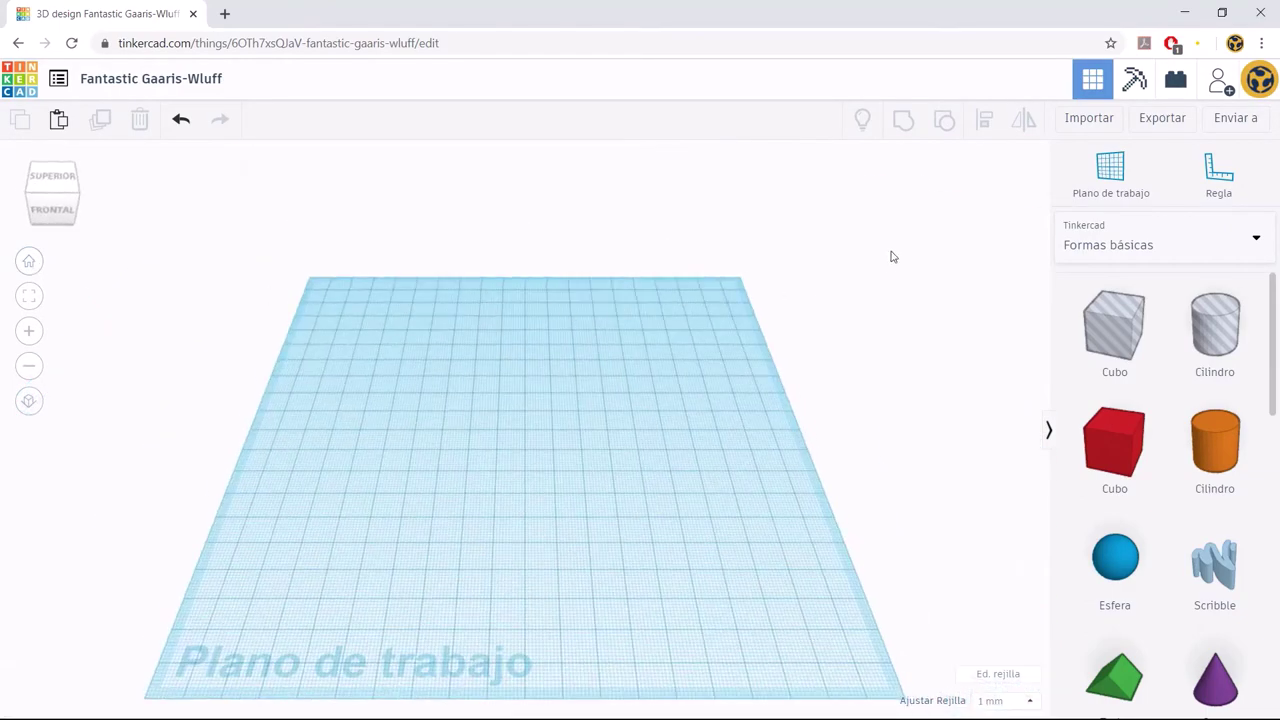
{"action": "left_click_drag", "start_coordinate": [1113, 440], "coordinate": [397, 350]}
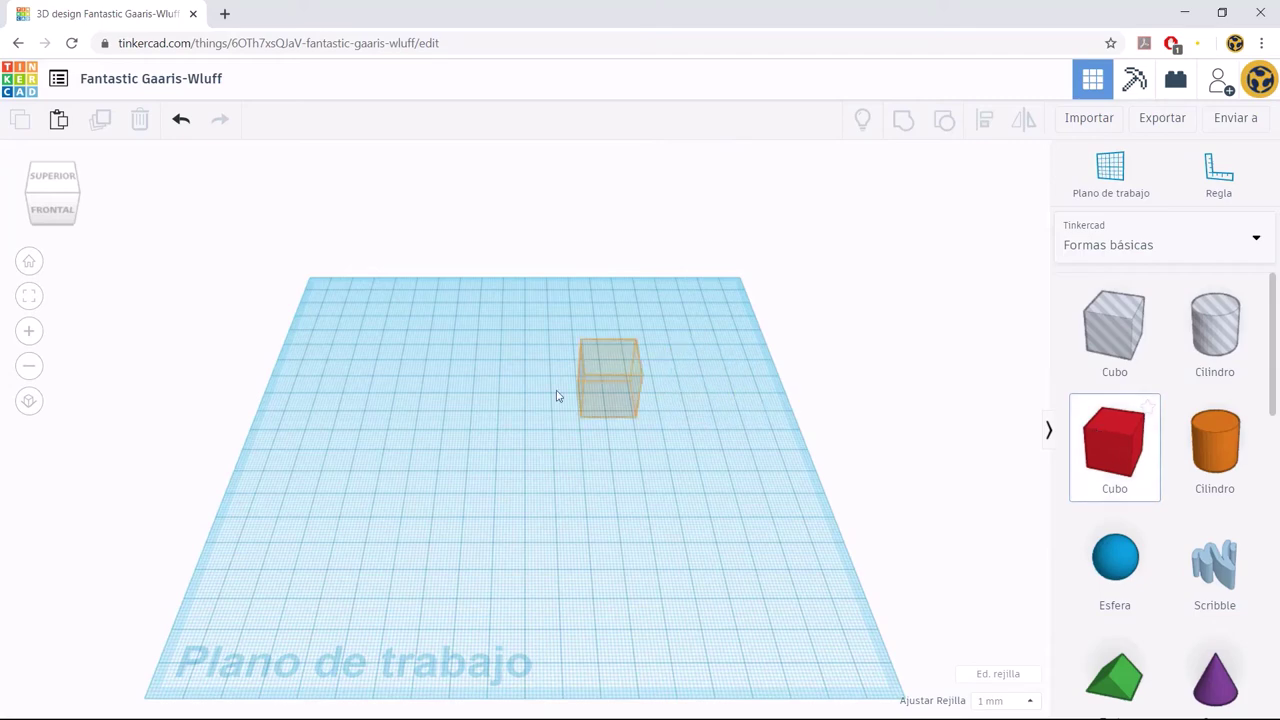
{"action": "left_click_drag", "start_coordinate": [1100, 450], "coordinate": [525, 440]}
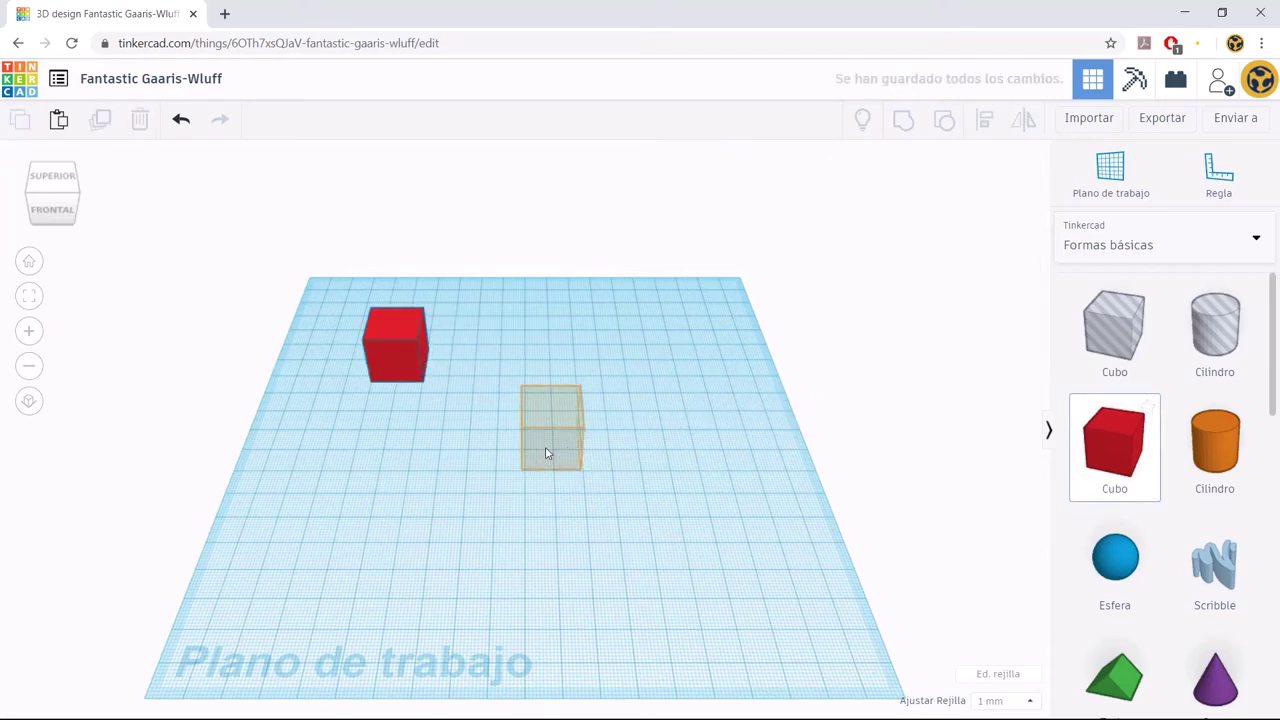
{"action": "left_click_drag", "start_coordinate": [1118, 455], "coordinate": [695, 545]}
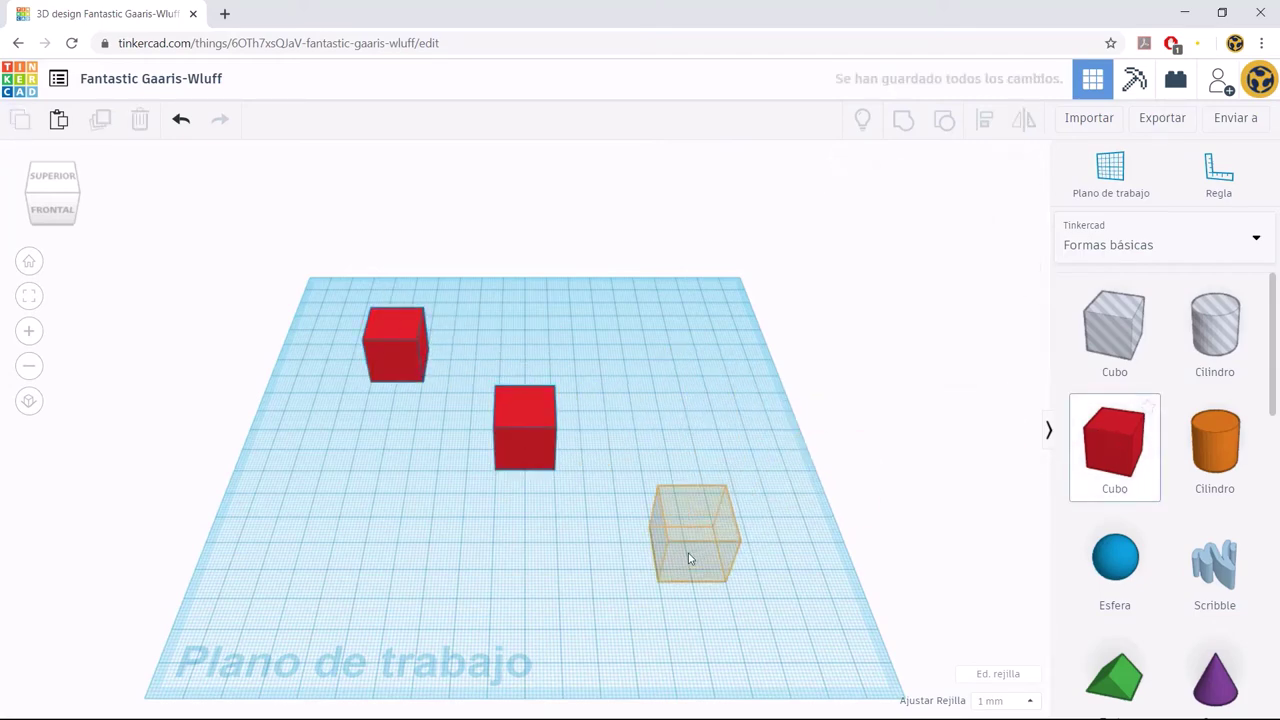
{"action": "left_click_drag", "start_coordinate": [349, 295], "coordinate": [814, 600]}
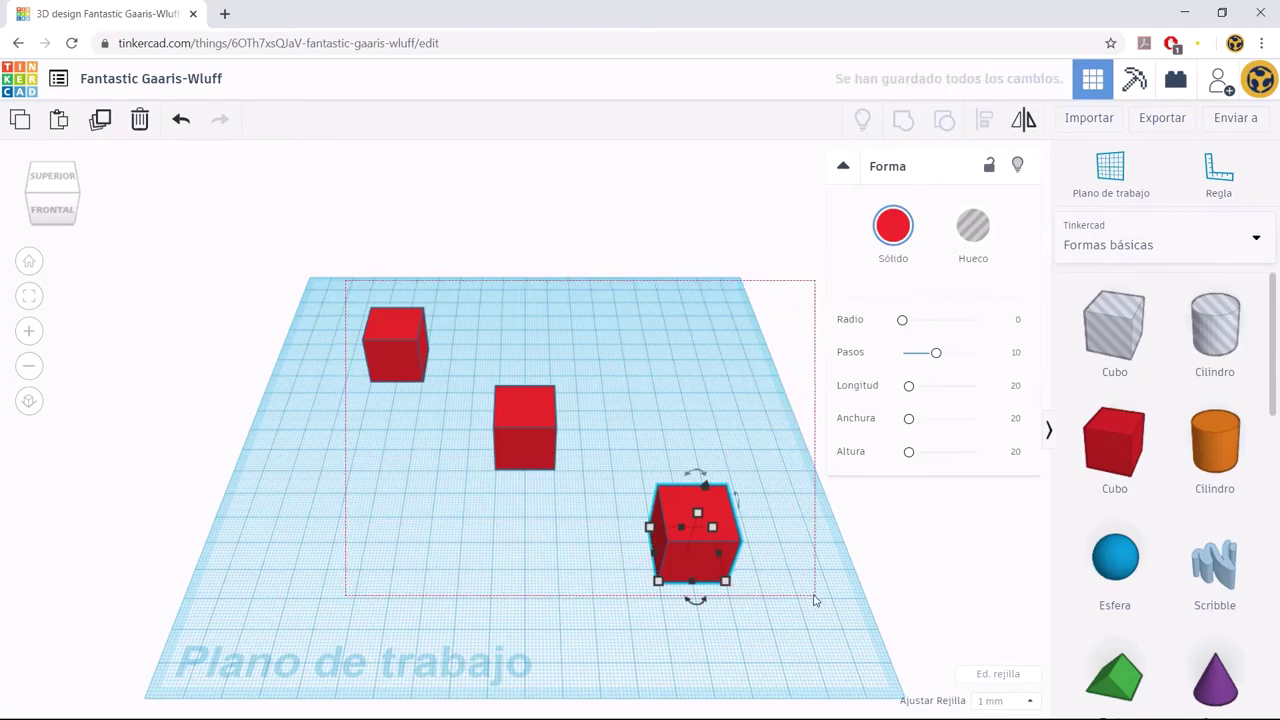
Try row and centred-column alignments of the three cubes with Alinear, undoing each.
{"action": "left_click", "coordinate": [984, 120]}
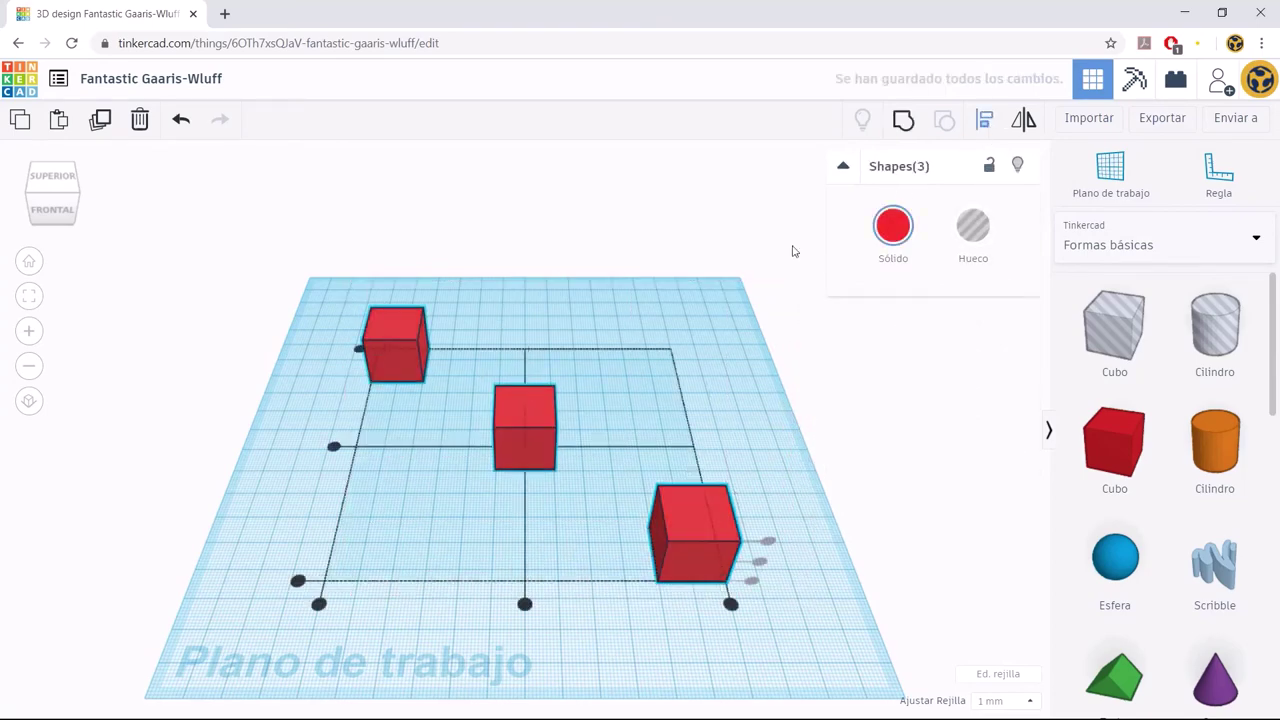
{"action": "left_click", "coordinate": [334, 447]}
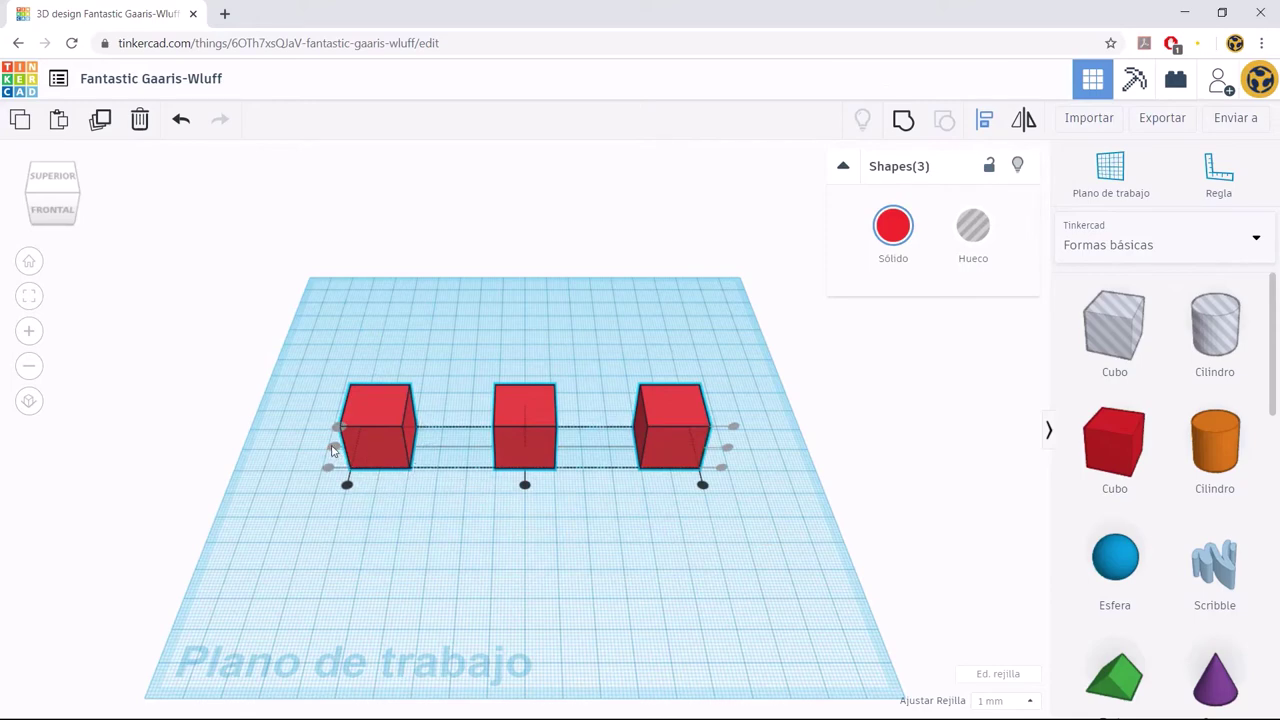
{"action": "key", "text": "ctrl+z"}
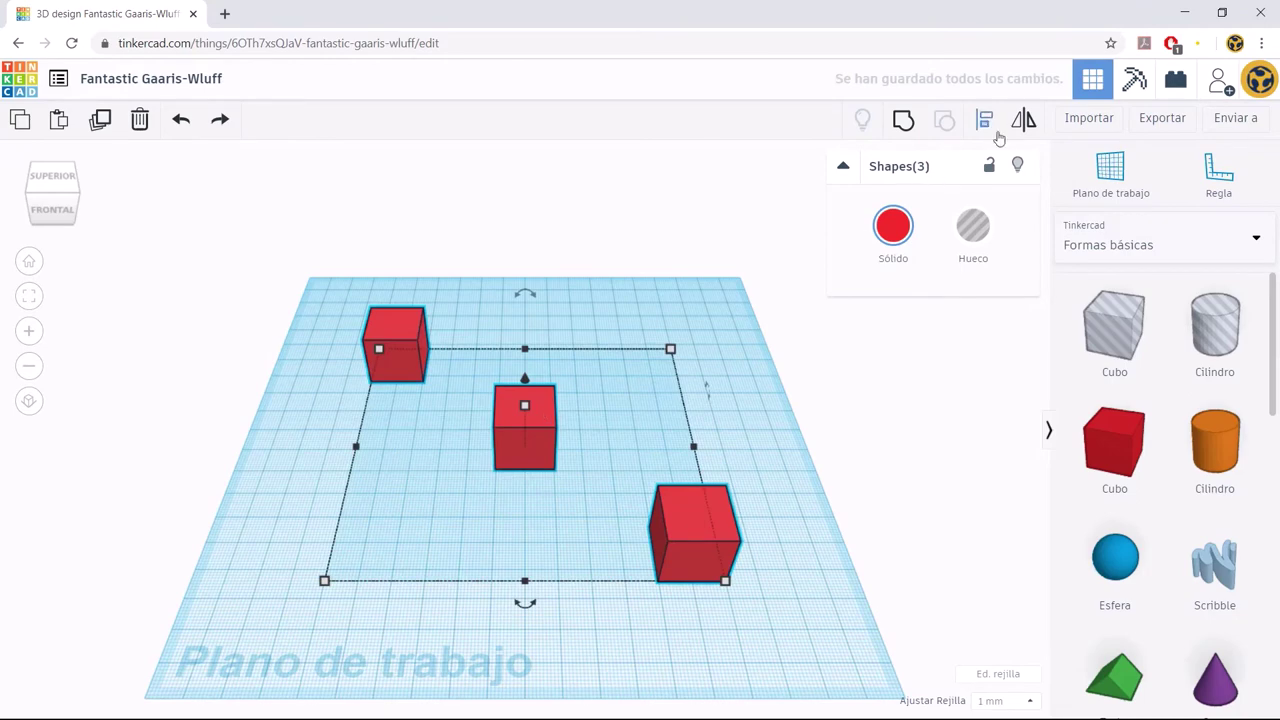
{"action": "left_click", "coordinate": [988, 122]}
{"action": "left_click", "coordinate": [525, 605]}
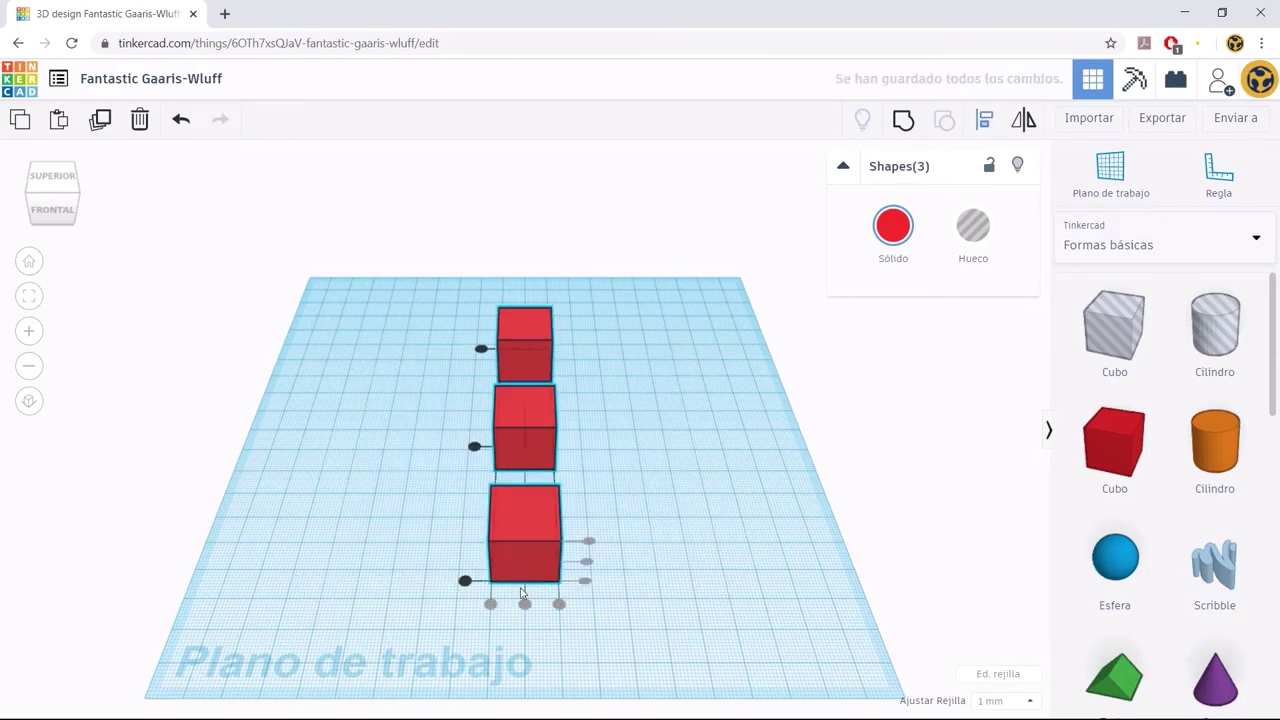
{"action": "left_click", "coordinate": [341, 483]}
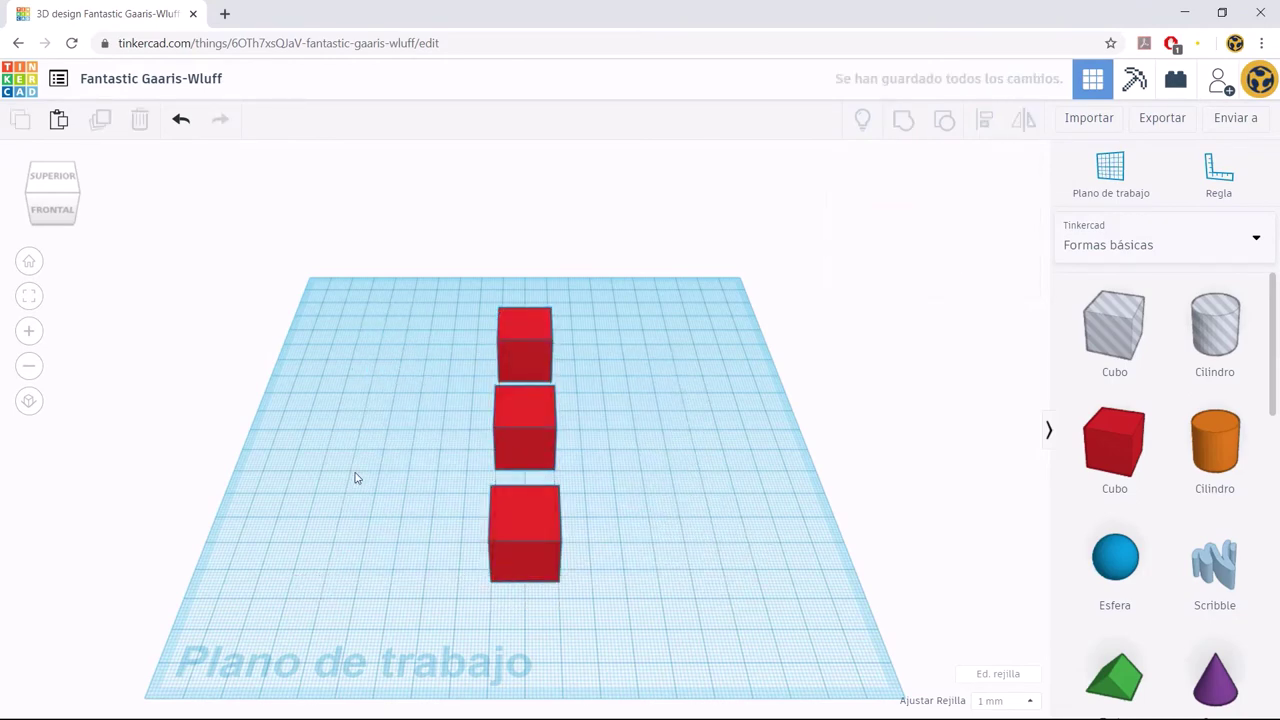
{"action": "key", "text": "ctrl+z"}
Lift the middle and right cubes above the workplane to different heights.
{"action": "left_click", "coordinate": [519, 426]}
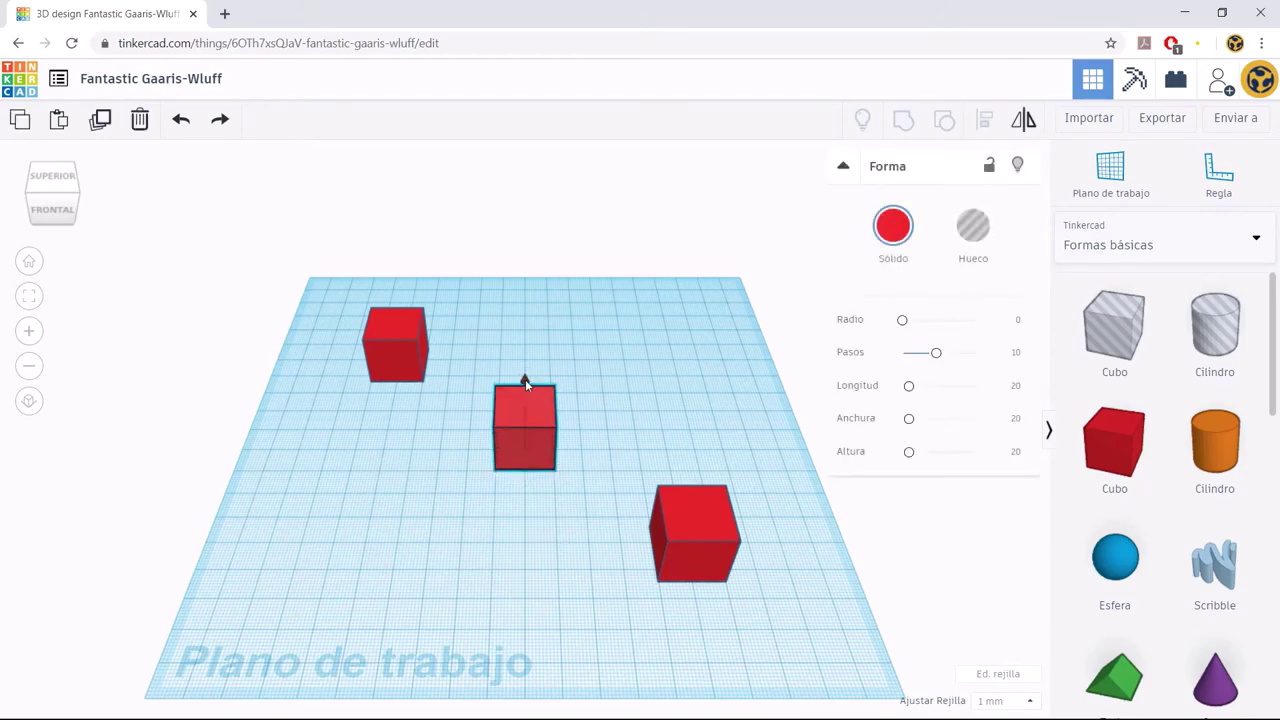
{"action": "left_click_drag", "start_coordinate": [525, 379], "coordinate": [521, 286]}
{"action": "left_click", "coordinate": [699, 495]}
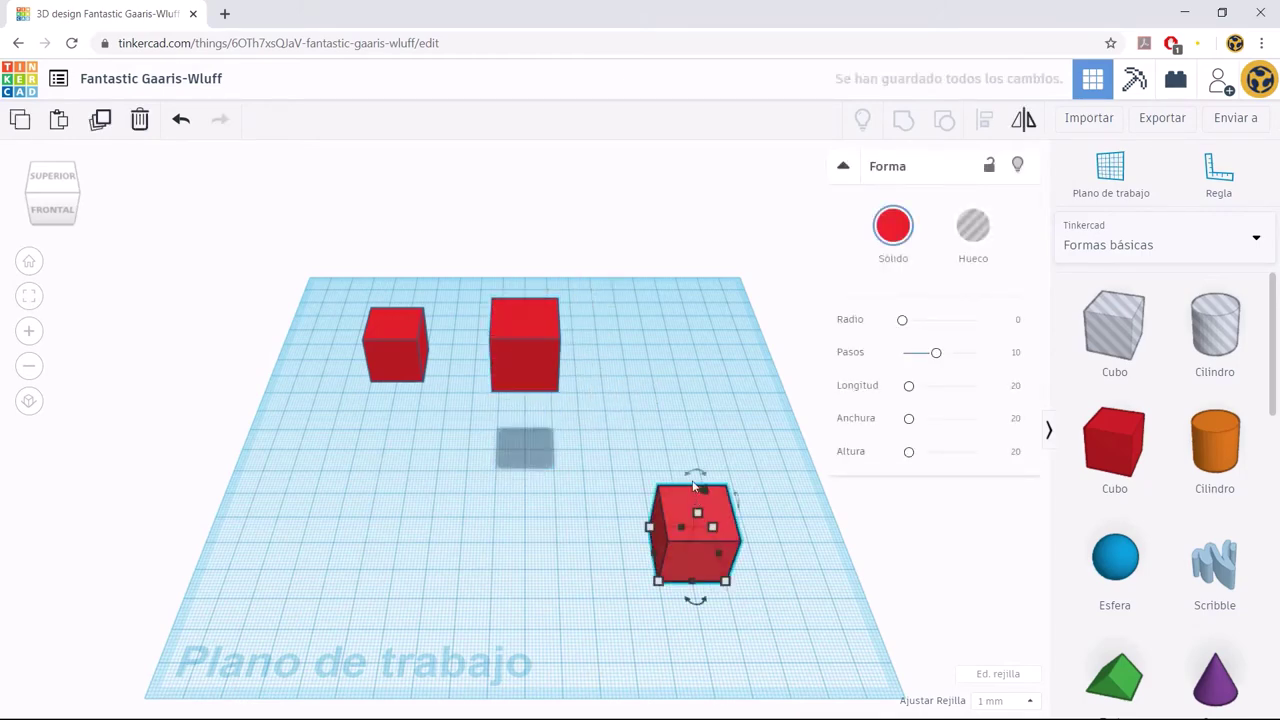
{"action": "left_click_drag", "start_coordinate": [695, 485], "coordinate": [600, 431]}
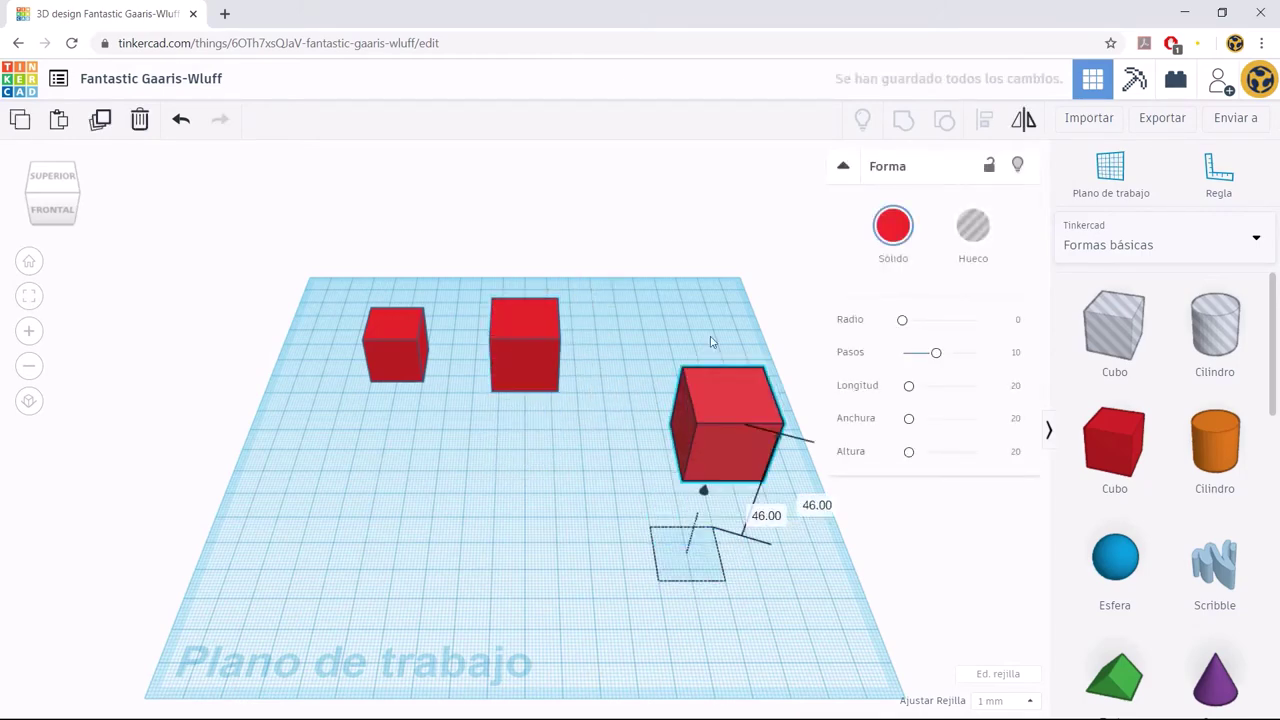
{"action": "left_click", "coordinate": [600, 431]}
{"action": "right_click_drag", "start_coordinate": [606, 434], "coordinate": [440, 335]}
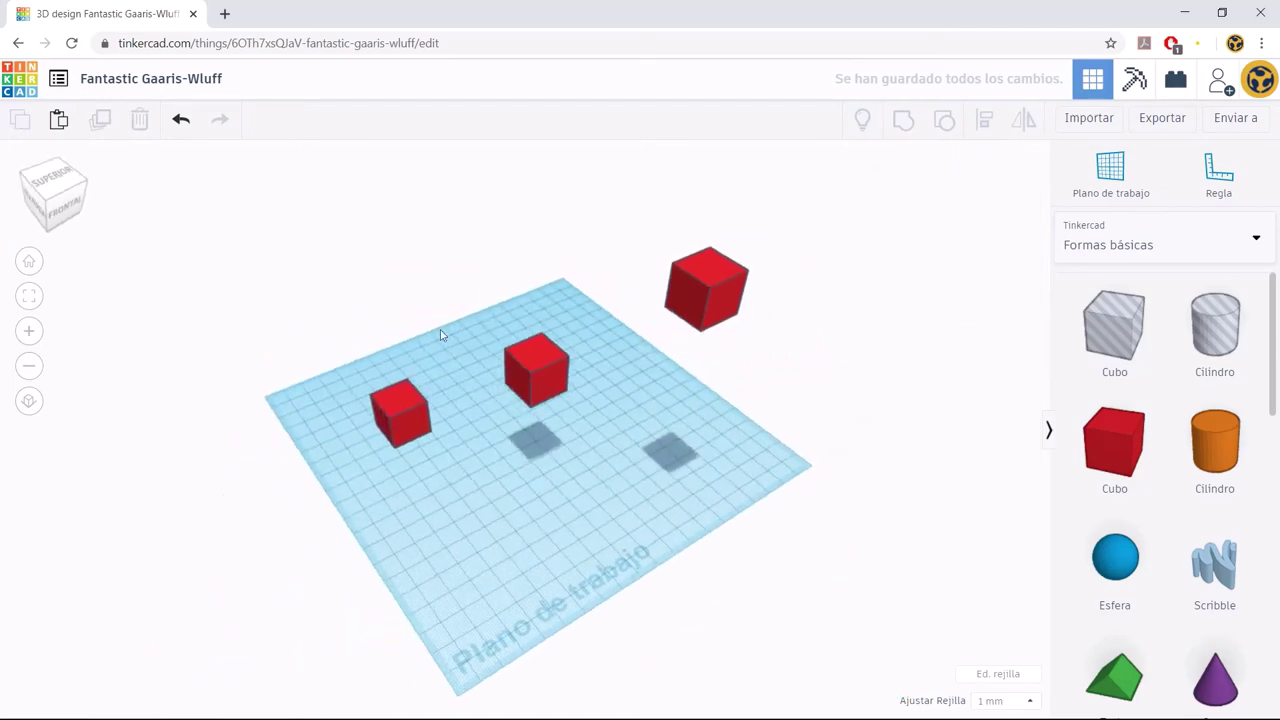
Align the three cubes to one another with Alinear.
{"action": "left_click_drag", "start_coordinate": [323, 205], "coordinate": [540, 320]}
{"action": "left_click_drag", "start_coordinate": [288, 200], "coordinate": [900, 548]}
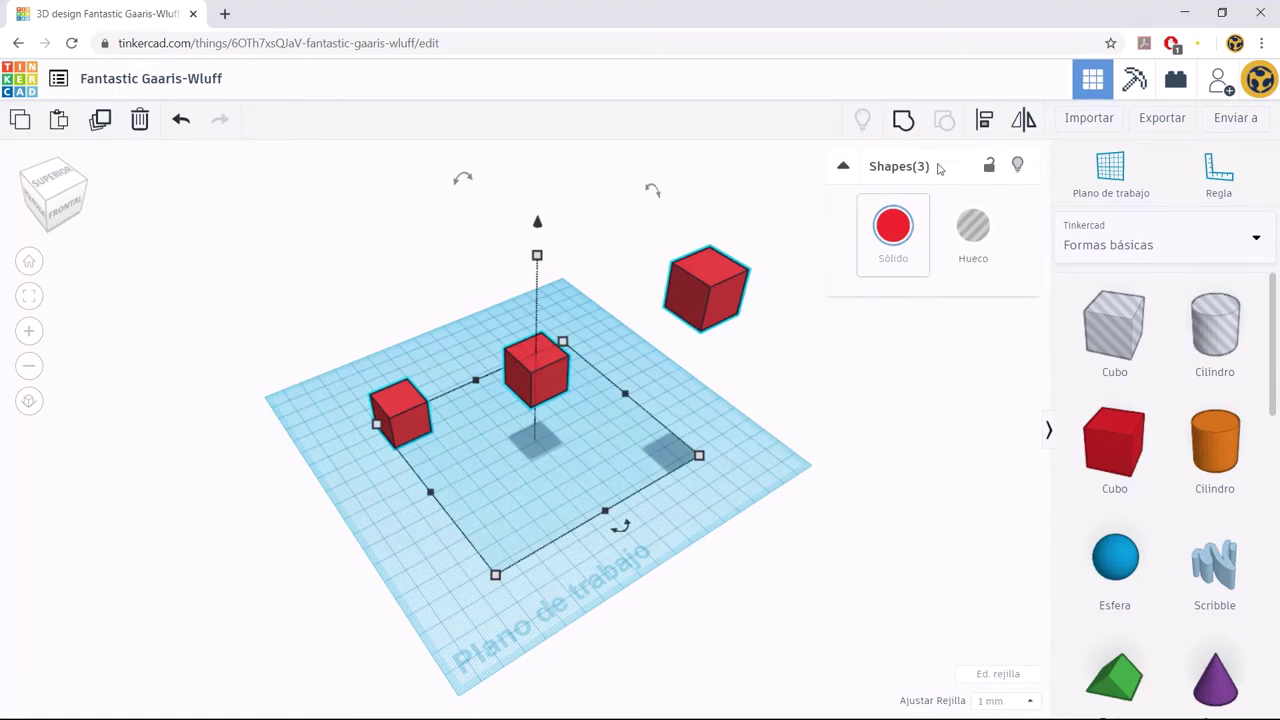
{"action": "left_click", "coordinate": [984, 122]}
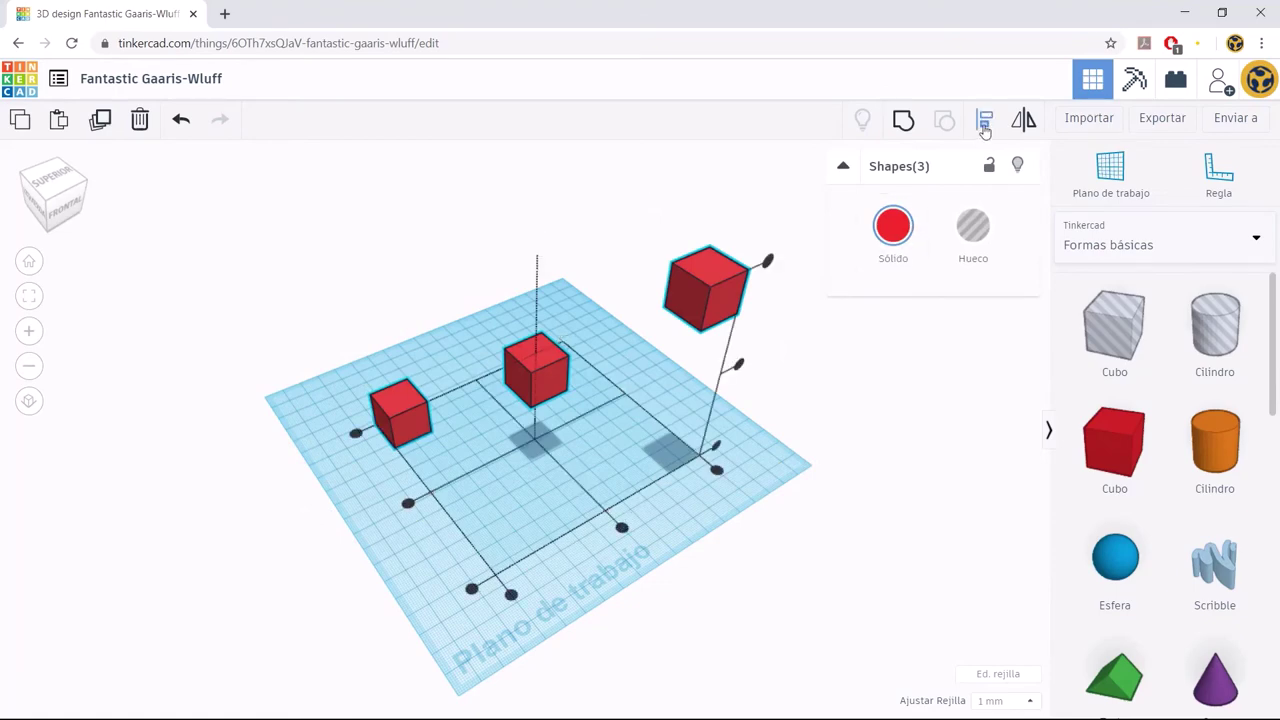
{"action": "left_click", "coordinate": [740, 370]}
{"action": "right_click_drag", "start_coordinate": [728, 443], "coordinate": [727, 392]}
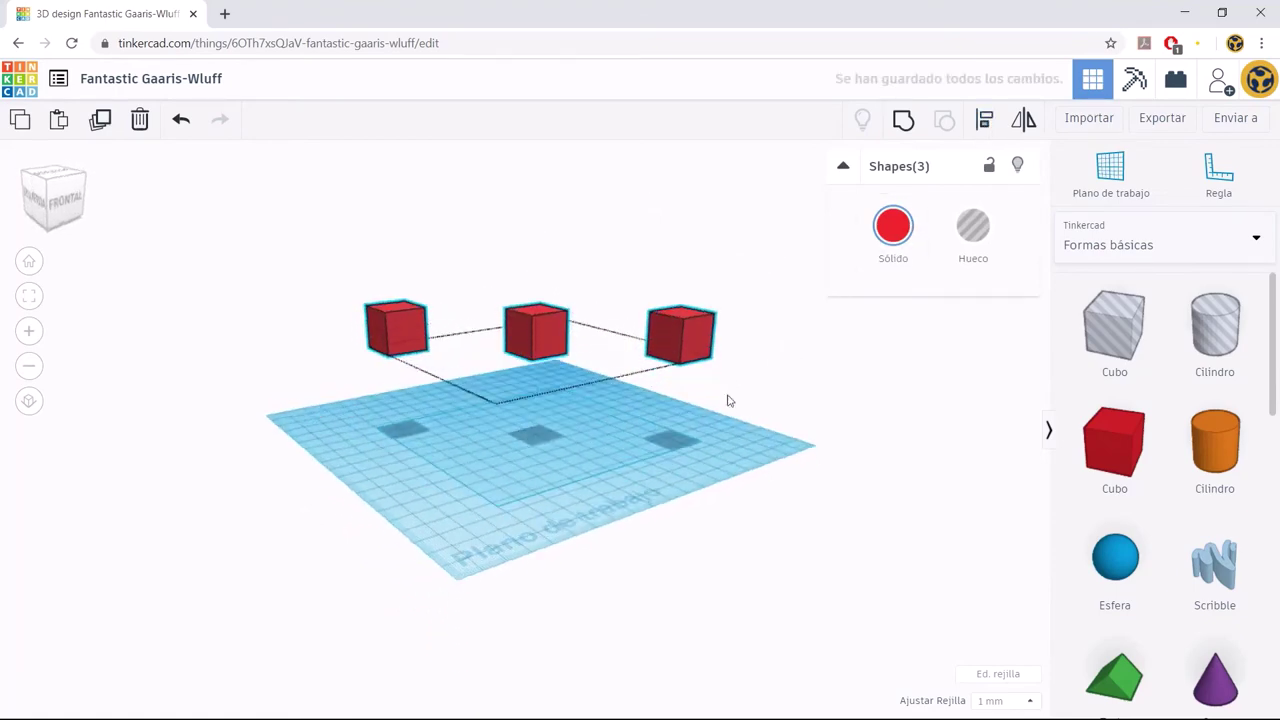
{"action": "left_click", "coordinate": [648, 410]}
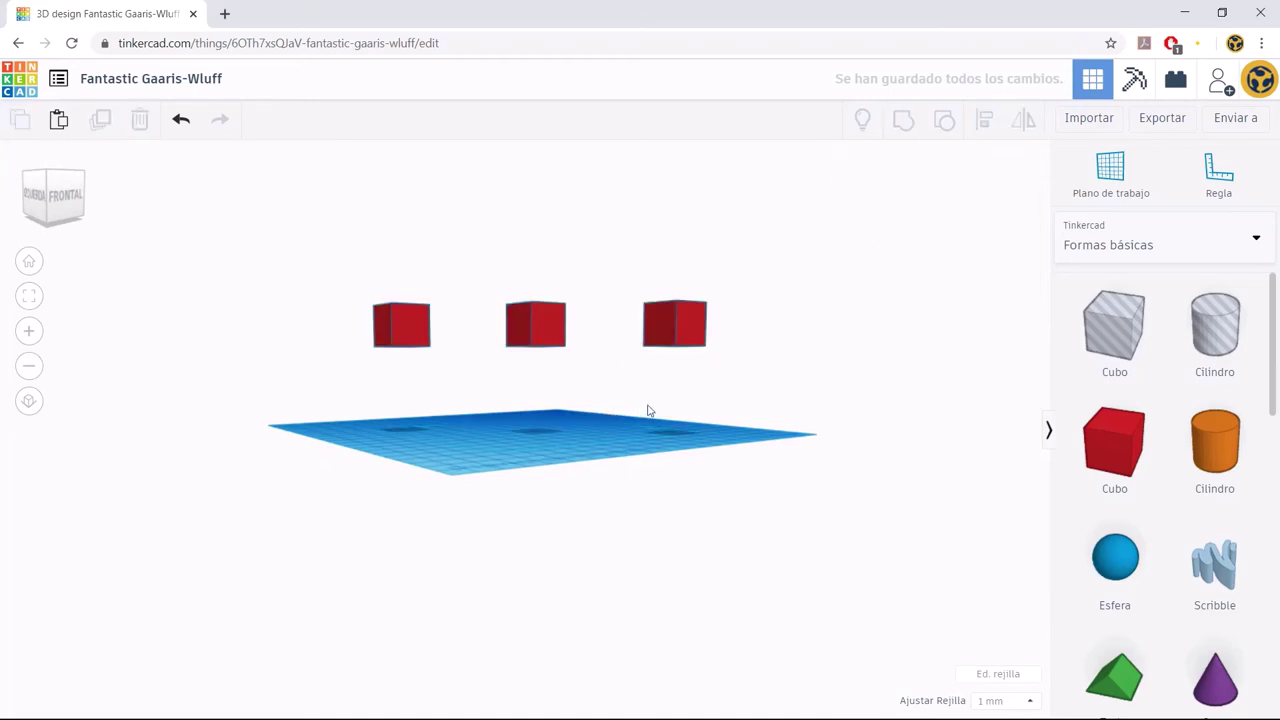
Delete all three cubes and return to the Home view.
{"action": "left_click_drag", "start_coordinate": [347, 241], "coordinate": [826, 418]}
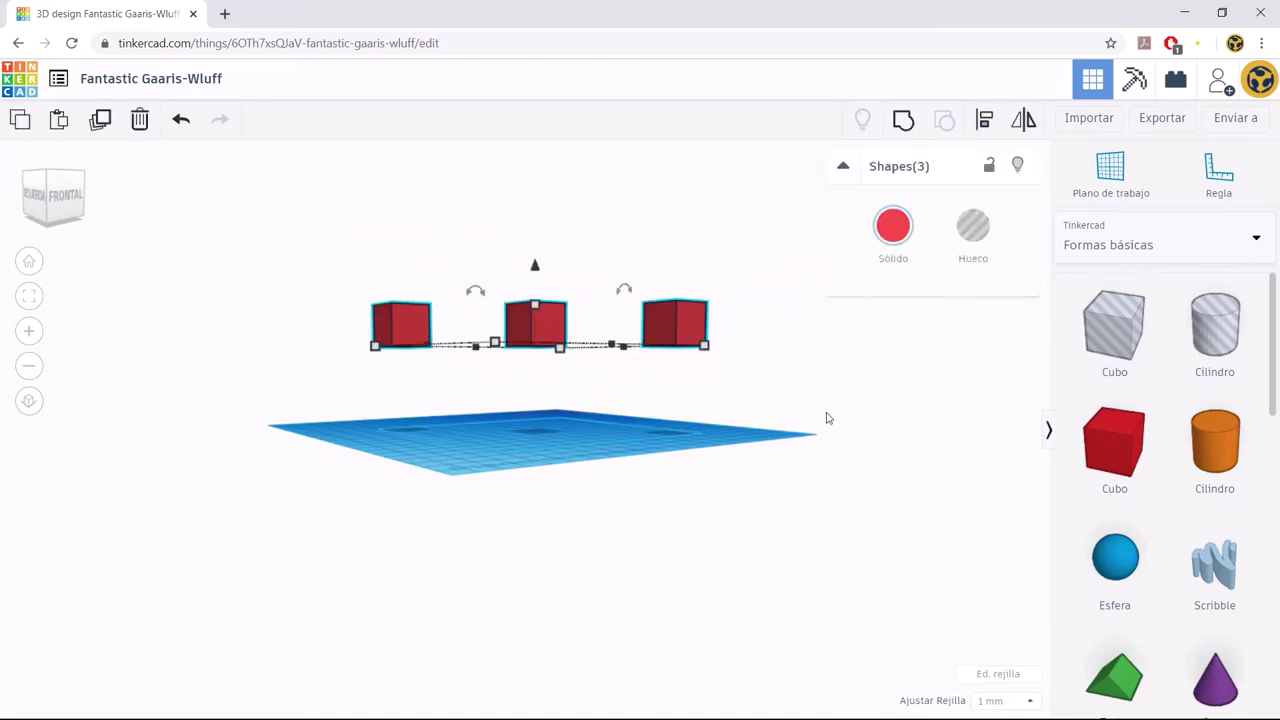
{"action": "key", "text": "Delete"}
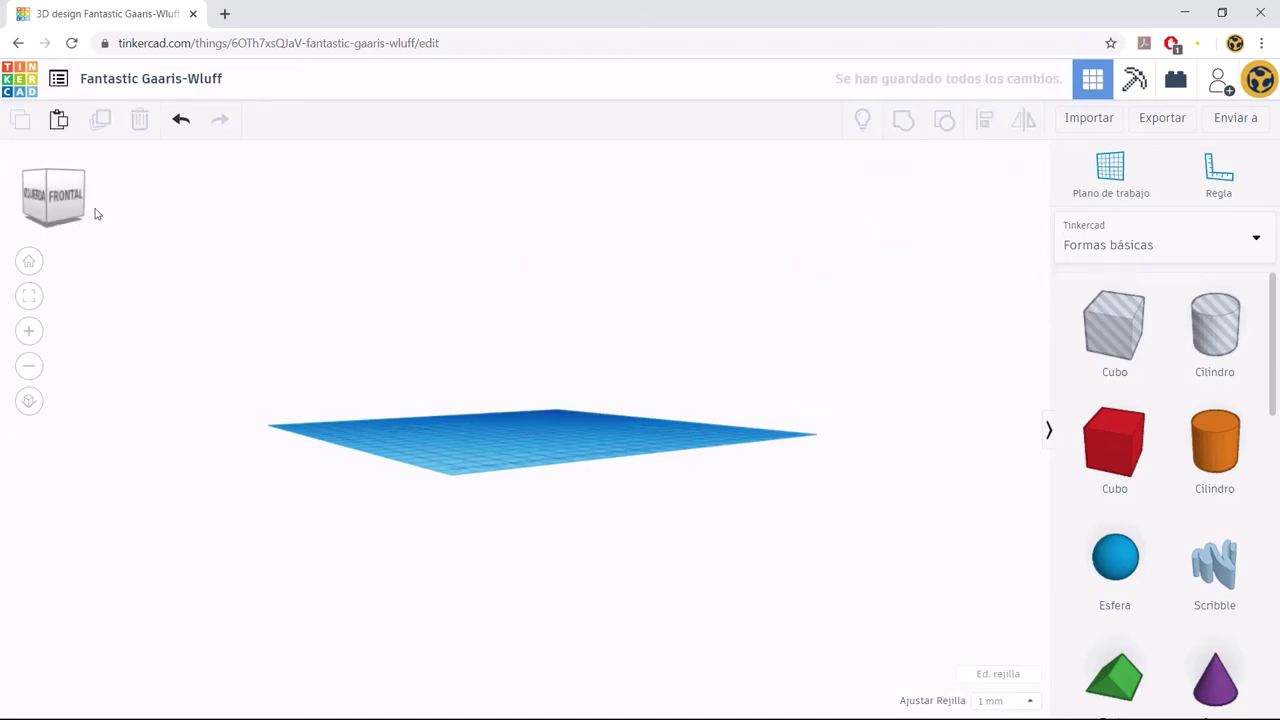
{"action": "left_click", "coordinate": [30, 260]}
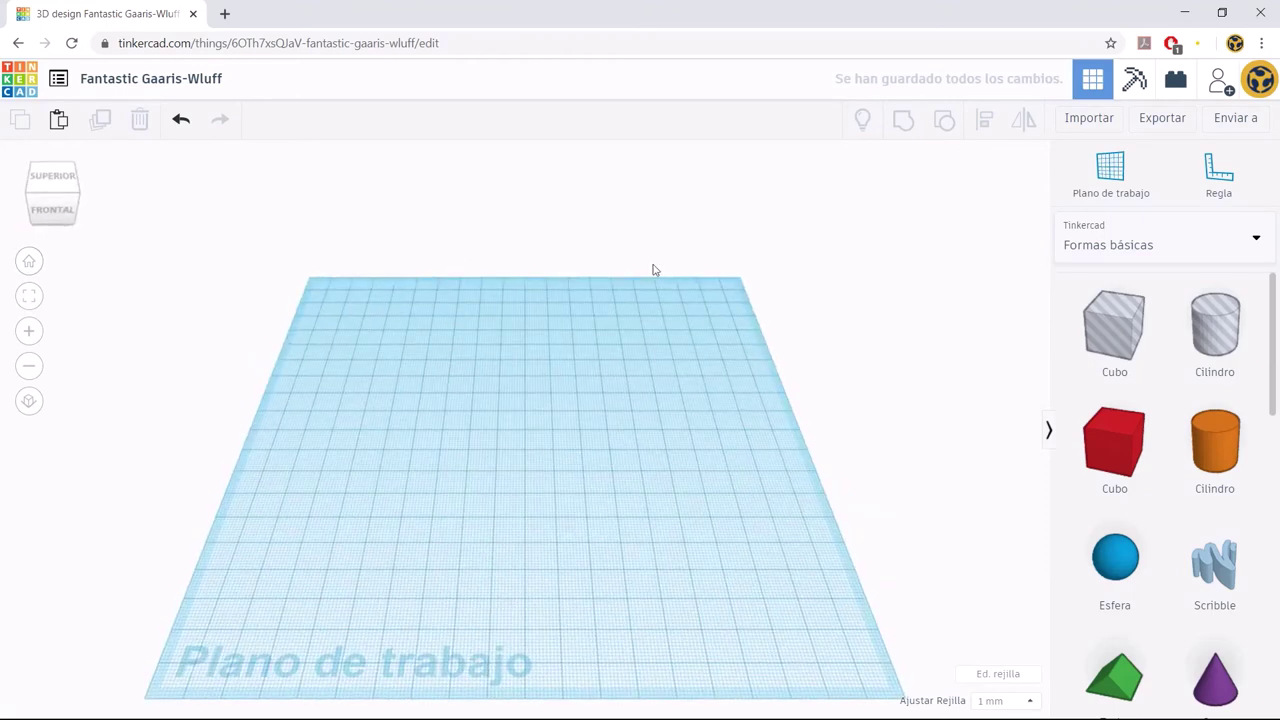
{"action": "left_click", "coordinate": [1092, 118]}
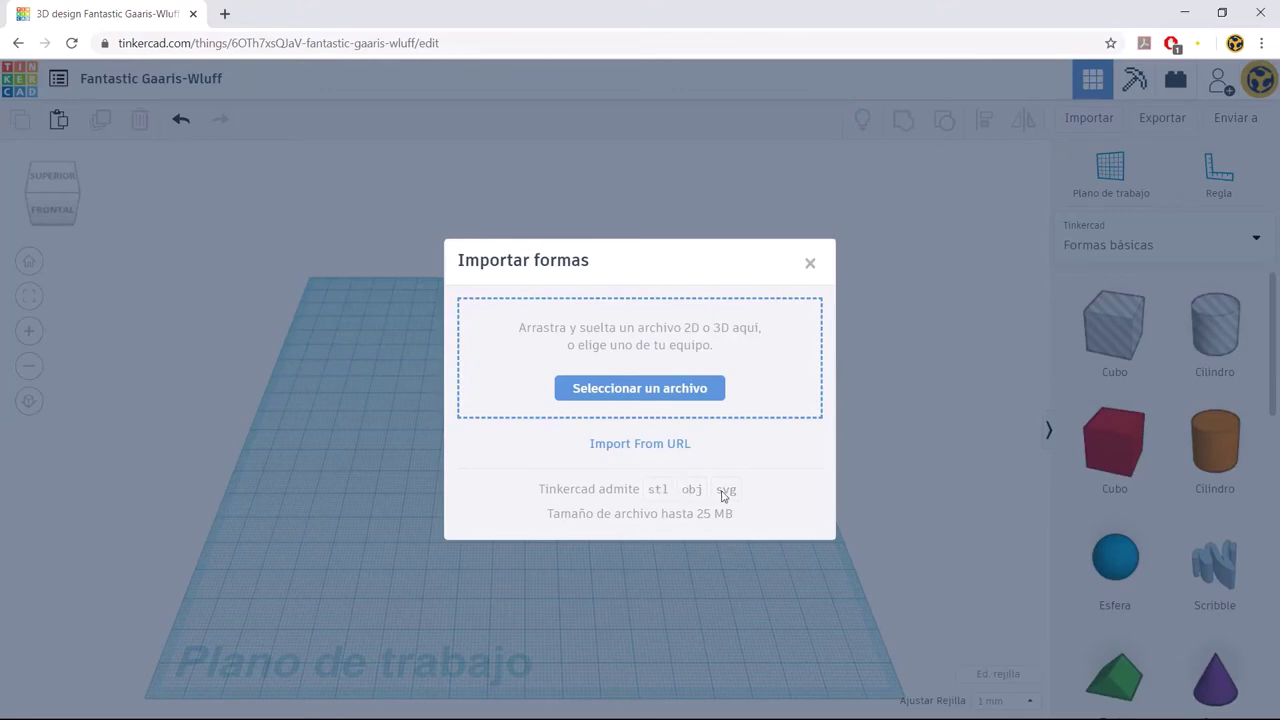
{"action": "left_click", "coordinate": [813, 268]}
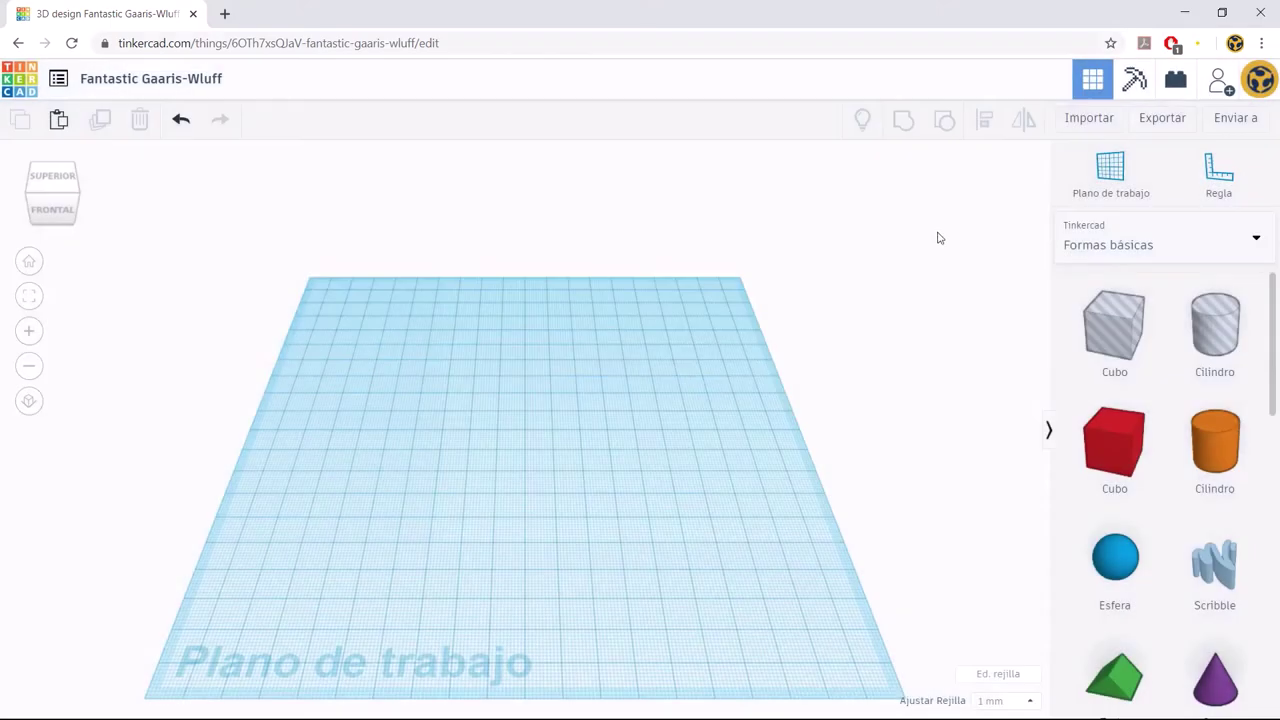
{"action": "left_click", "coordinate": [1160, 120]}
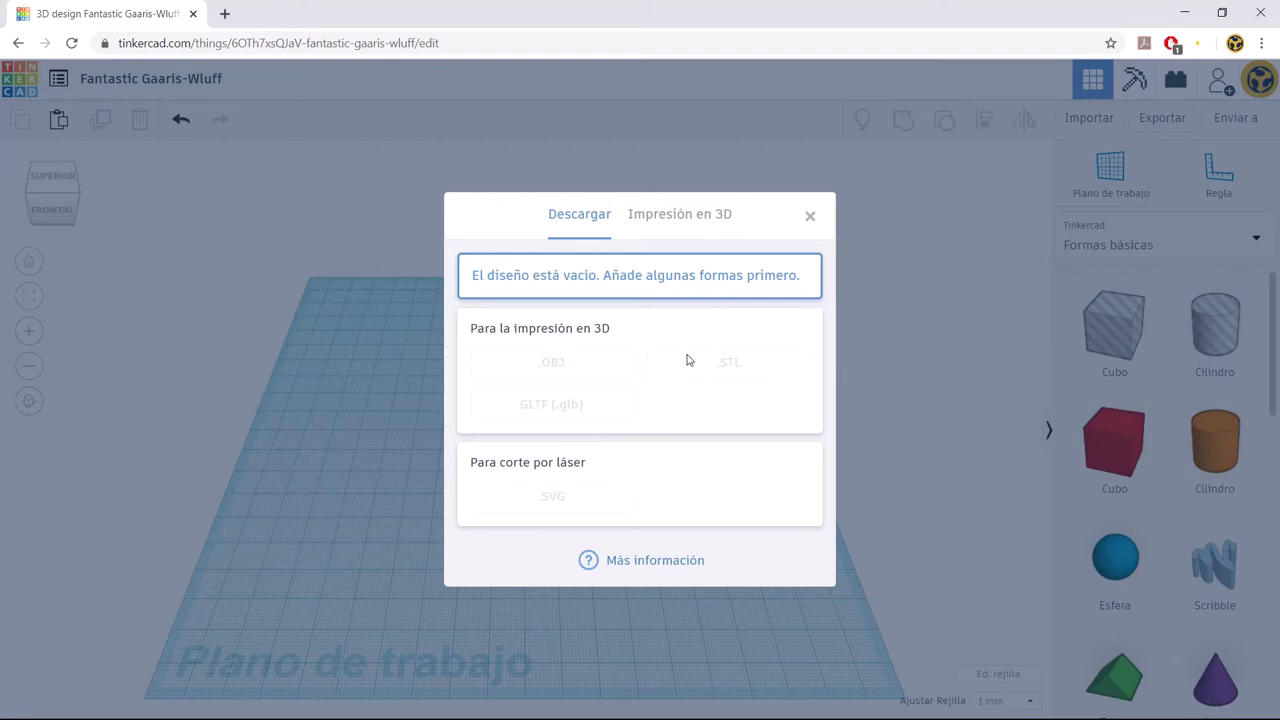
{"action": "left_click", "coordinate": [810, 216]}
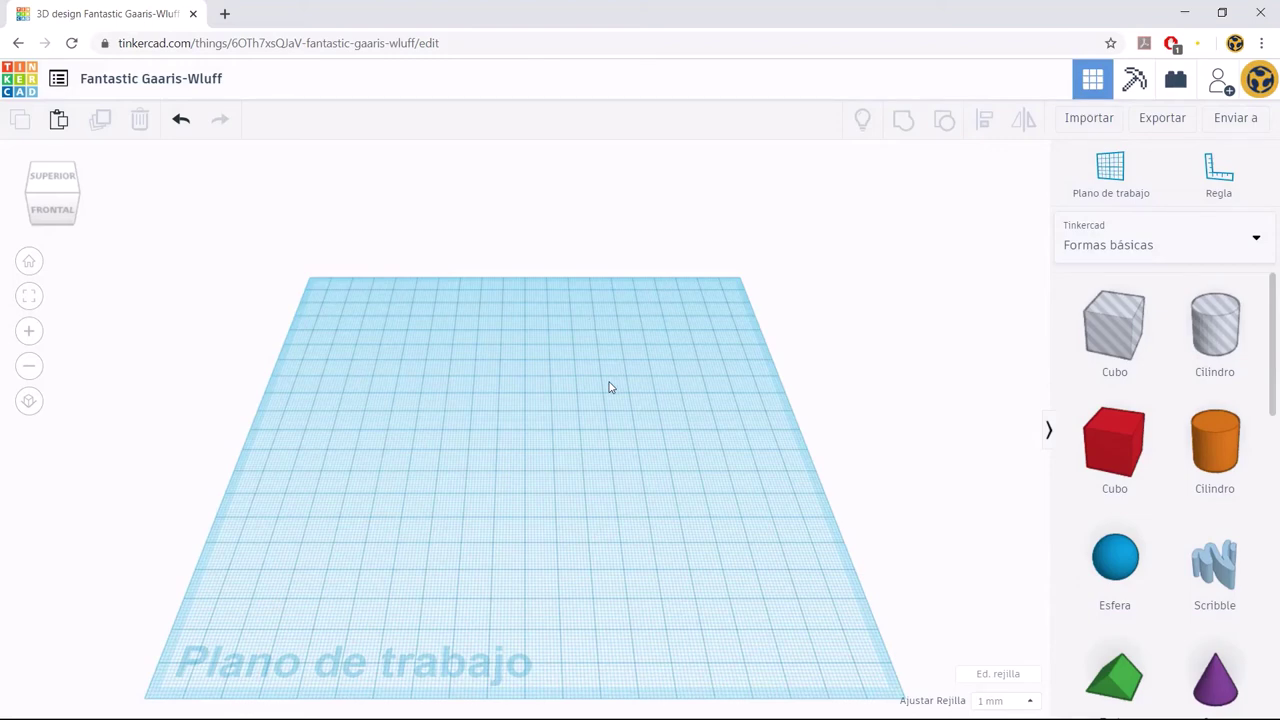
Drop a red cube near the workplane centre and glance at the Enviar sharing options.
{"action": "left_click_drag", "start_coordinate": [1114, 440], "coordinate": [514, 400]}
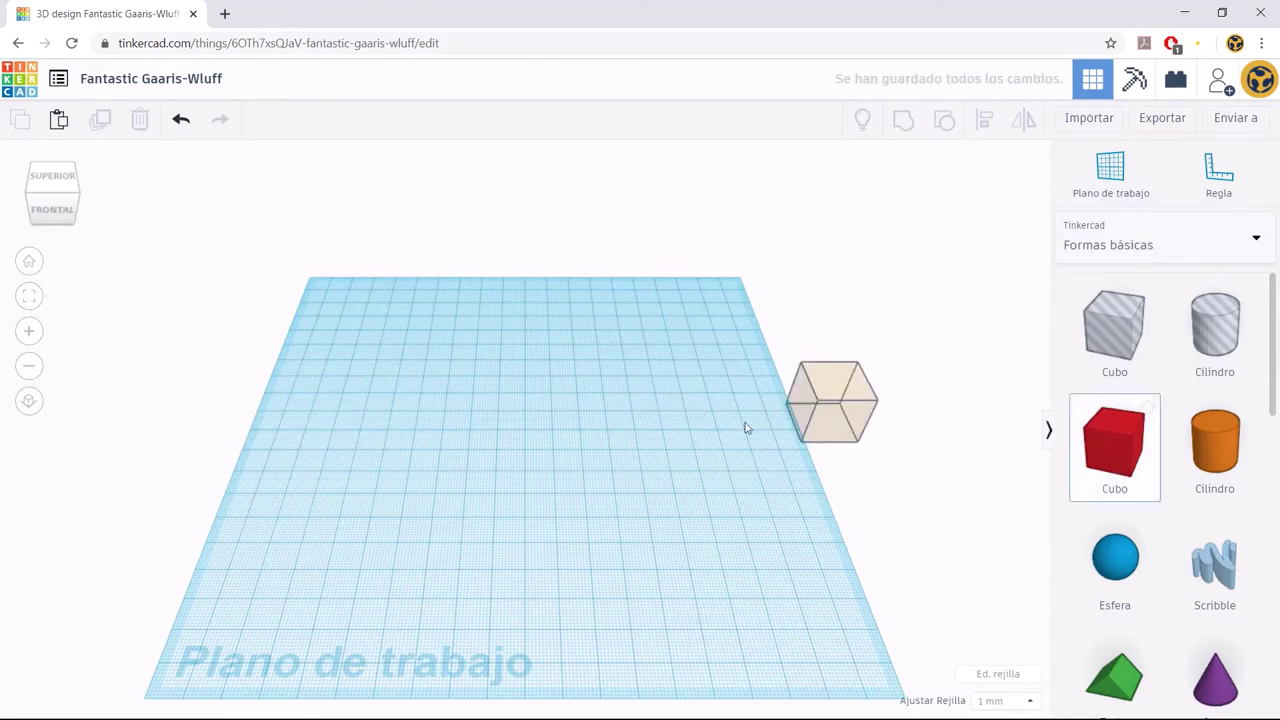
{"action": "left_click", "coordinate": [1230, 118]}
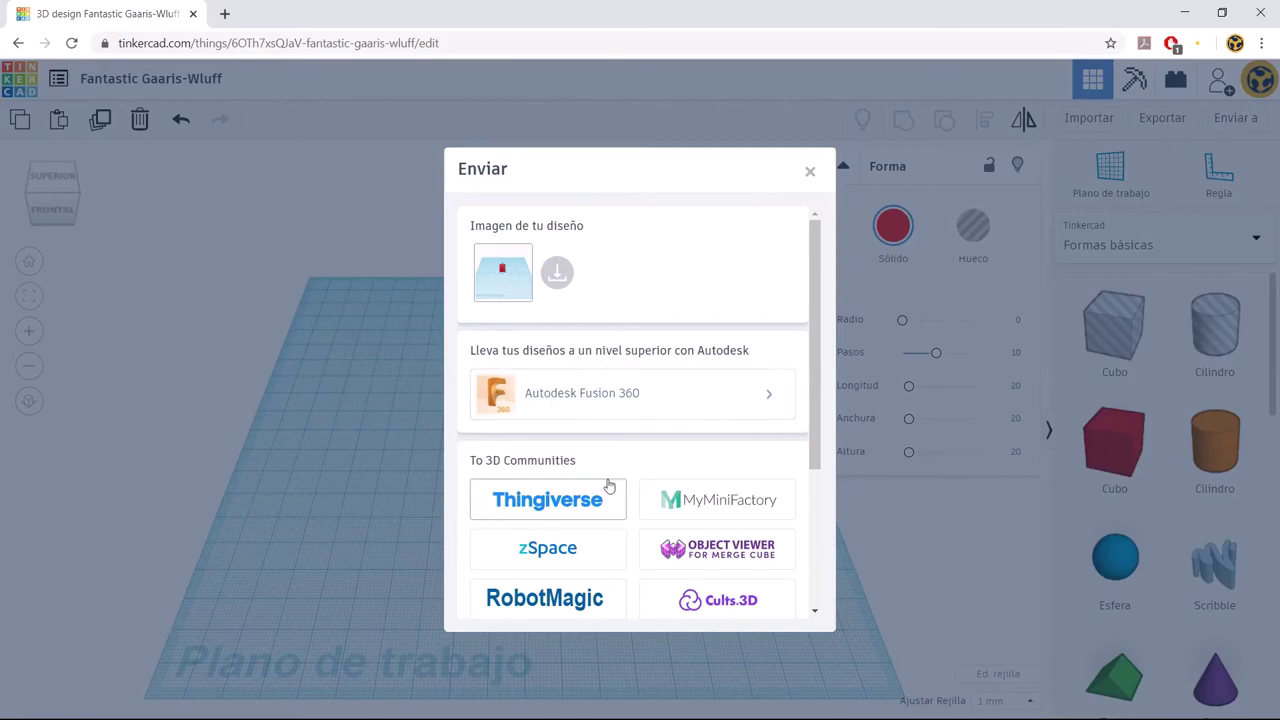
{"action": "scroll", "coordinate": [610, 485], "scroll_direction": "down", "scroll_amount": 2}
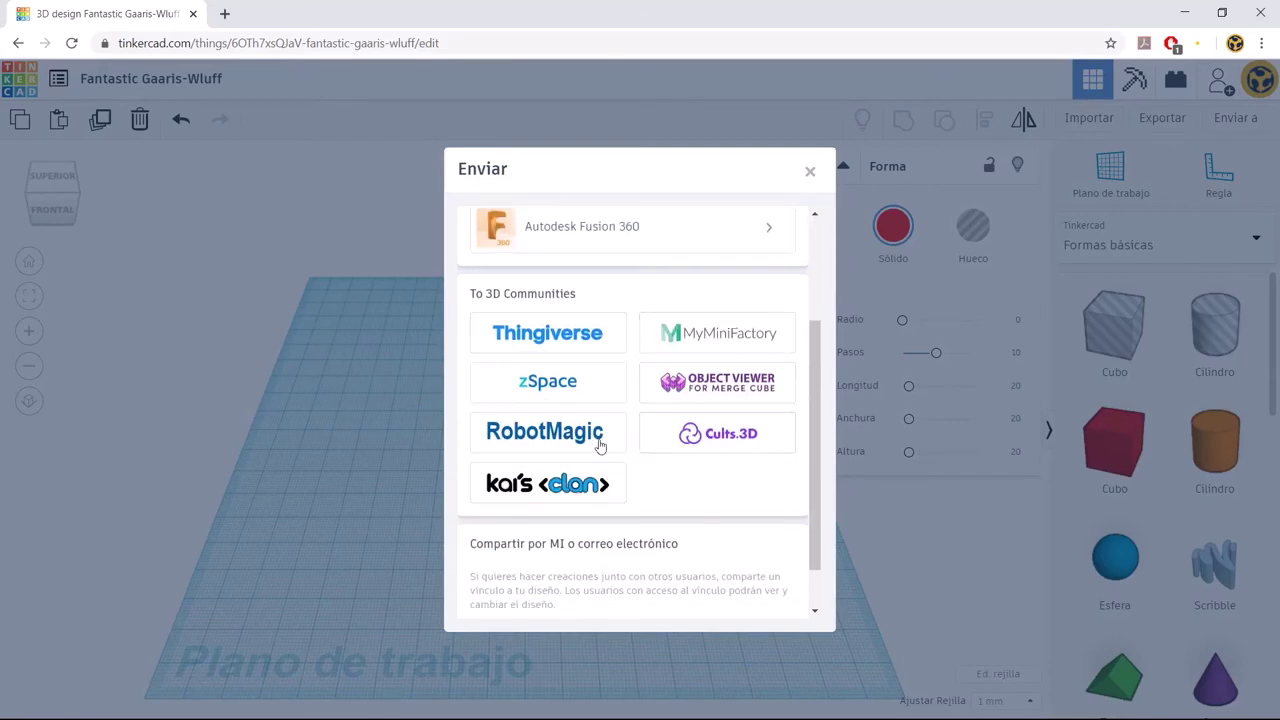
{"action": "left_click", "coordinate": [810, 175]}
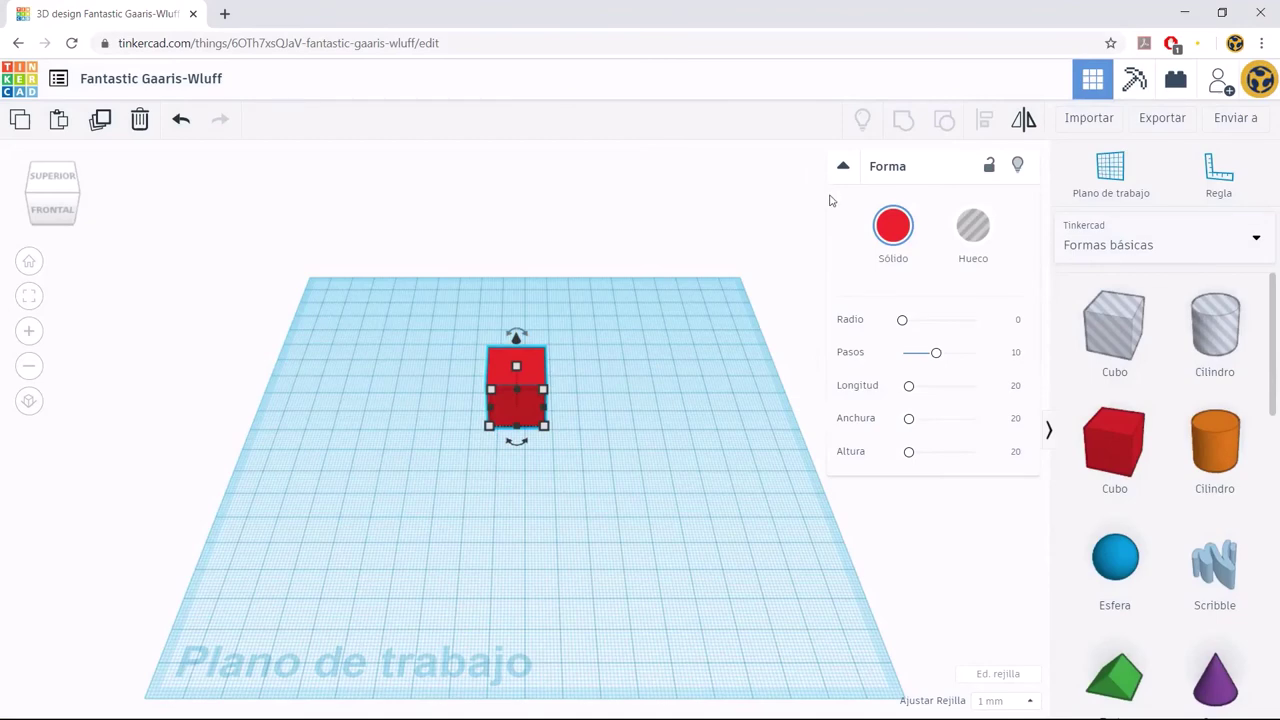
Add an orange cylinder and a blue sphere to the workplane.
{"action": "left_click", "coordinate": [829, 200]}
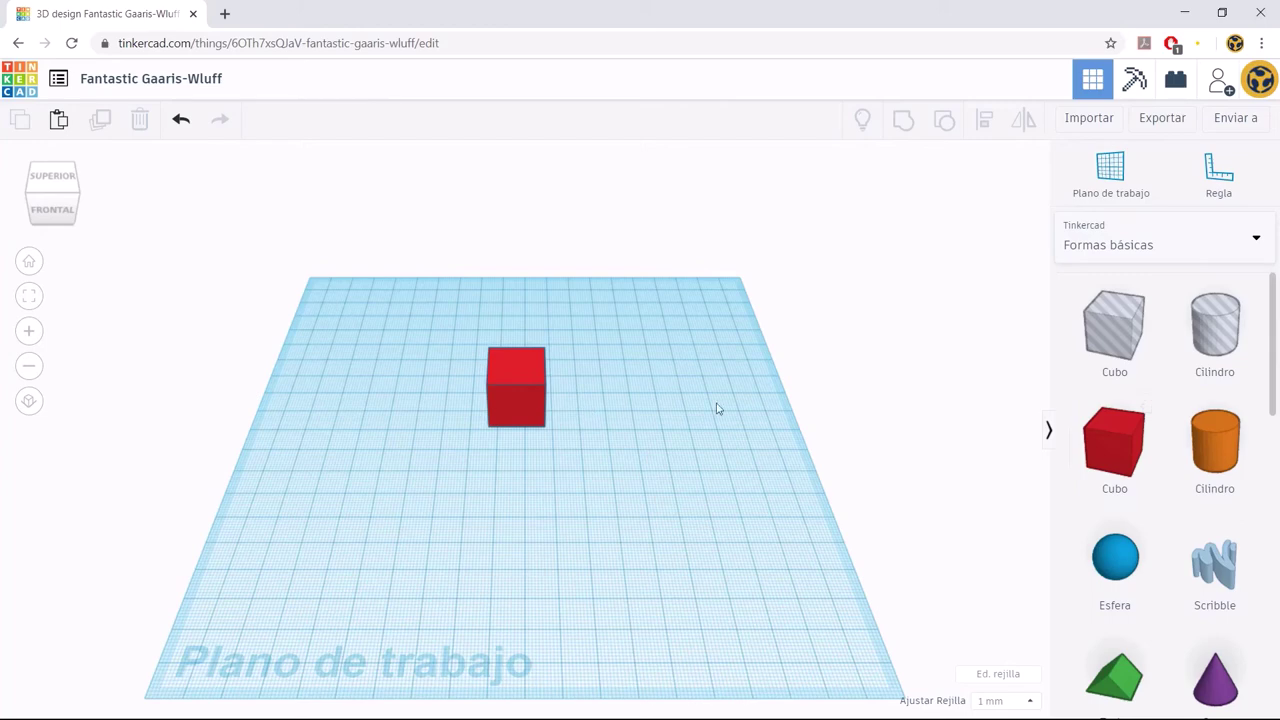
{"action": "left_click_drag", "start_coordinate": [1200, 450], "coordinate": [677, 377]}
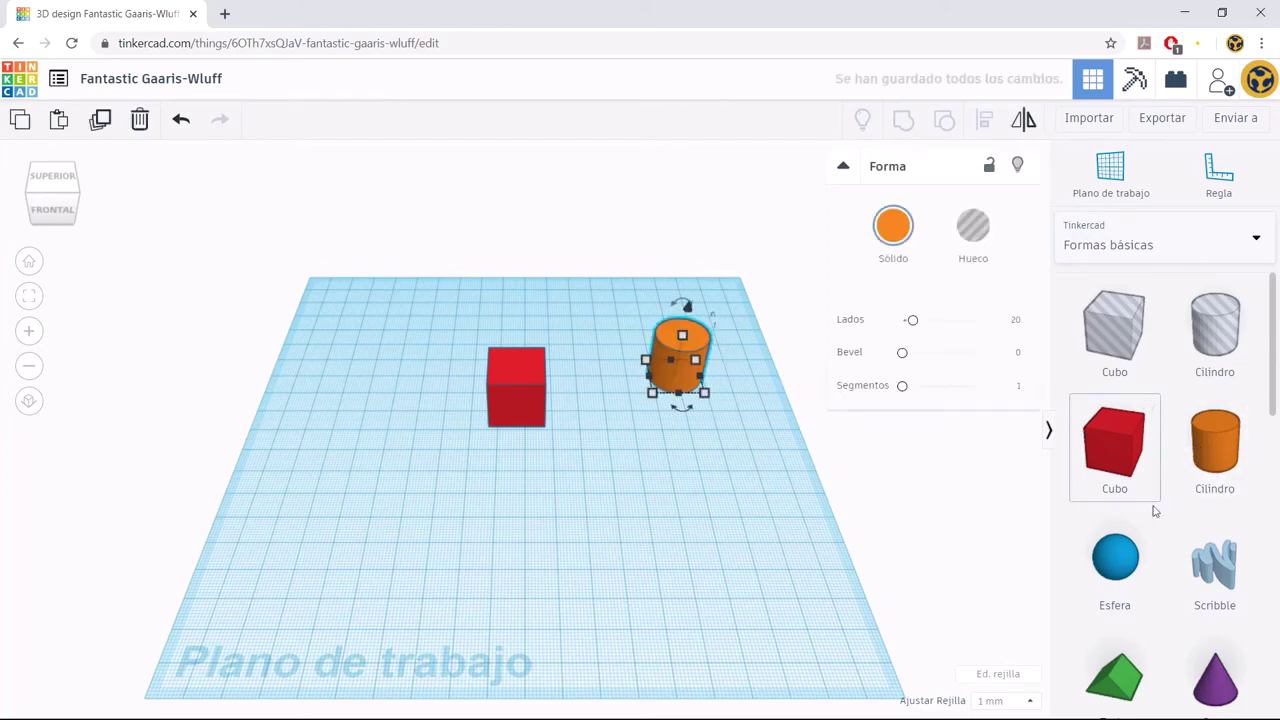
{"action": "left_click", "coordinate": [683, 478]}
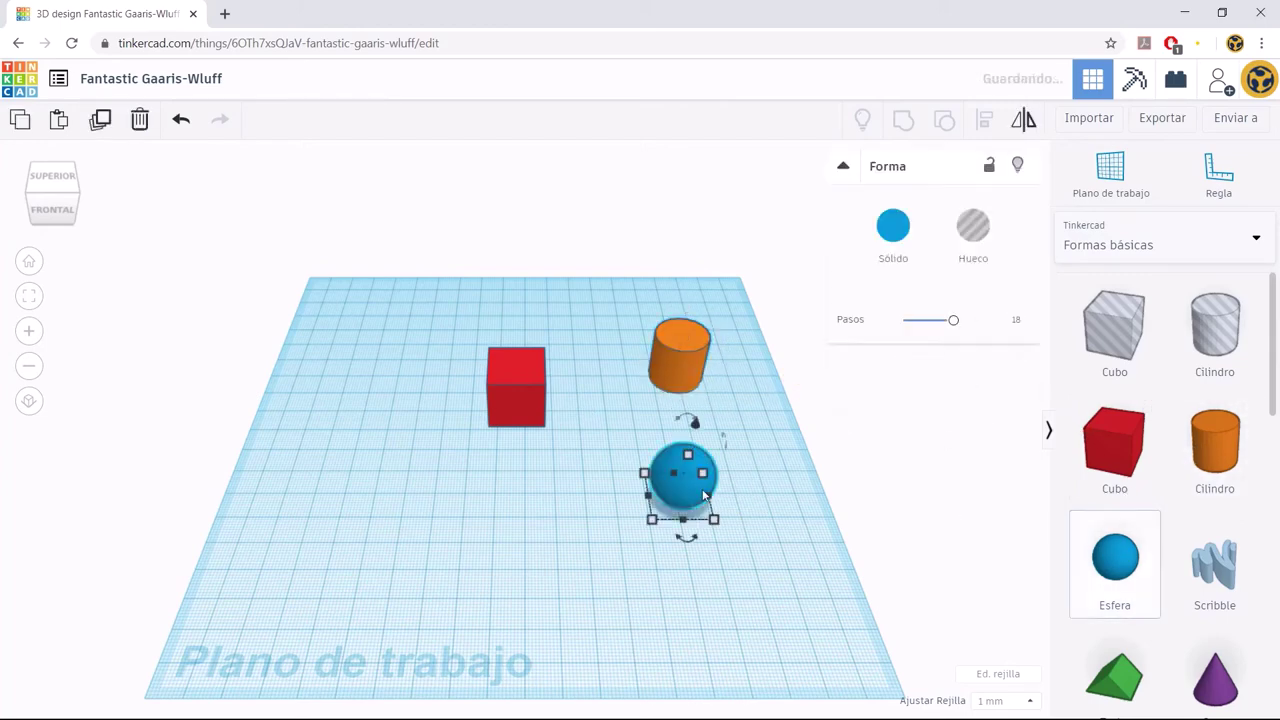
{"action": "left_click", "coordinate": [643, 414]}
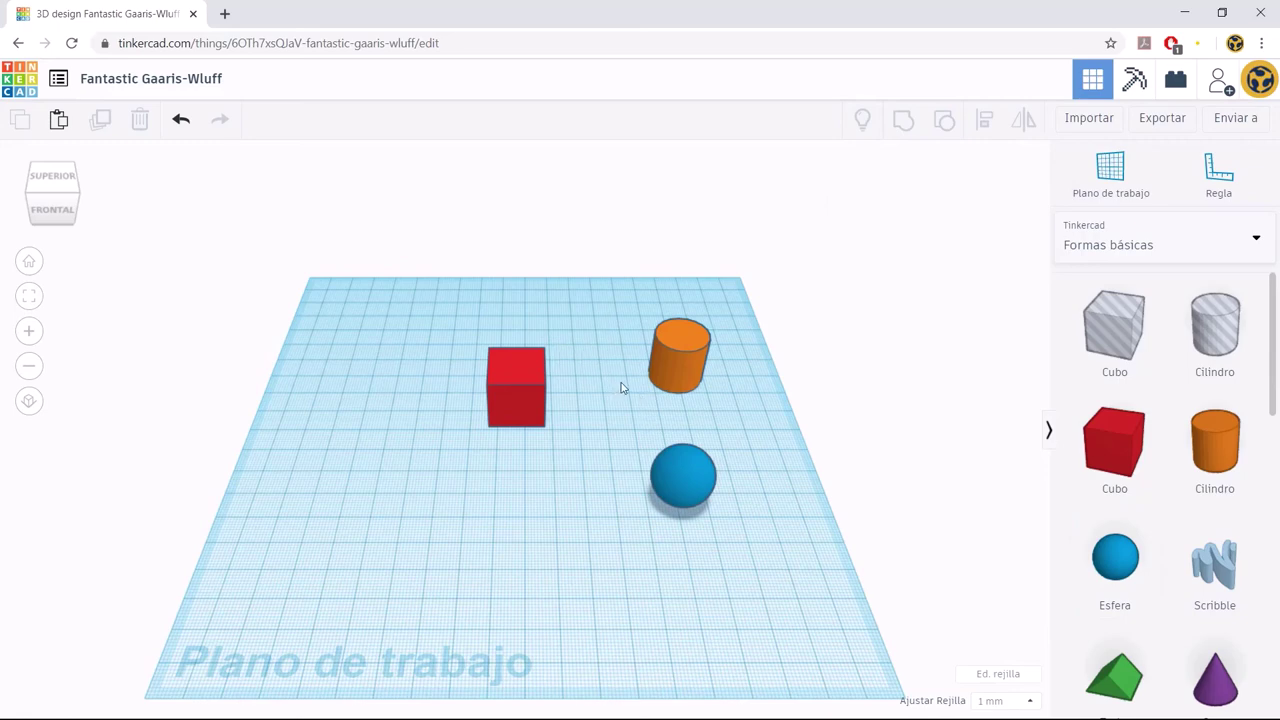
Raise and shift the orange cylinder toward the cube, then delete it.
{"action": "left_click", "coordinate": [656, 368]}
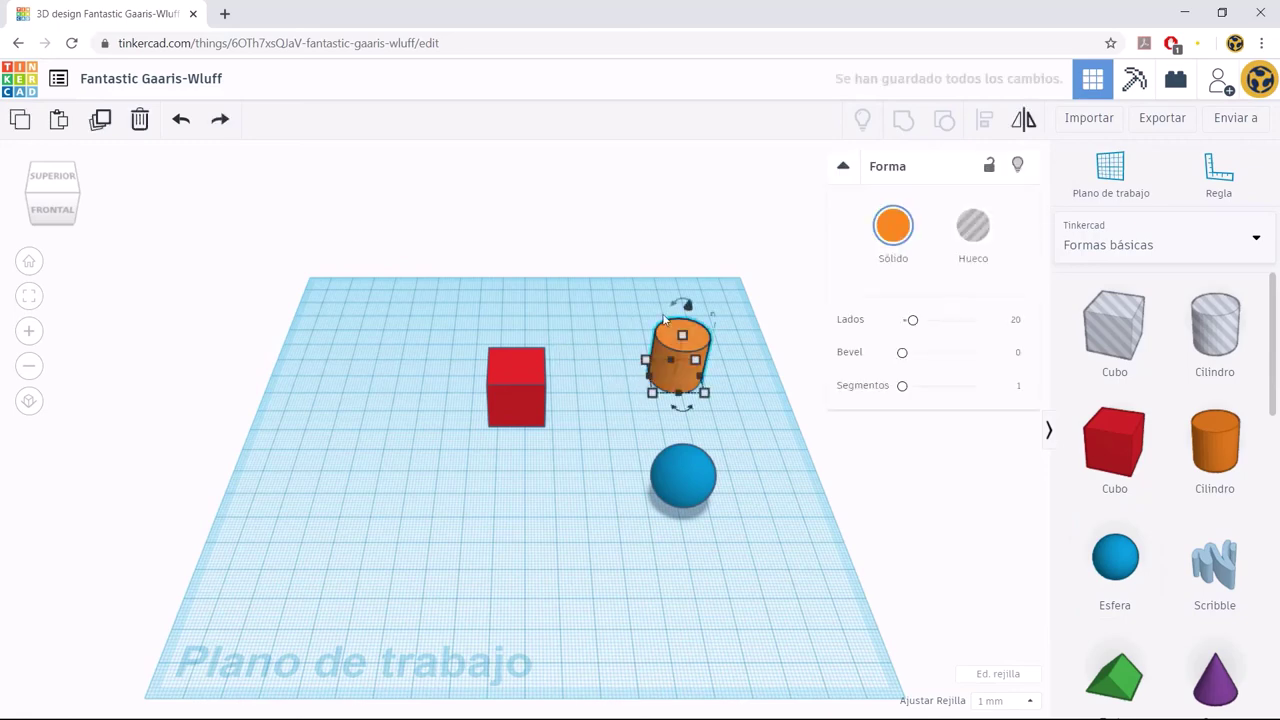
{"action": "left_click_drag", "start_coordinate": [686, 304], "coordinate": [692, 282]}
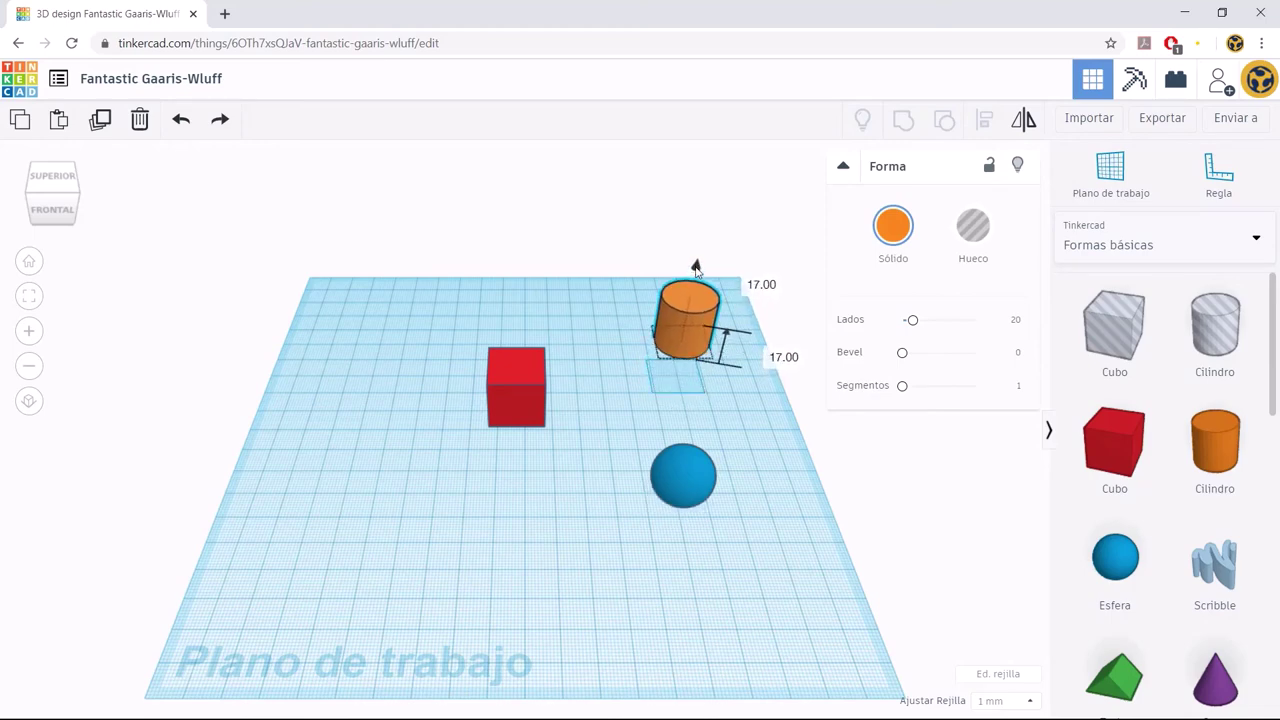
{"action": "mouse_move", "coordinate": [673, 340]}
{"action": "left_mouse_down"}
{"action": "mouse_move", "coordinate": [512, 349]}
{"action": "mouse_move", "coordinate": [624, 339]}
{"action": "left_mouse_up"}
{"action": "left_click", "coordinate": [651, 323]}
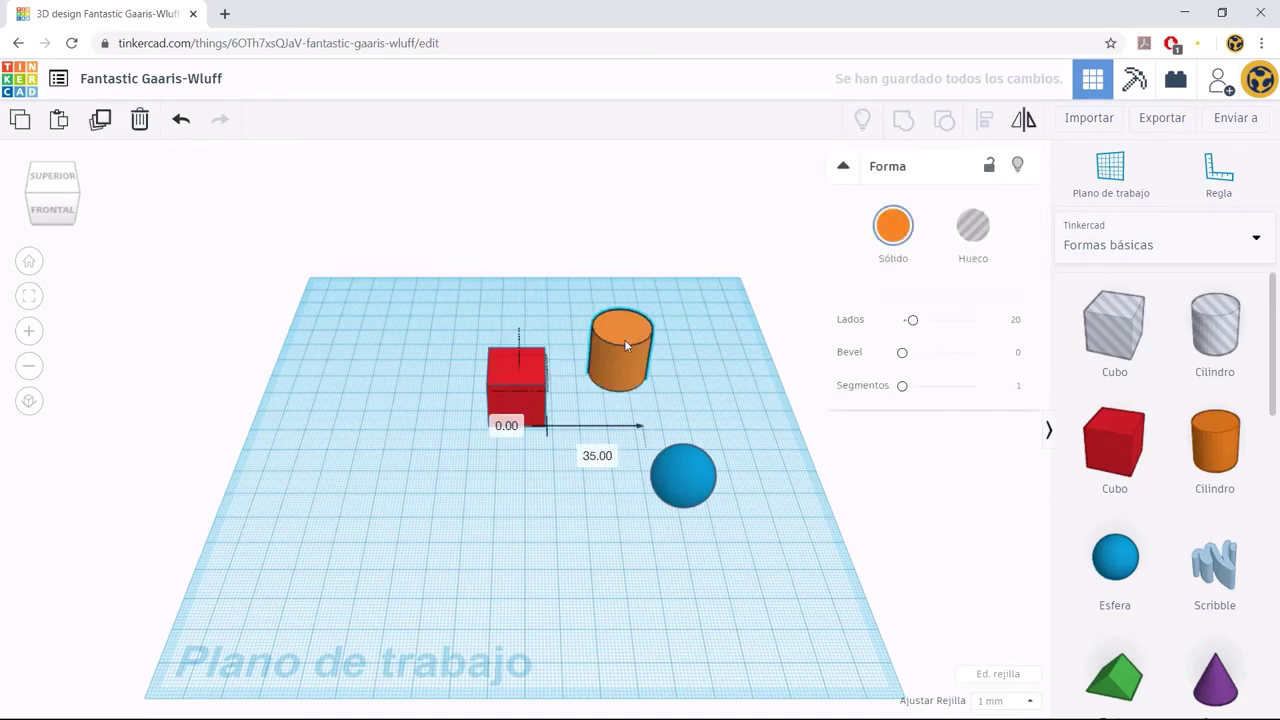
{"action": "key", "text": "Delete"}
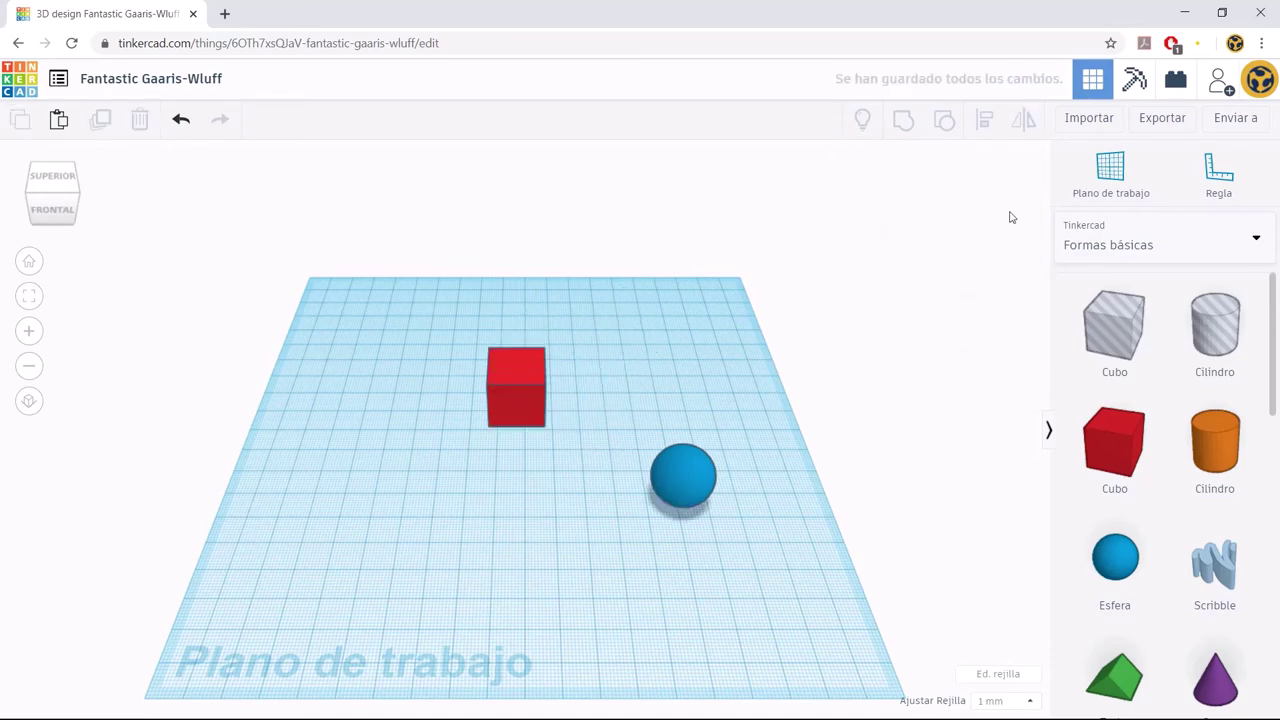
Set a workplane on the red cube's top face and place a purple cone on it.
{"action": "left_click", "coordinate": [1100, 180]}
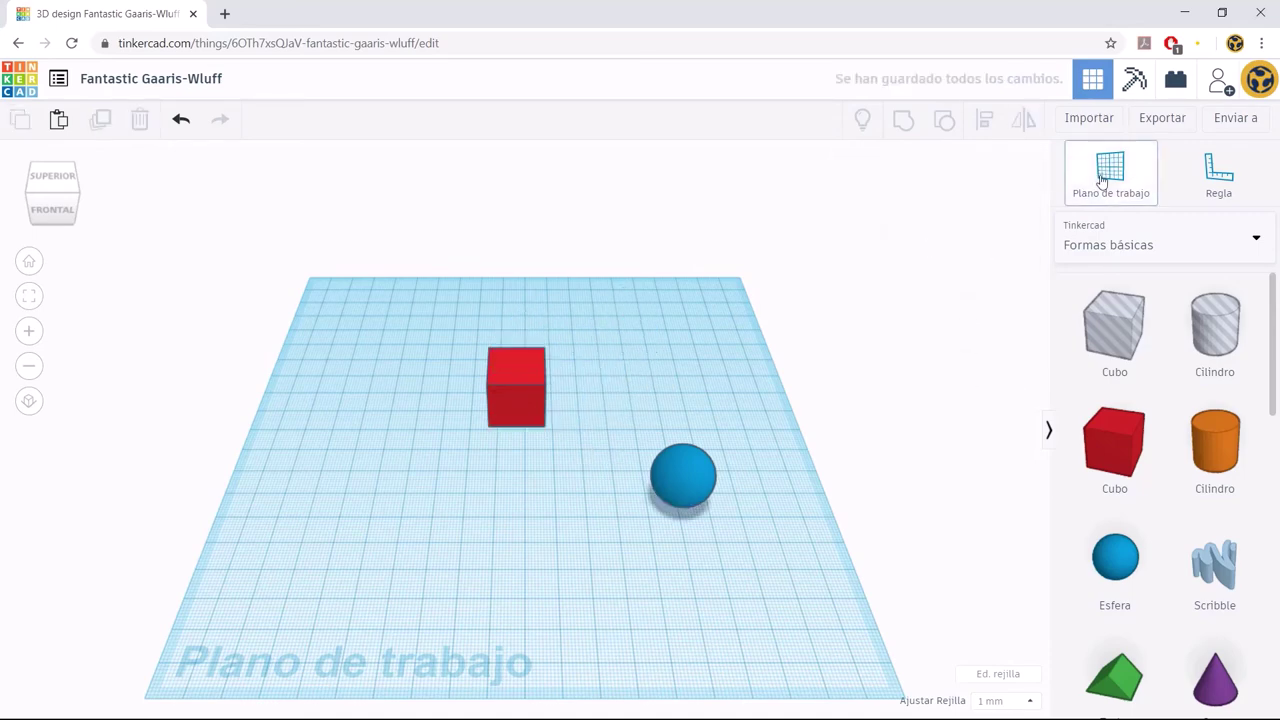
{"action": "left_click", "coordinate": [516, 368]}
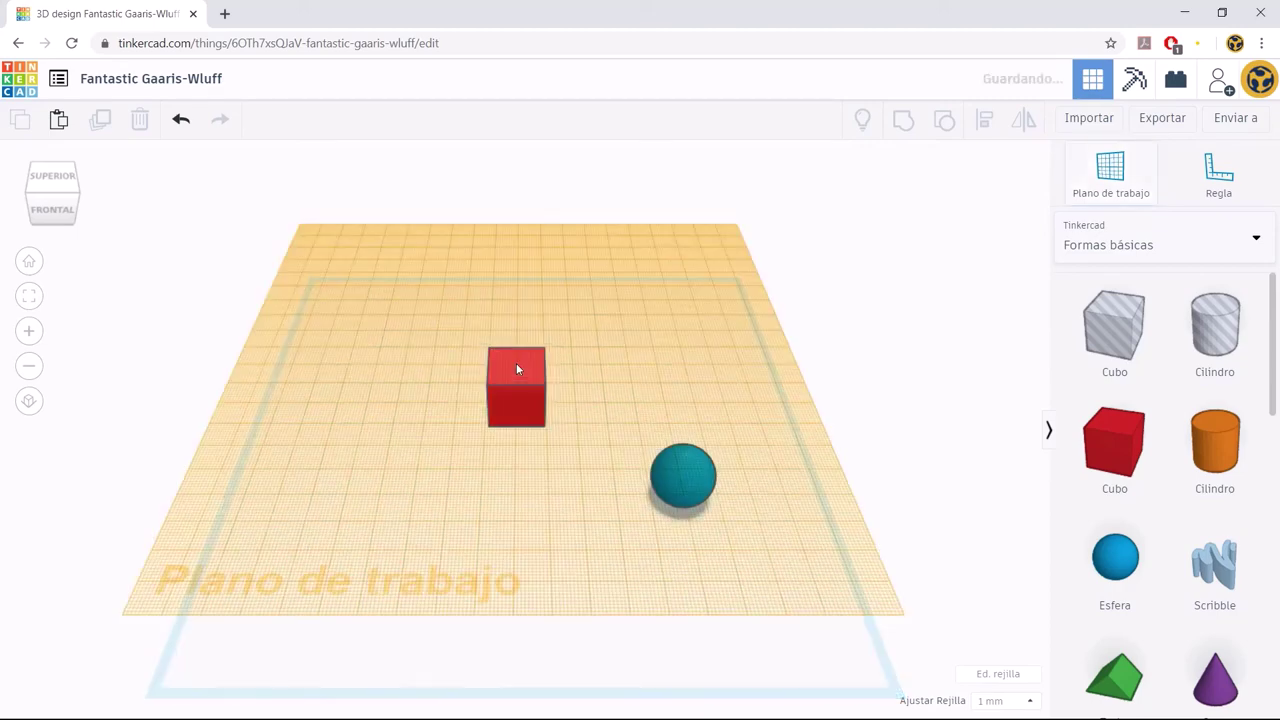
{"action": "left_click", "coordinate": [1214, 675]}
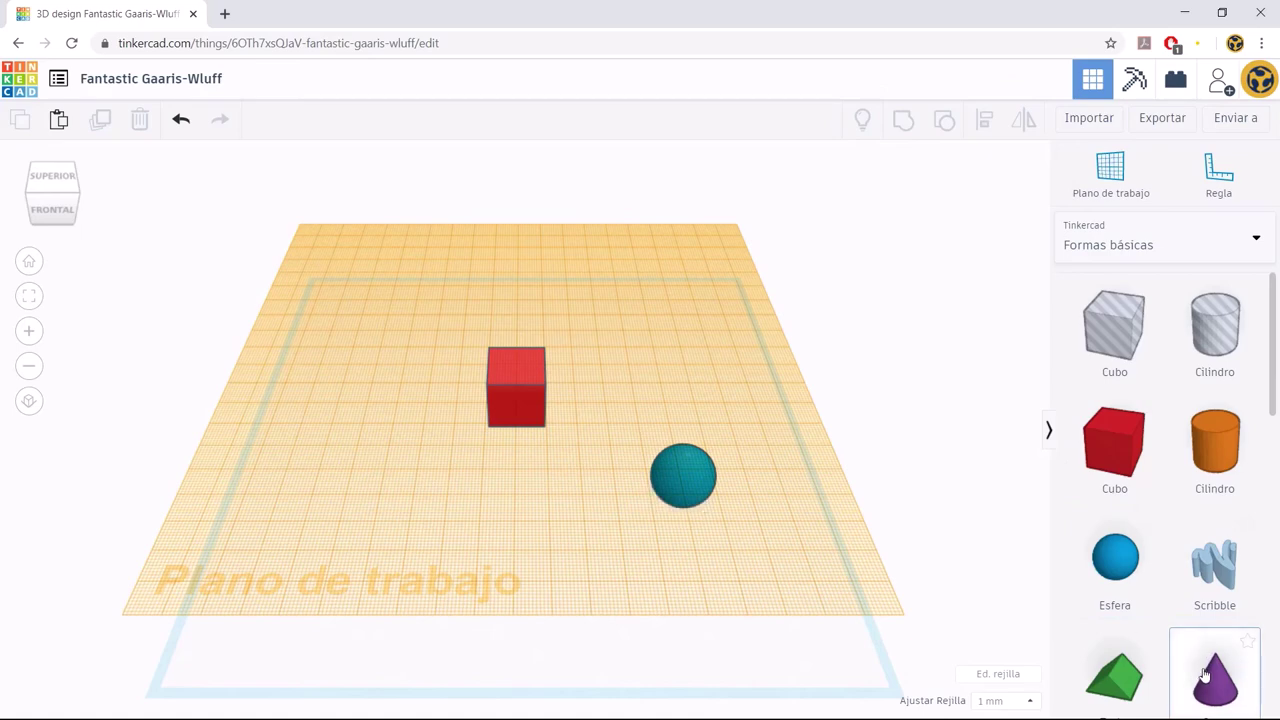
{"action": "left_click", "coordinate": [518, 370]}
Reset the workplane back to the default ground grid.
{"action": "left_click", "coordinate": [691, 321]}
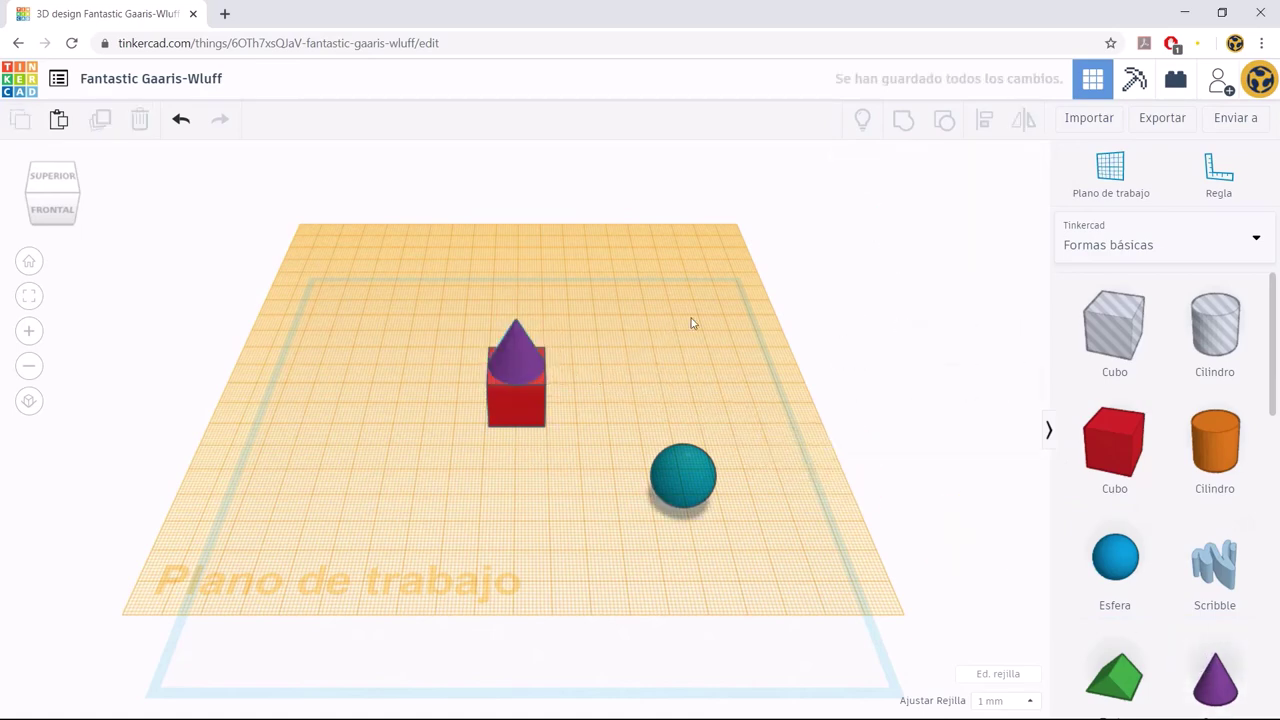
{"action": "left_click", "coordinate": [1074, 184]}
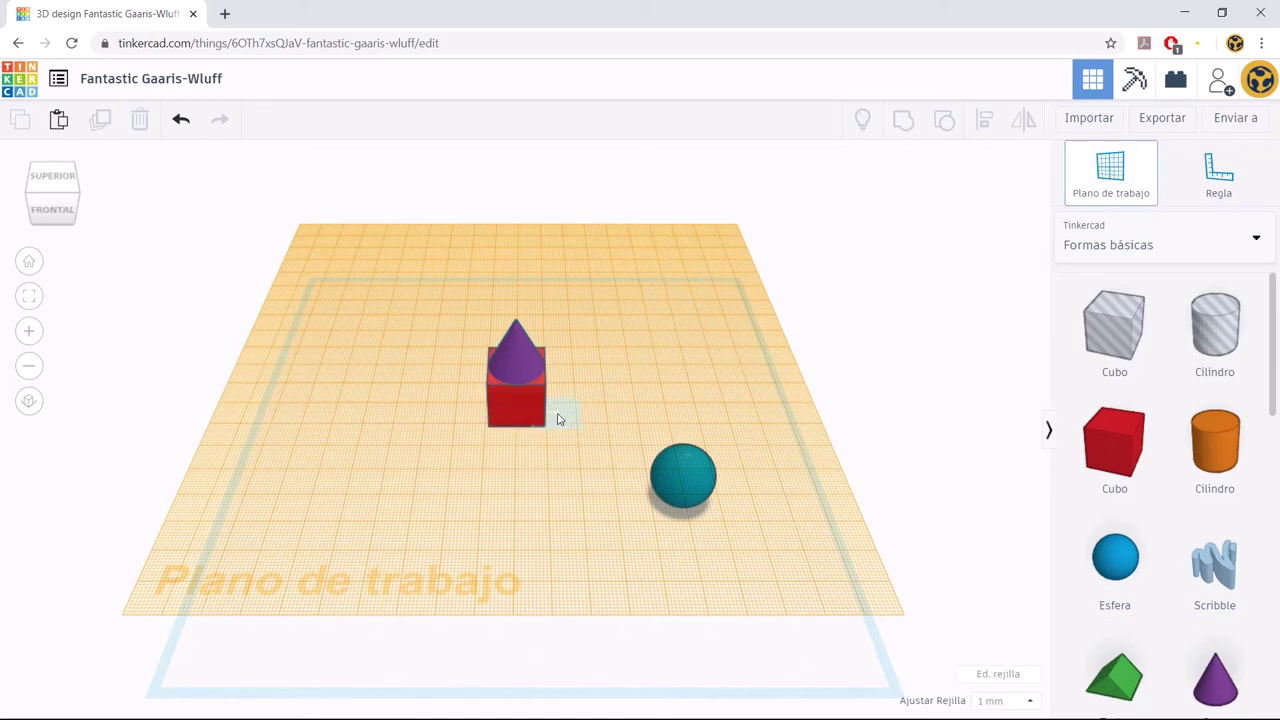
{"action": "left_click", "coordinate": [557, 413]}
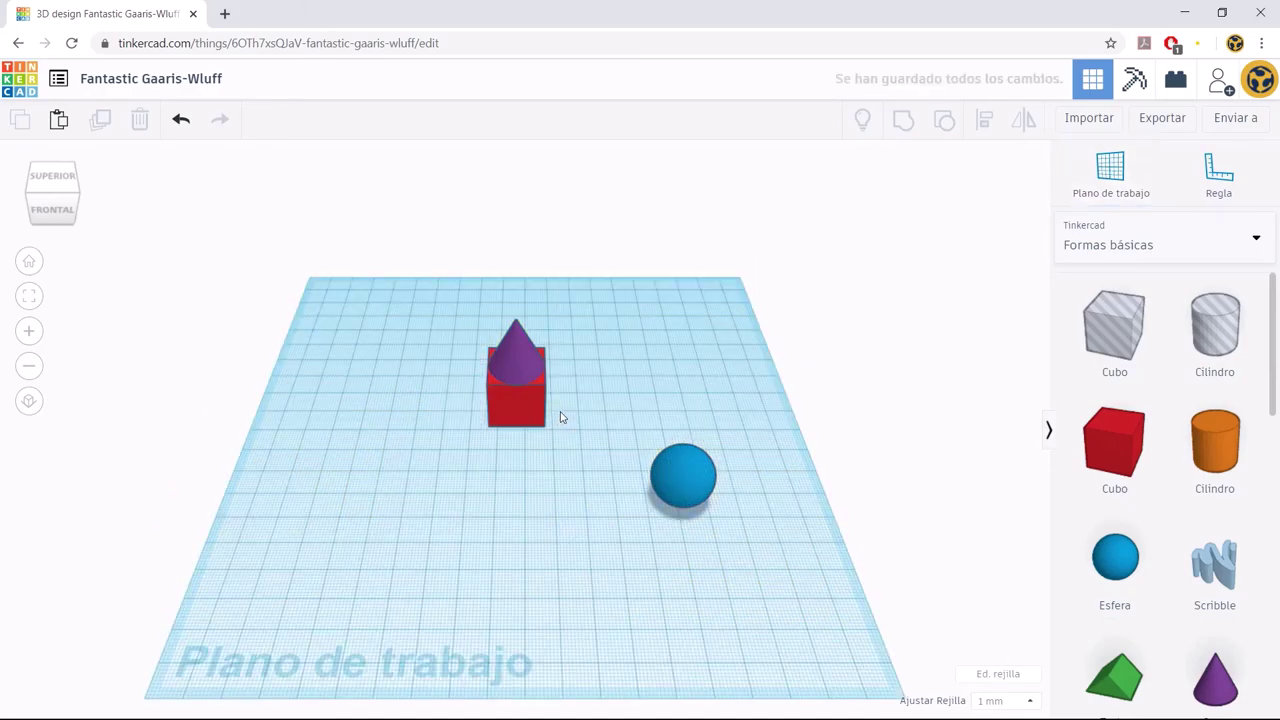
Place a ruler (Regla) on the grid's lower left.
{"action": "mouse_move", "coordinate": [675, 260]}
{"action": "right_mouse_down"}
{"action": "mouse_move", "coordinate": [600, 337]}
{"action": "mouse_move", "coordinate": [561, 322]}
{"action": "right_mouse_up"}
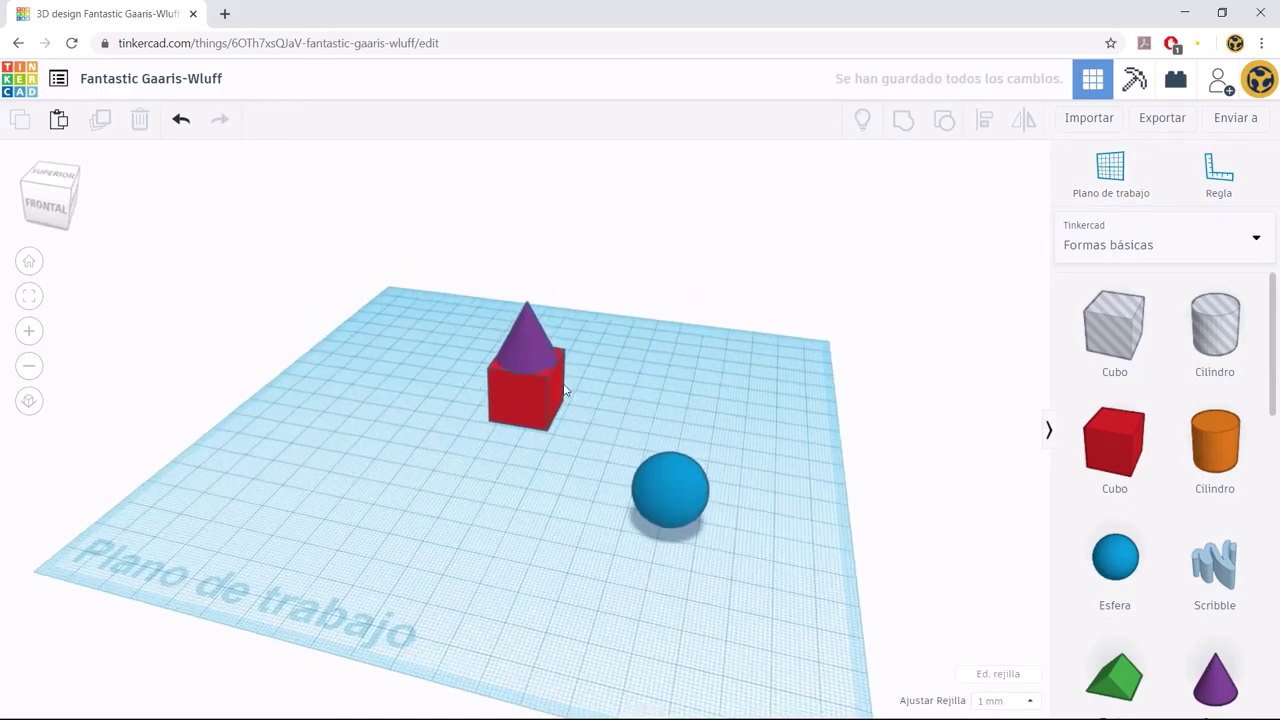
{"action": "scroll", "coordinate": [561, 322], "scroll_direction": "up", "scroll_amount": 3}
{"action": "right_click_drag", "start_coordinate": [714, 300], "coordinate": [951, 217]}
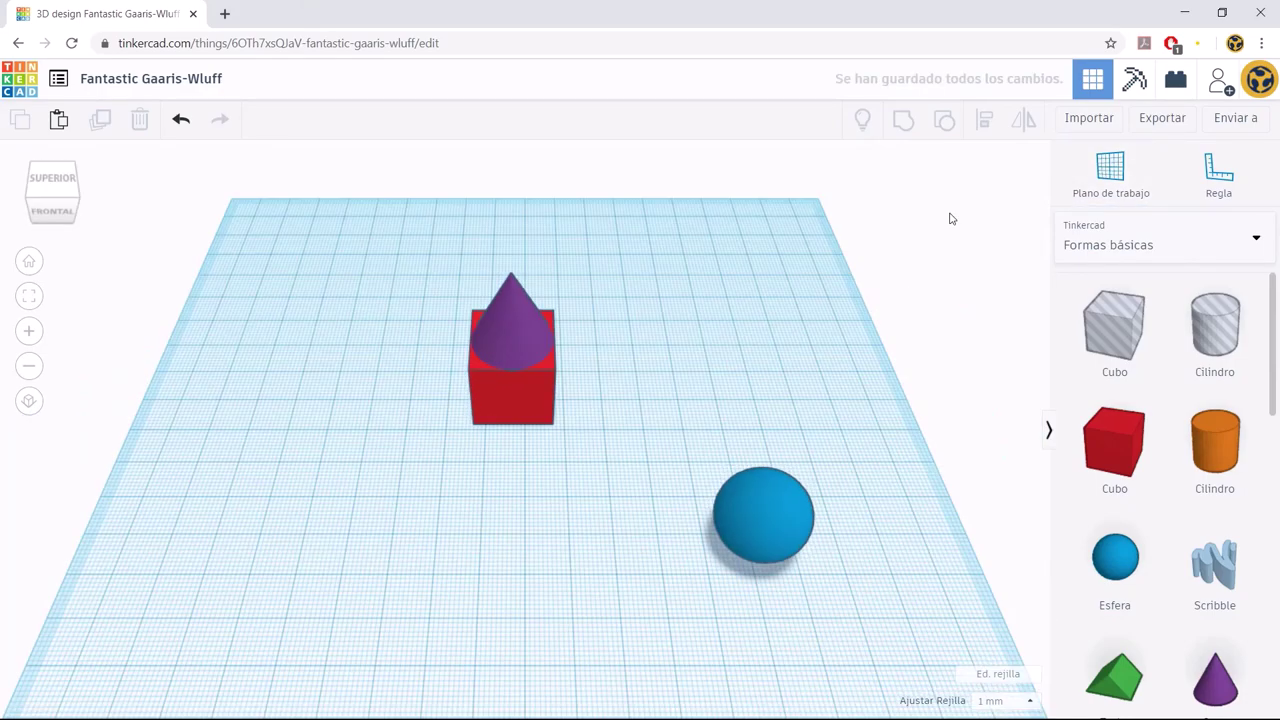
{"action": "left_click", "coordinate": [1218, 172]}
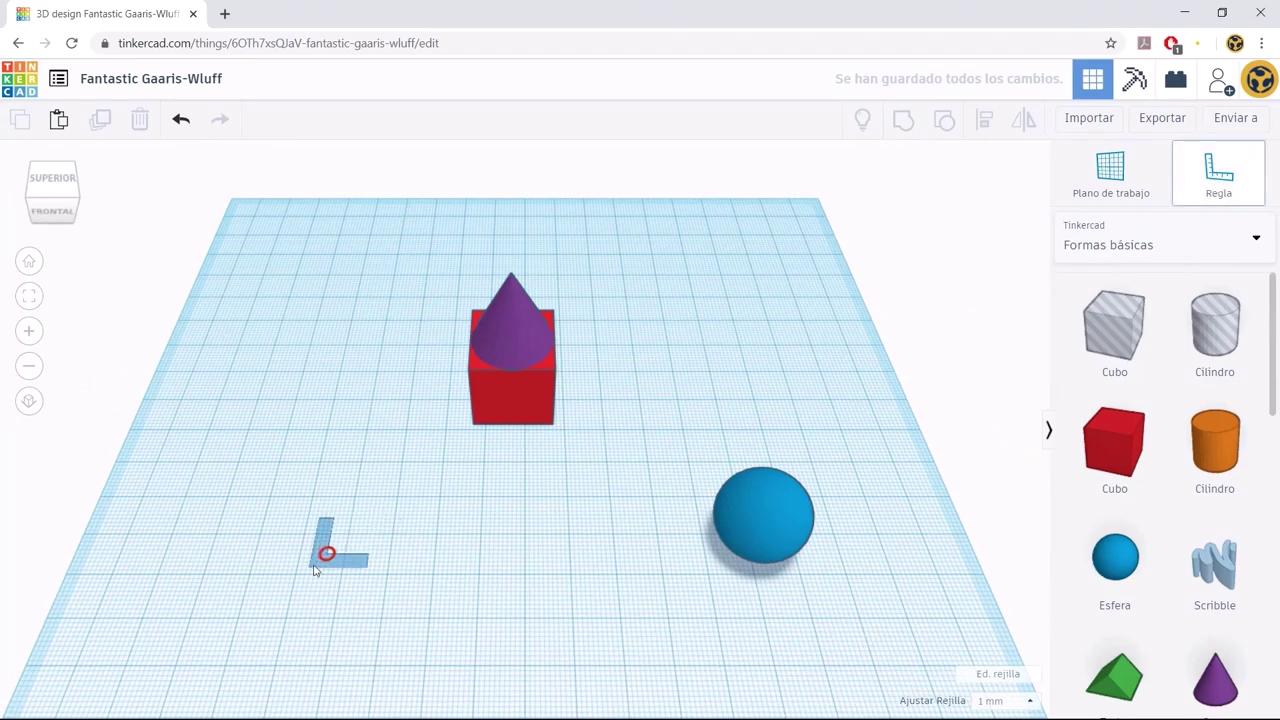
{"action": "left_click", "coordinate": [285, 582]}
Select the cube and cone to read distances and reposition the ruler origin.
{"action": "left_click", "coordinate": [502, 407]}
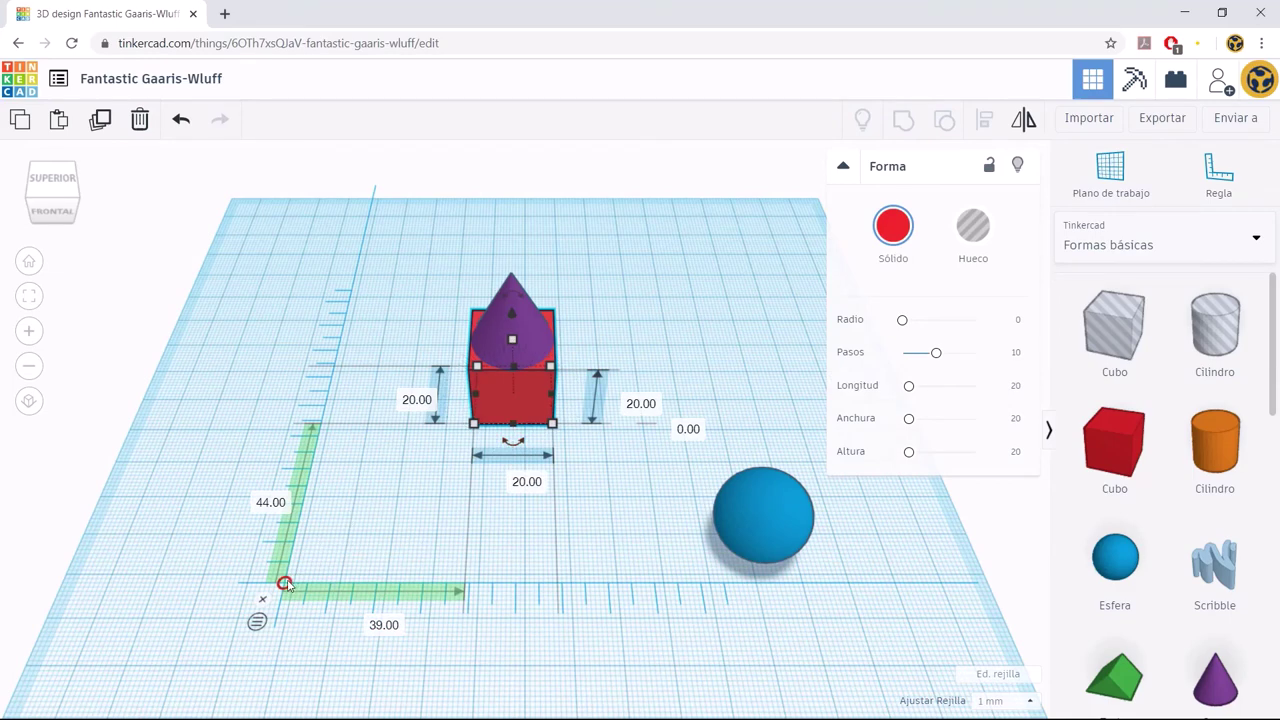
{"action": "left_click_drag", "start_coordinate": [285, 582], "coordinate": [365, 516]}
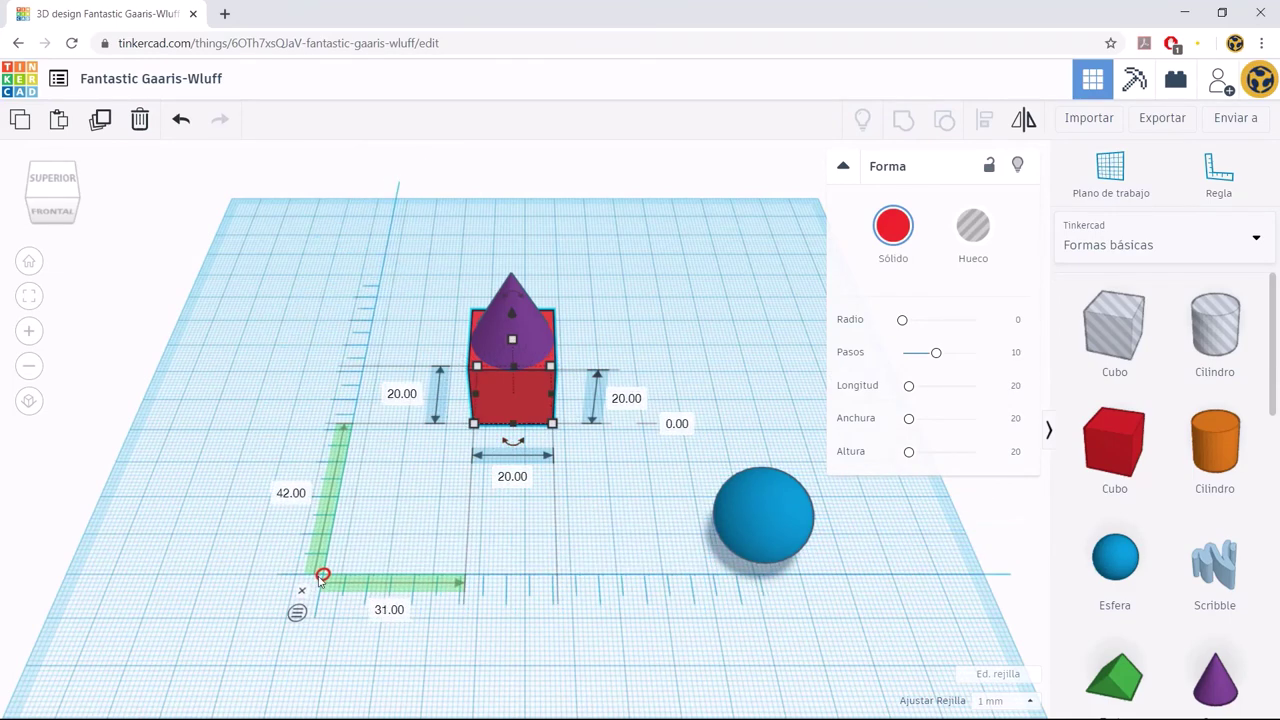
{"action": "left_click_drag", "start_coordinate": [367, 526], "coordinate": [284, 508]}
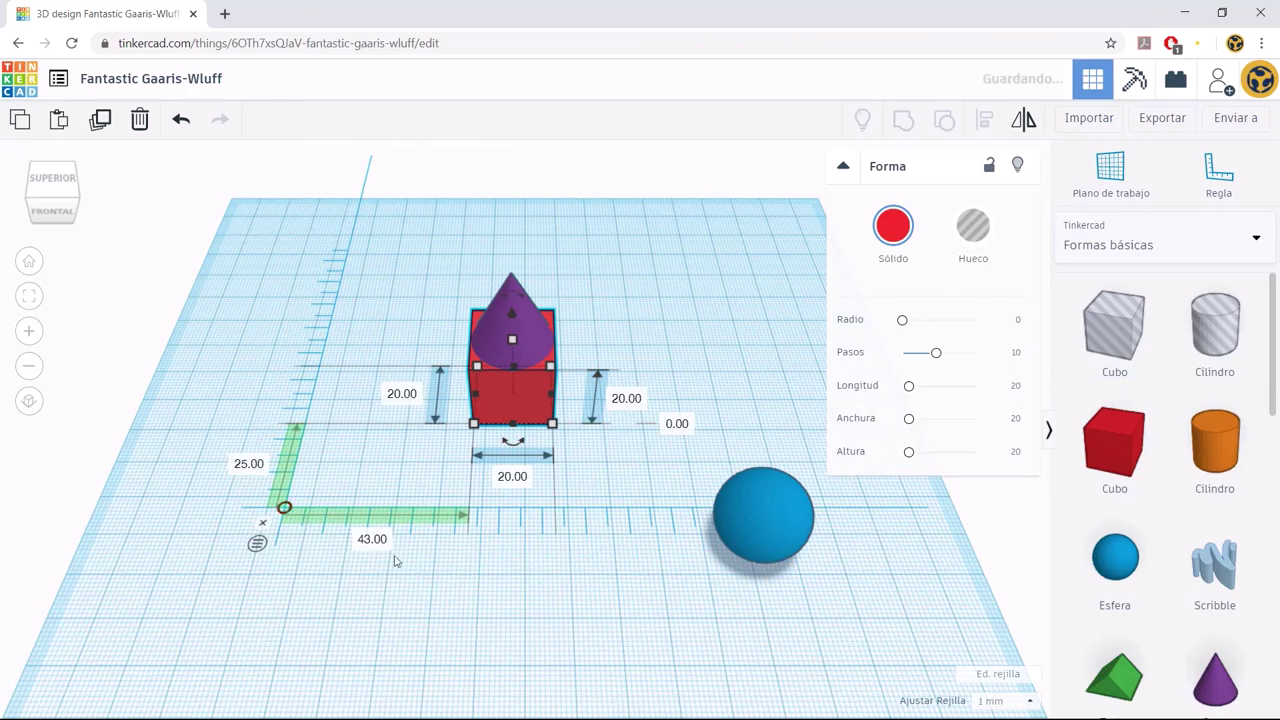
{"action": "left_click", "coordinate": [488, 588]}
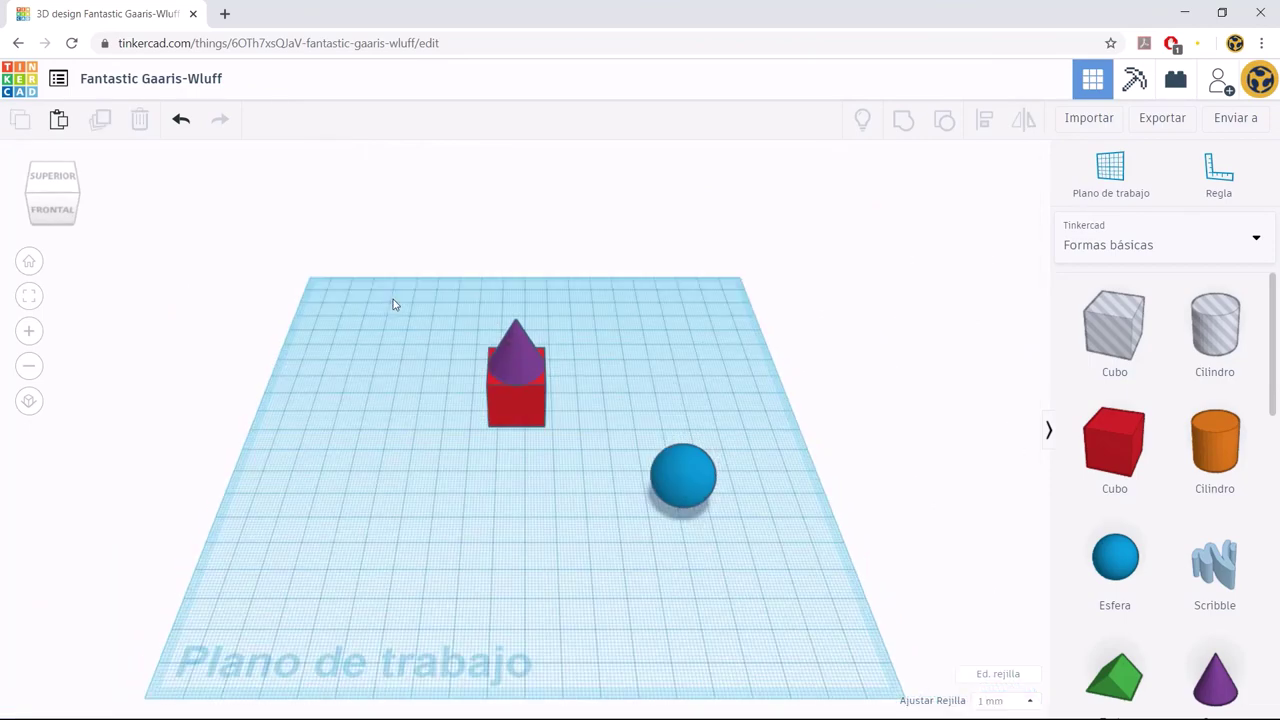
{"action": "left_click_drag", "start_coordinate": [393, 299], "coordinate": [760, 532]}
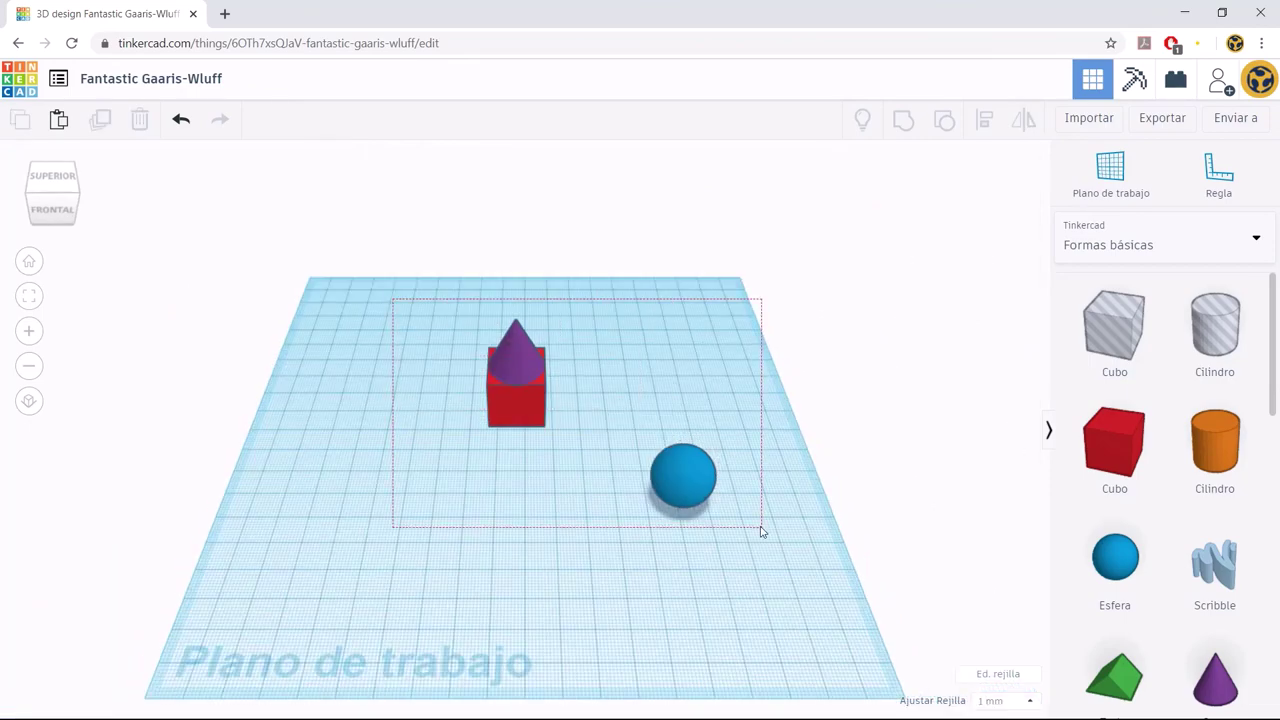
{"action": "left_click", "coordinate": [600, 541]}
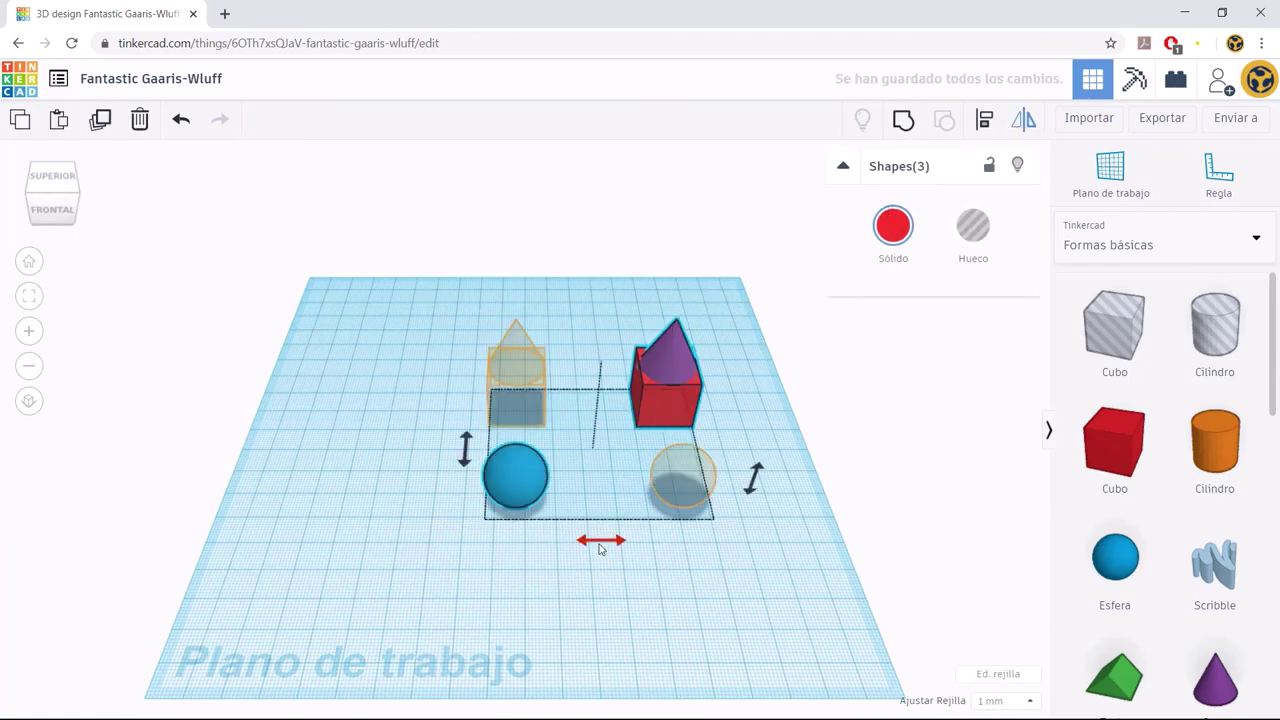
{"action": "left_click", "coordinate": [600, 541]}
{"action": "left_click", "coordinate": [465, 450]}
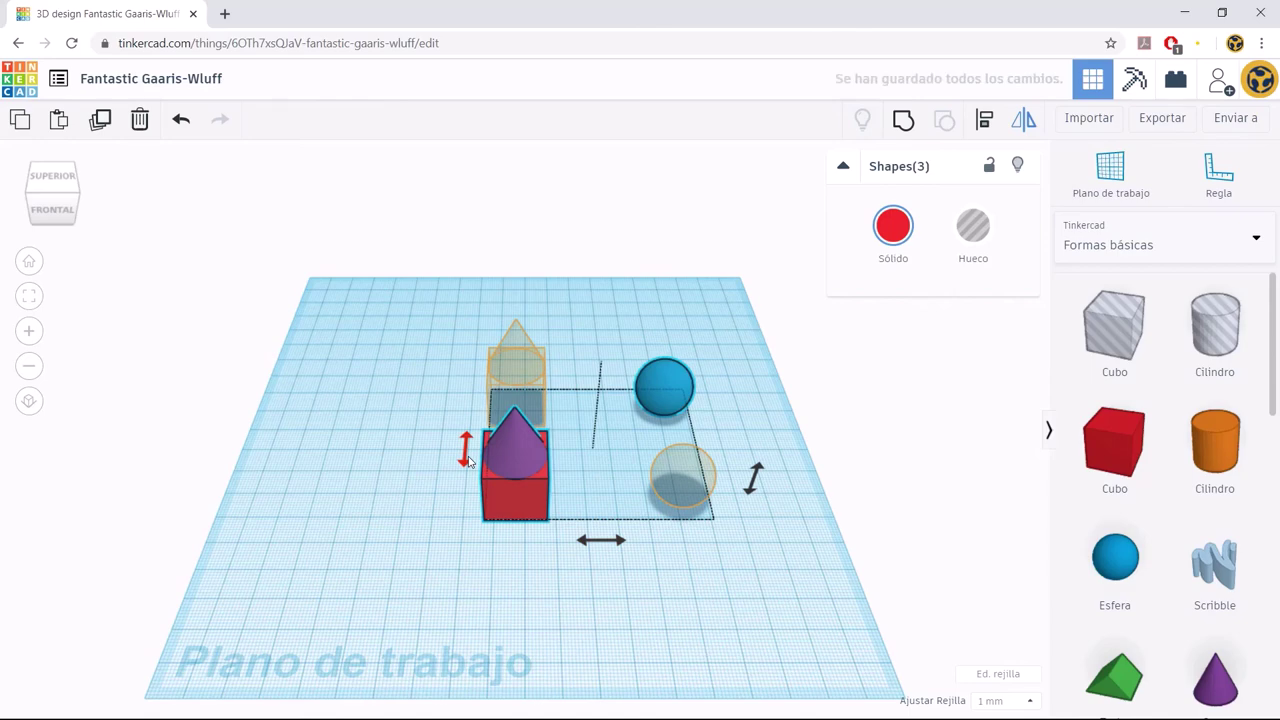
{"action": "left_click", "coordinate": [466, 452]}
{"action": "left_click", "coordinate": [753, 480]}
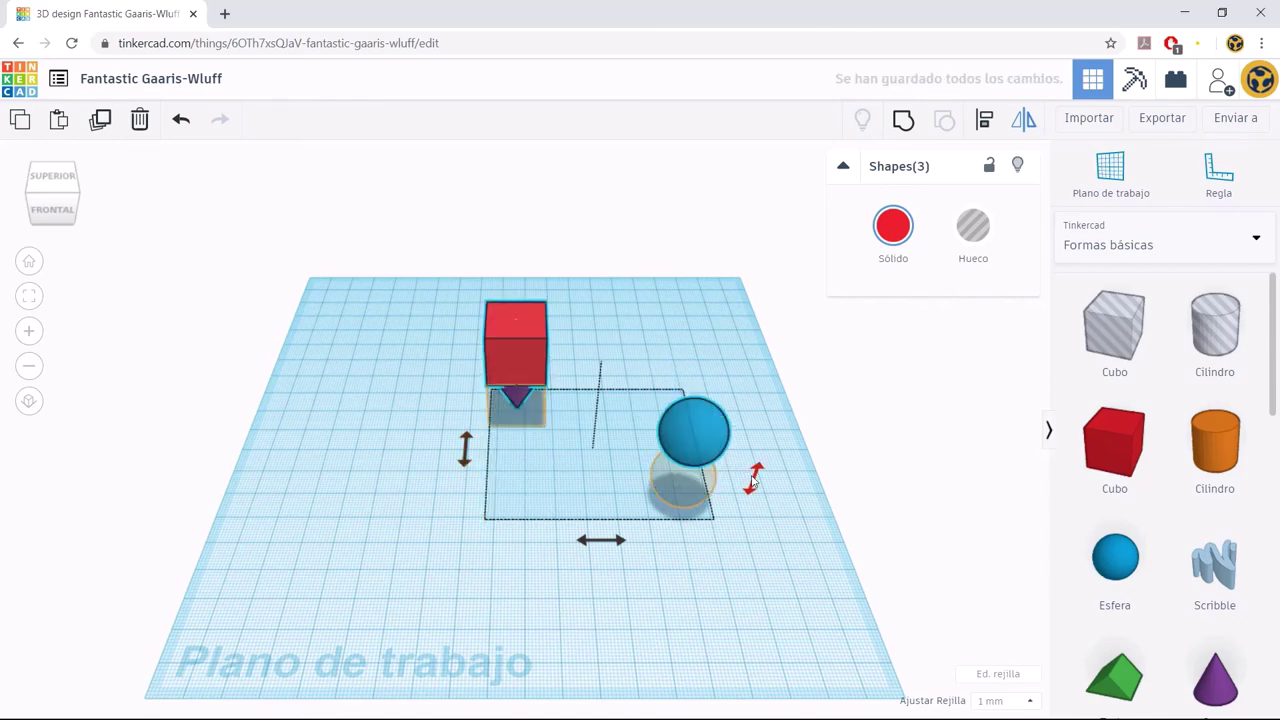
{"action": "left_click", "coordinate": [753, 480]}
{"action": "left_click", "coordinate": [365, 450]}
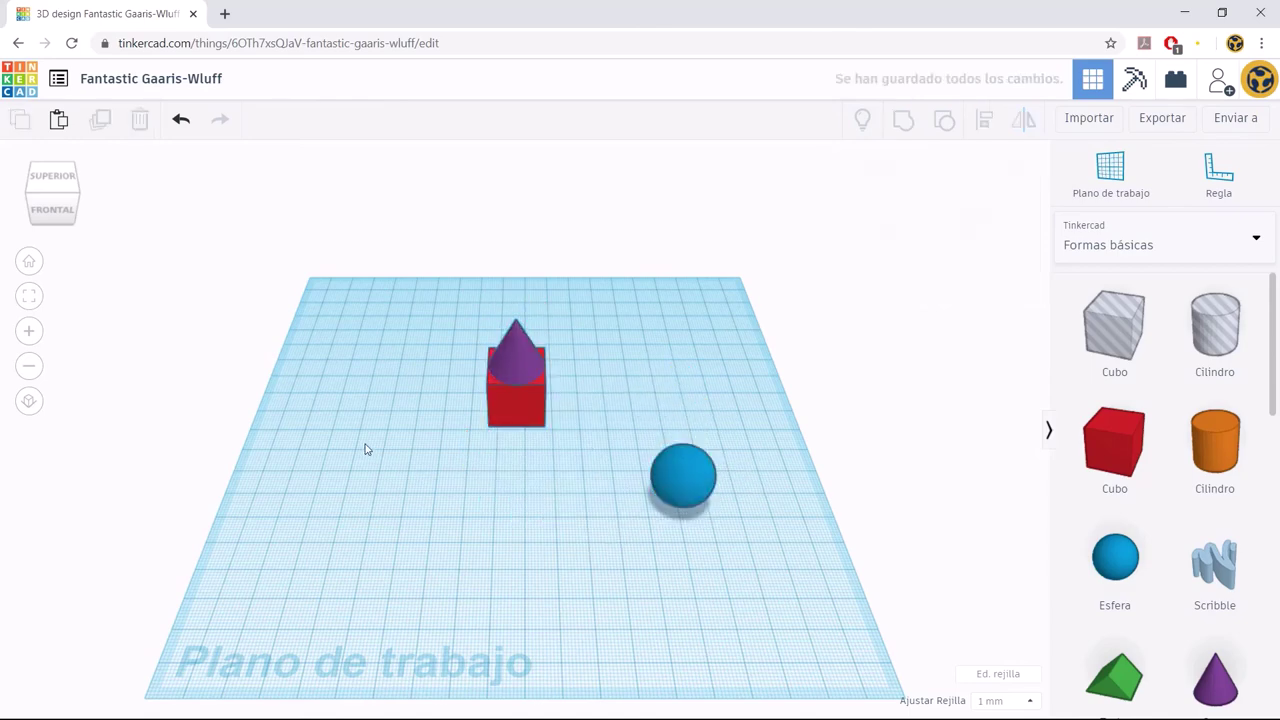
{"action": "left_click", "coordinate": [996, 673]}
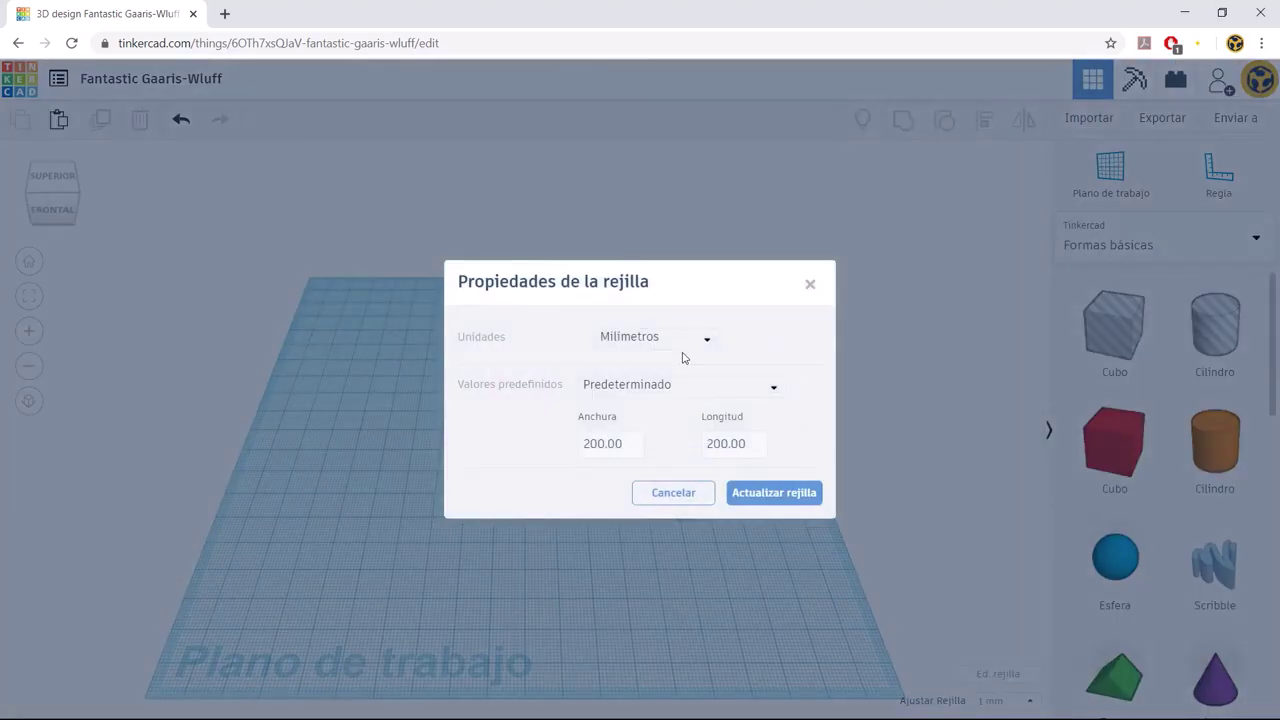
{"action": "left_click", "coordinate": [643, 337]}
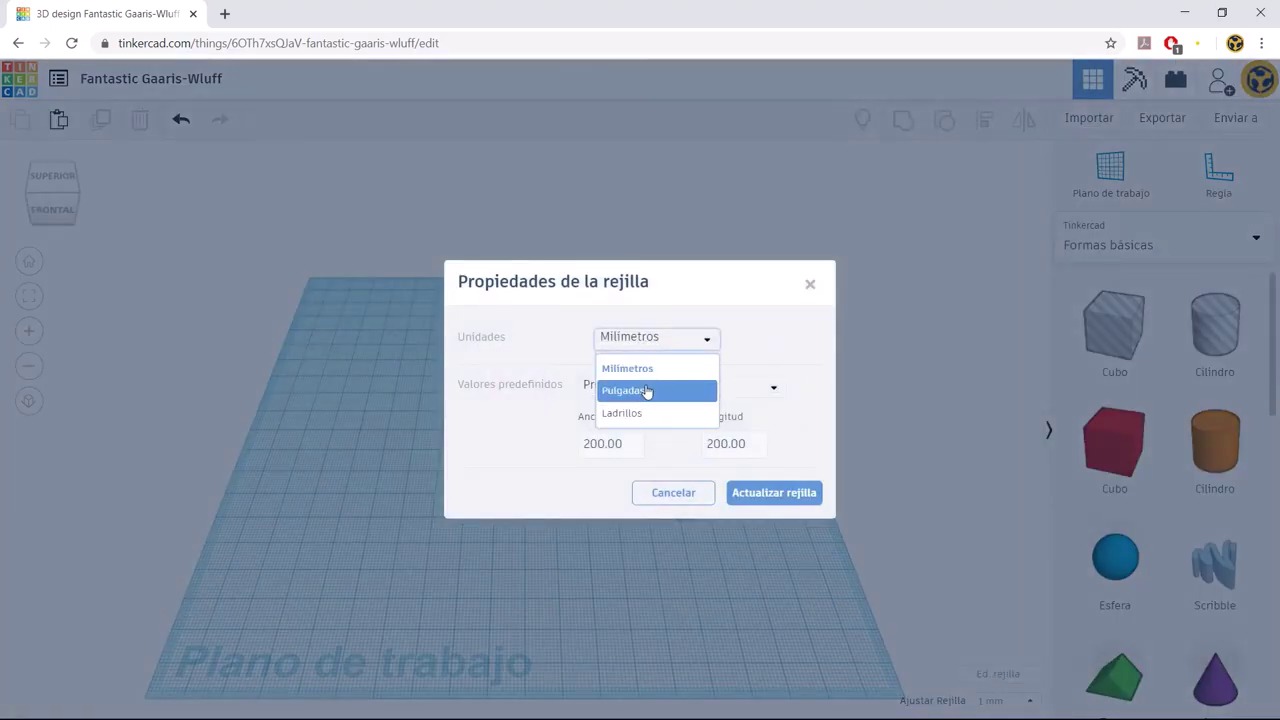
{"action": "left_click", "coordinate": [662, 341]}
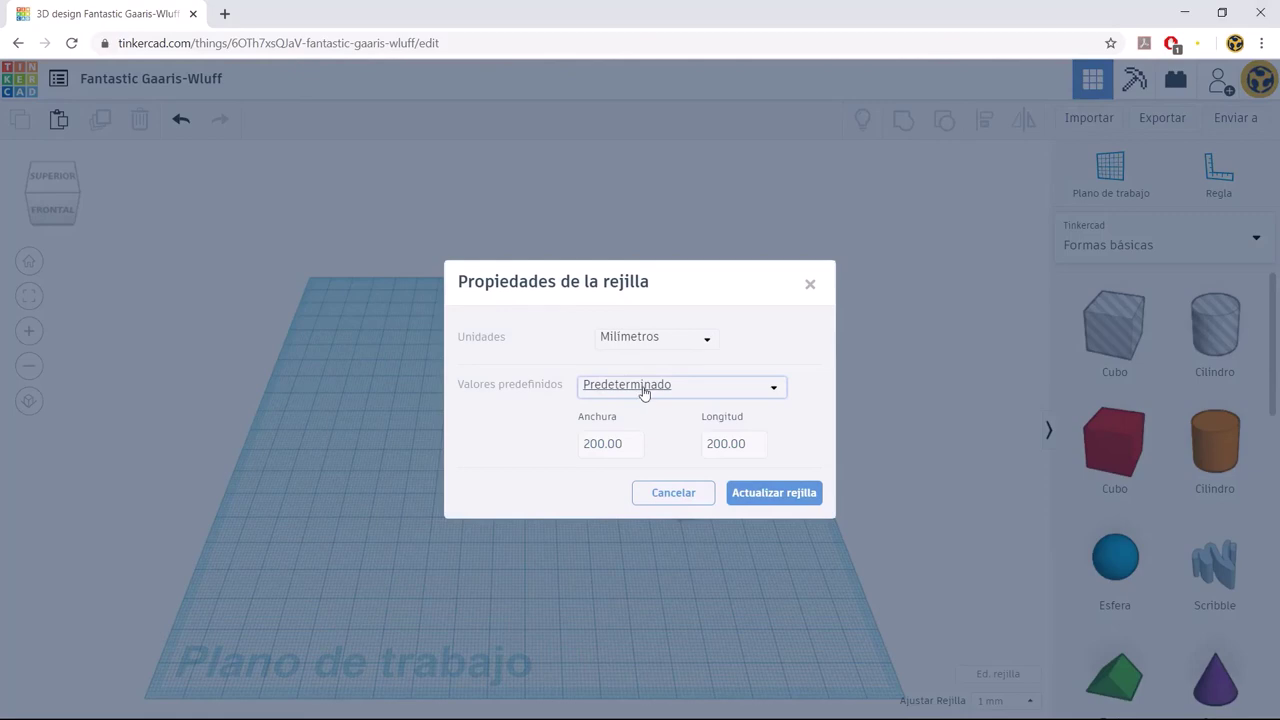
{"action": "left_click", "coordinate": [694, 396]}
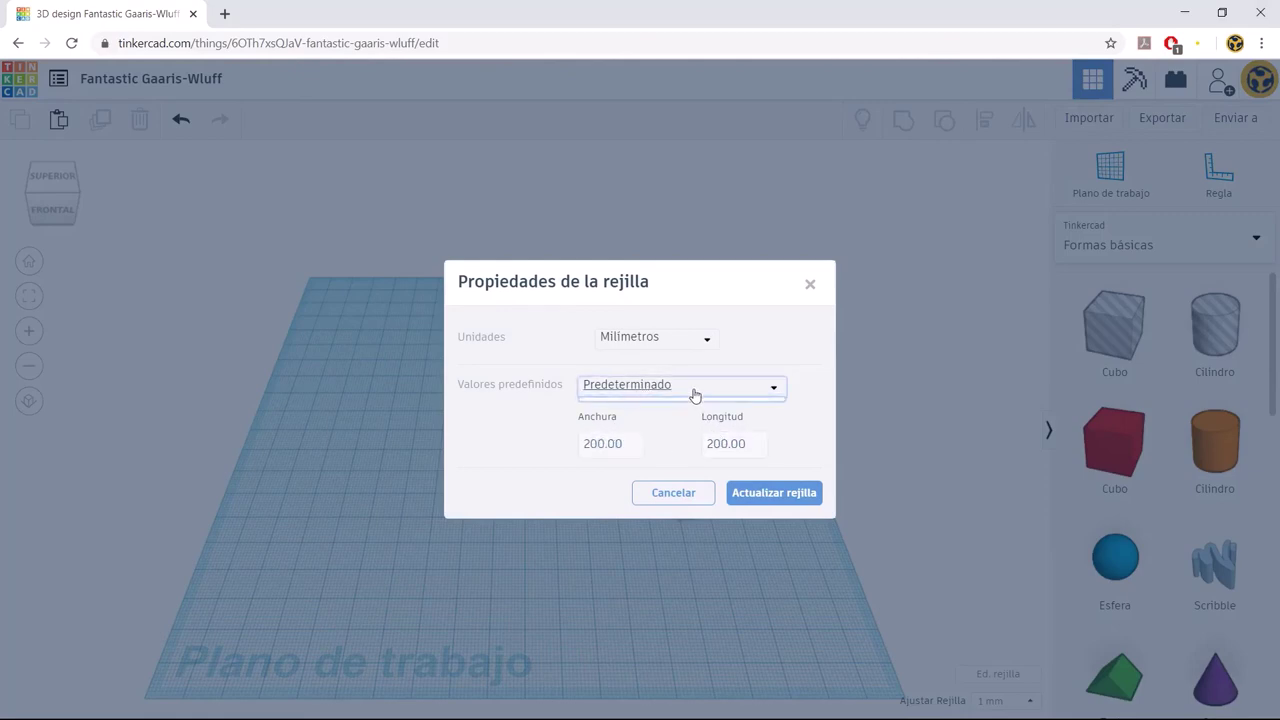
{"action": "scroll", "coordinate": [649, 461], "scroll_direction": "down", "scroll_amount": 1}
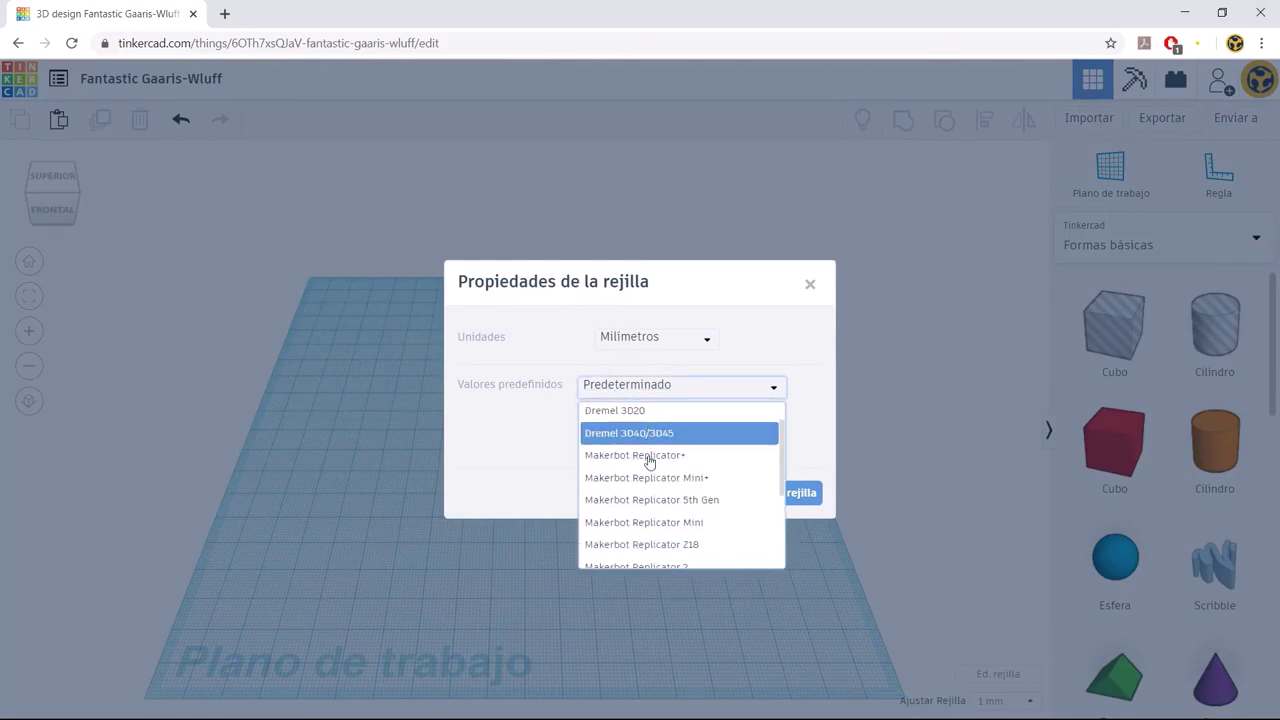
{"action": "scroll", "coordinate": [649, 461], "scroll_direction": "down", "scroll_amount": 2}
{"action": "scroll", "coordinate": [651, 458], "scroll_direction": "down", "scroll_amount": 1}
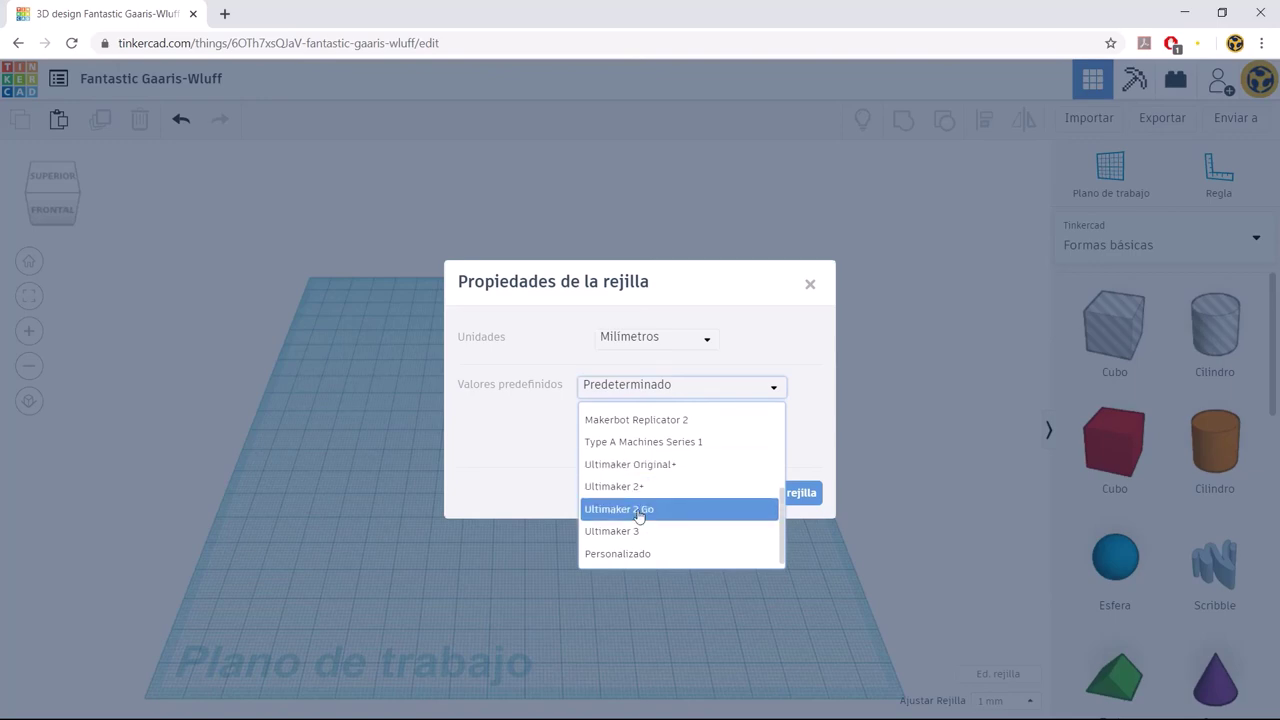
{"action": "left_click", "coordinate": [552, 435]}
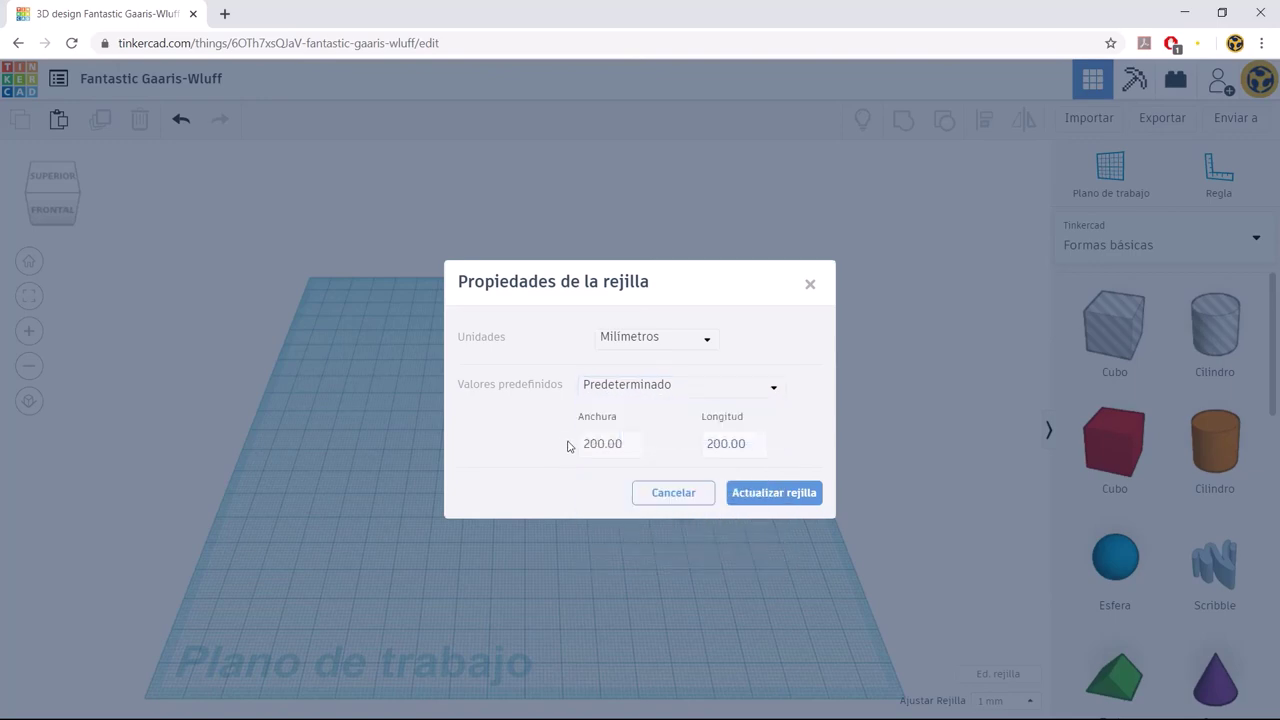
{"action": "left_click", "coordinate": [713, 492]}
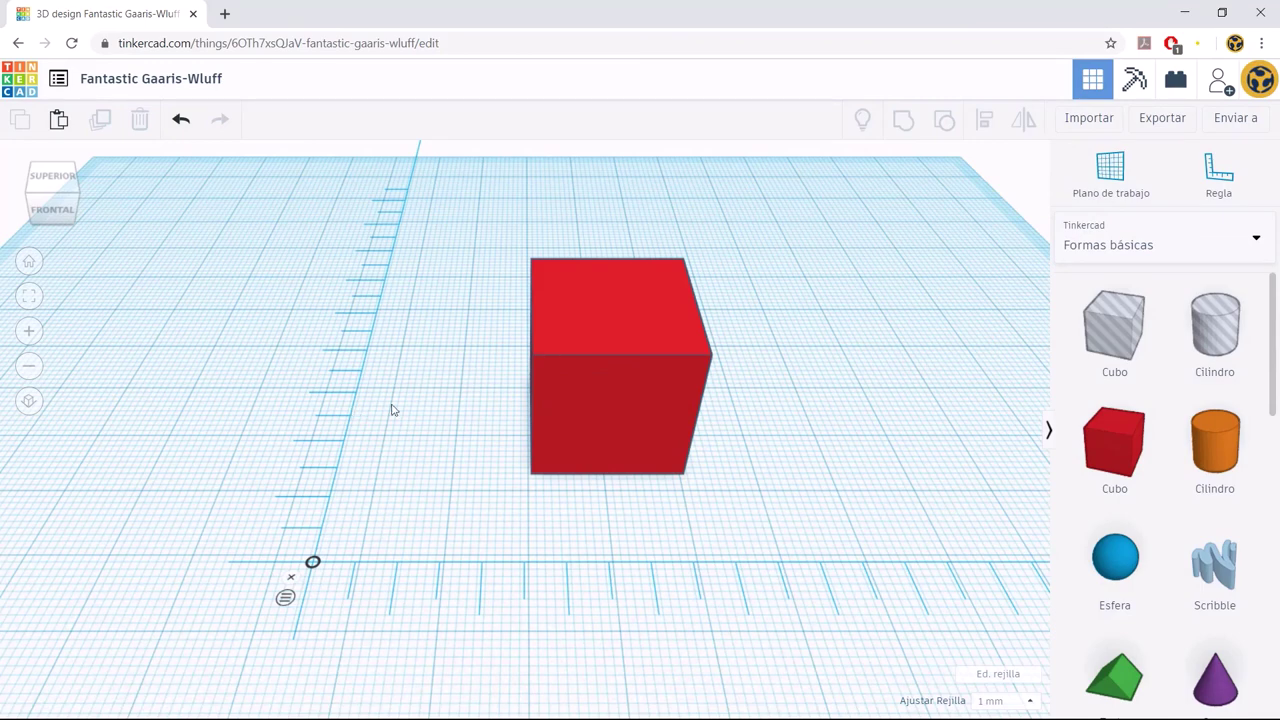
Nudge the red cube 4 mm to the right with the arrow keys.
{"action": "left_click", "coordinate": [591, 400]}
{"action": "key", "text": "Right"}
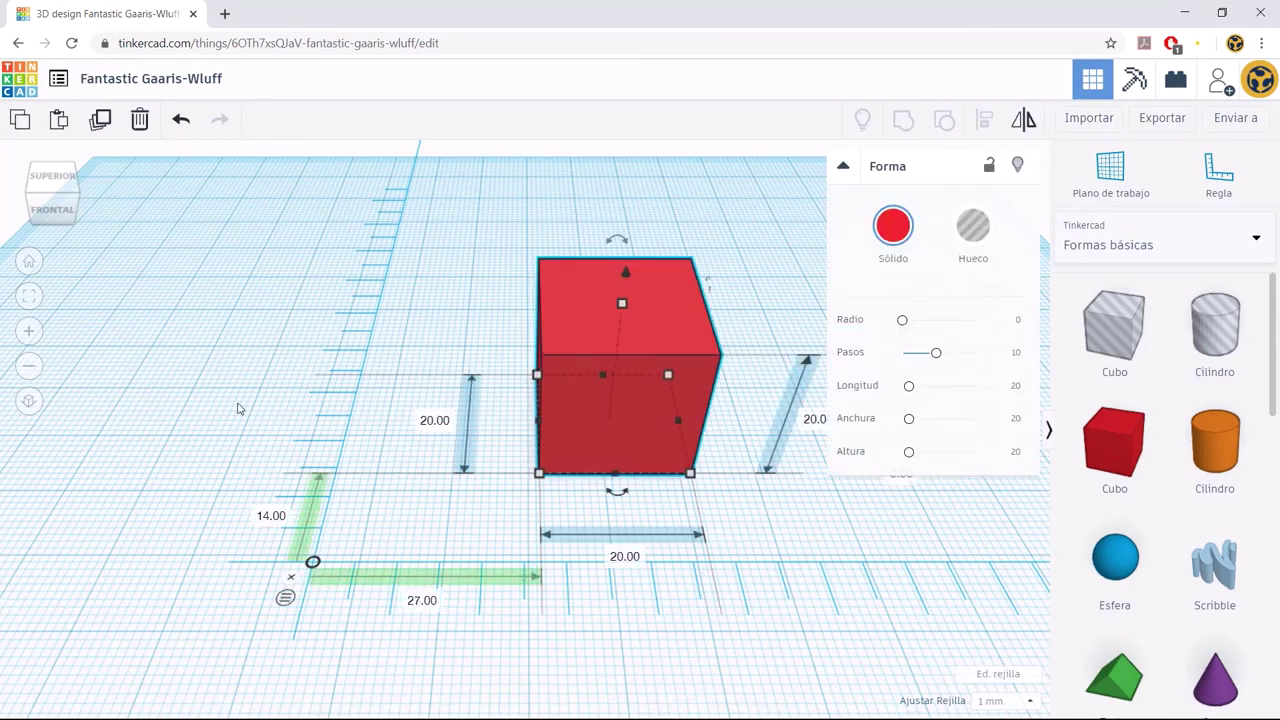
{"action": "key", "text": "Right"}
{"action": "key", "text": "Right"}
{"action": "key", "text": "Right"}
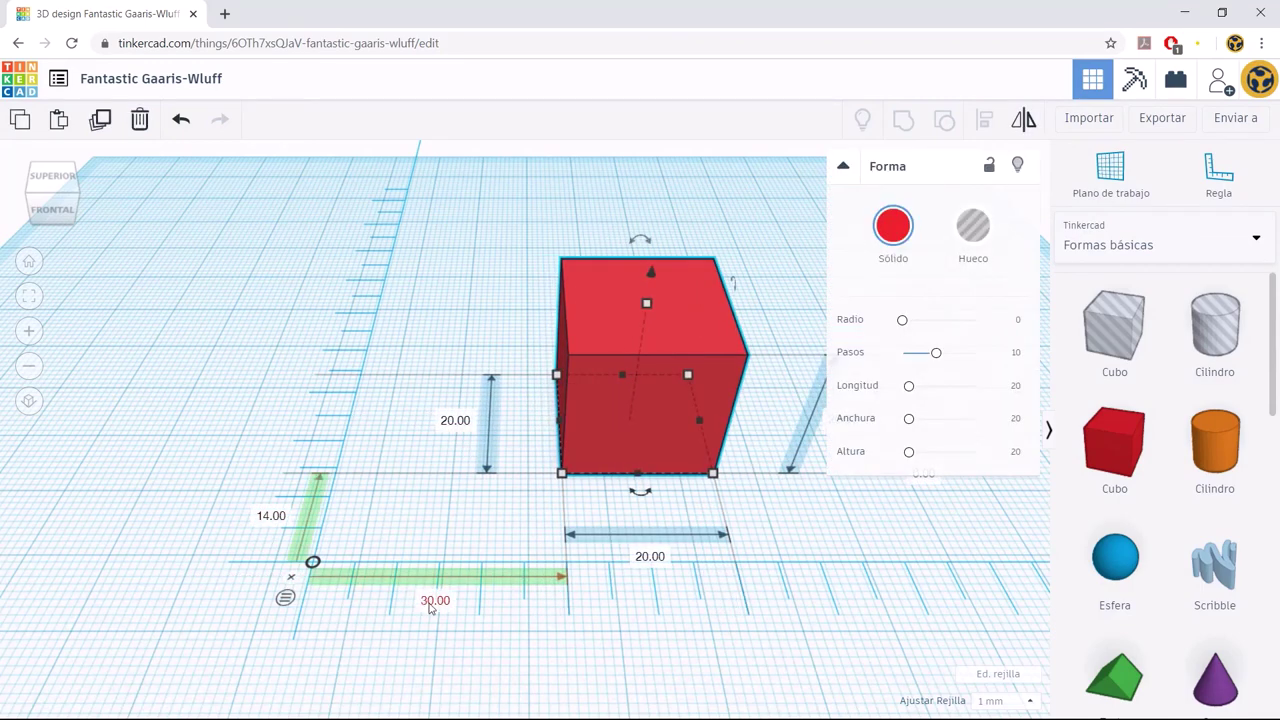
{"action": "key", "text": "Right"}
{"action": "key", "text": "Right"}
{"action": "key", "text": "Right"}
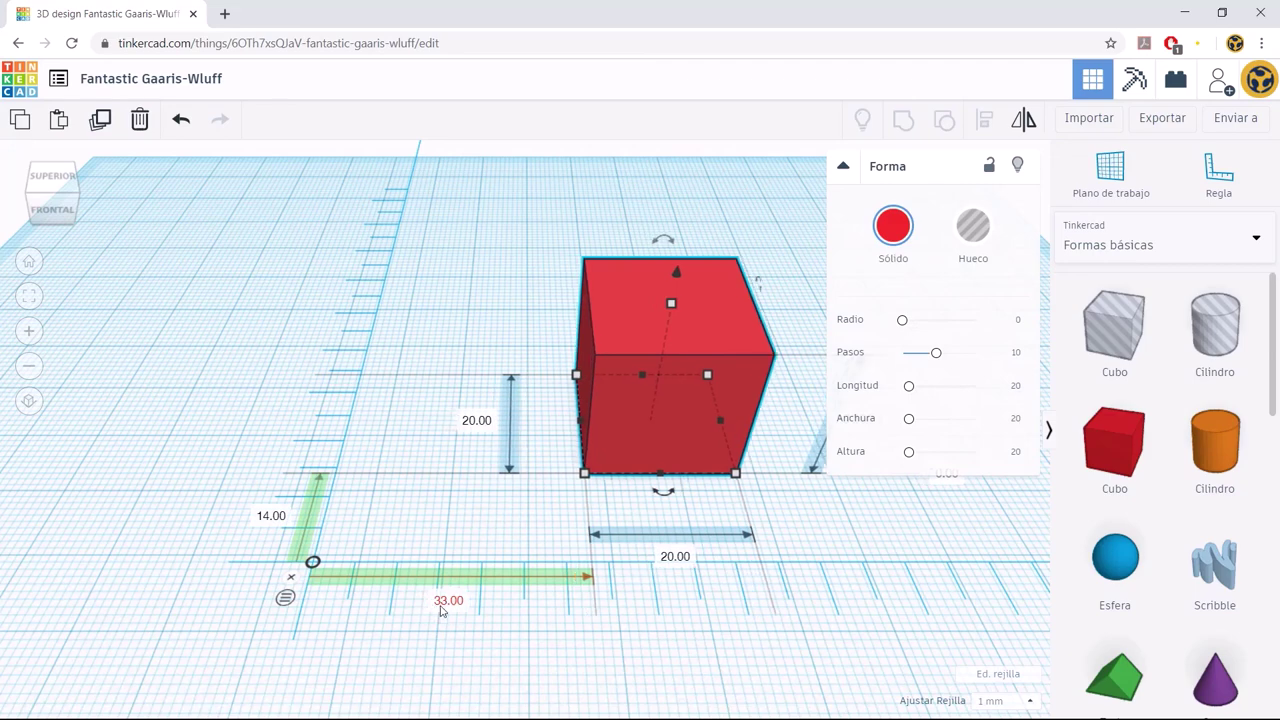
{"action": "key", "text": "Right"}
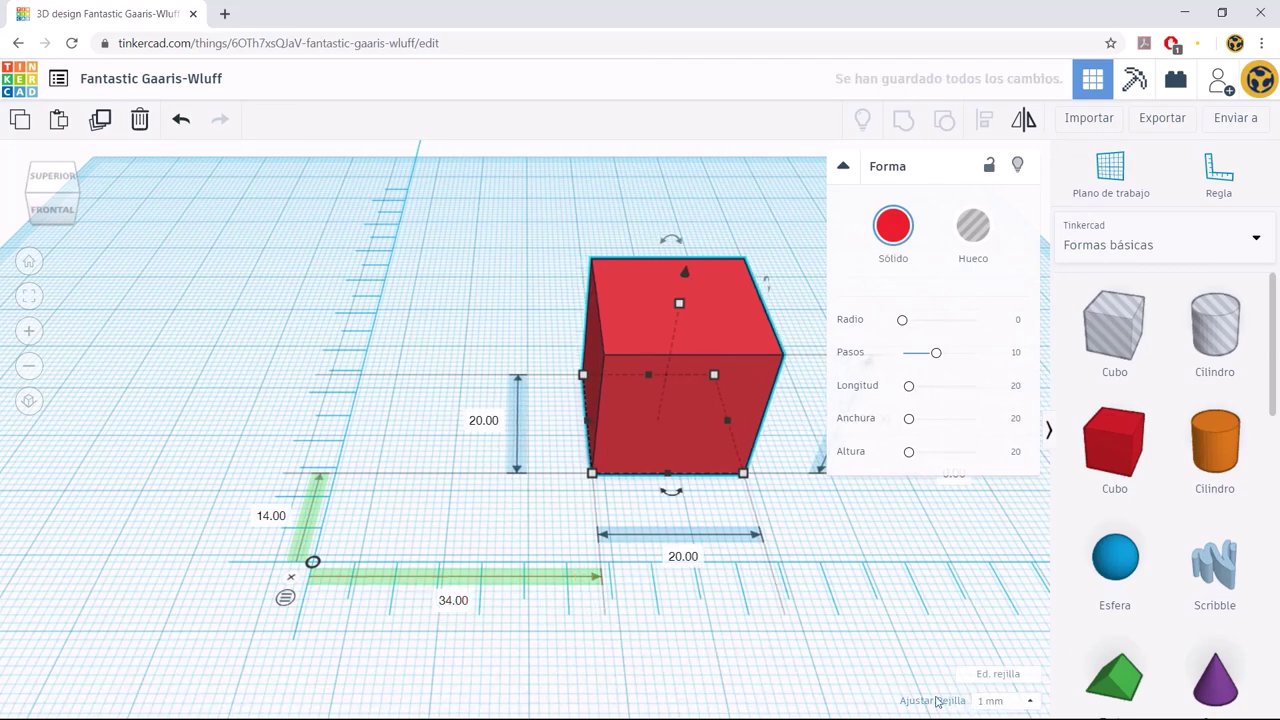
Set the snap grid to 0,1 mm and nudge the cube 0.4 mm back left.
{"action": "left_click", "coordinate": [988, 701]}
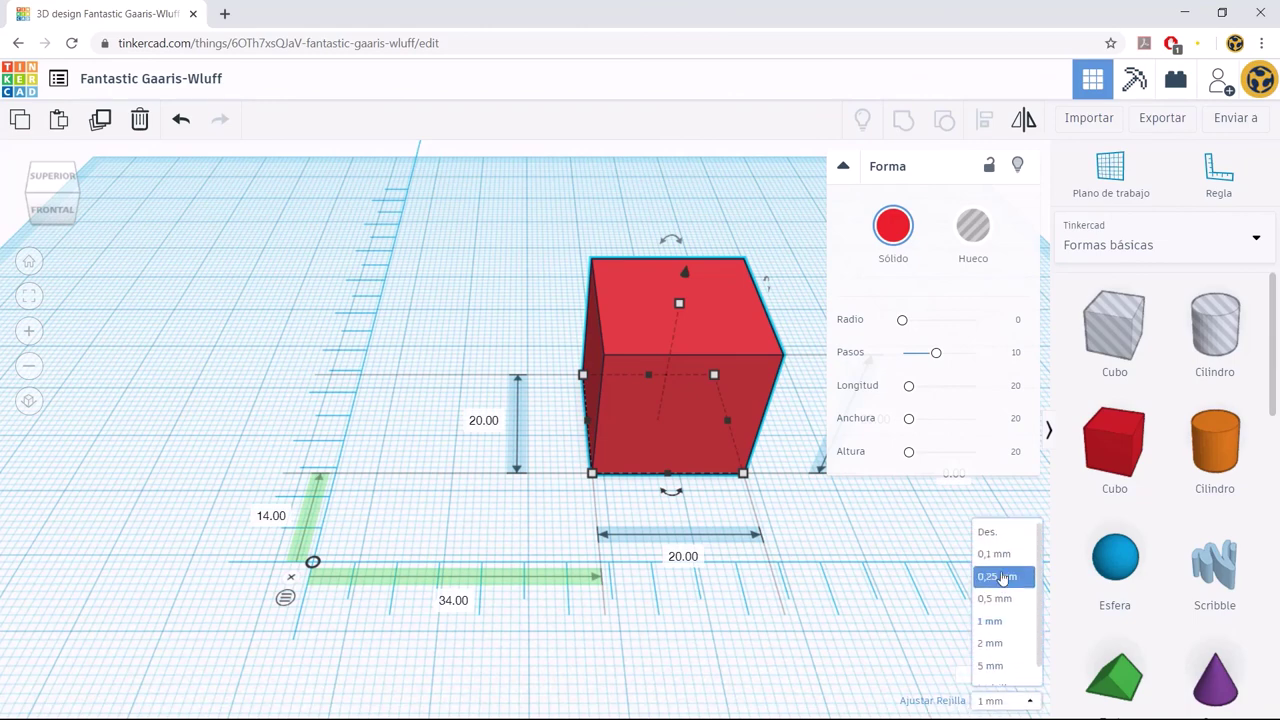
{"action": "left_click", "coordinate": [1001, 556]}
{"action": "key", "text": "Left"}
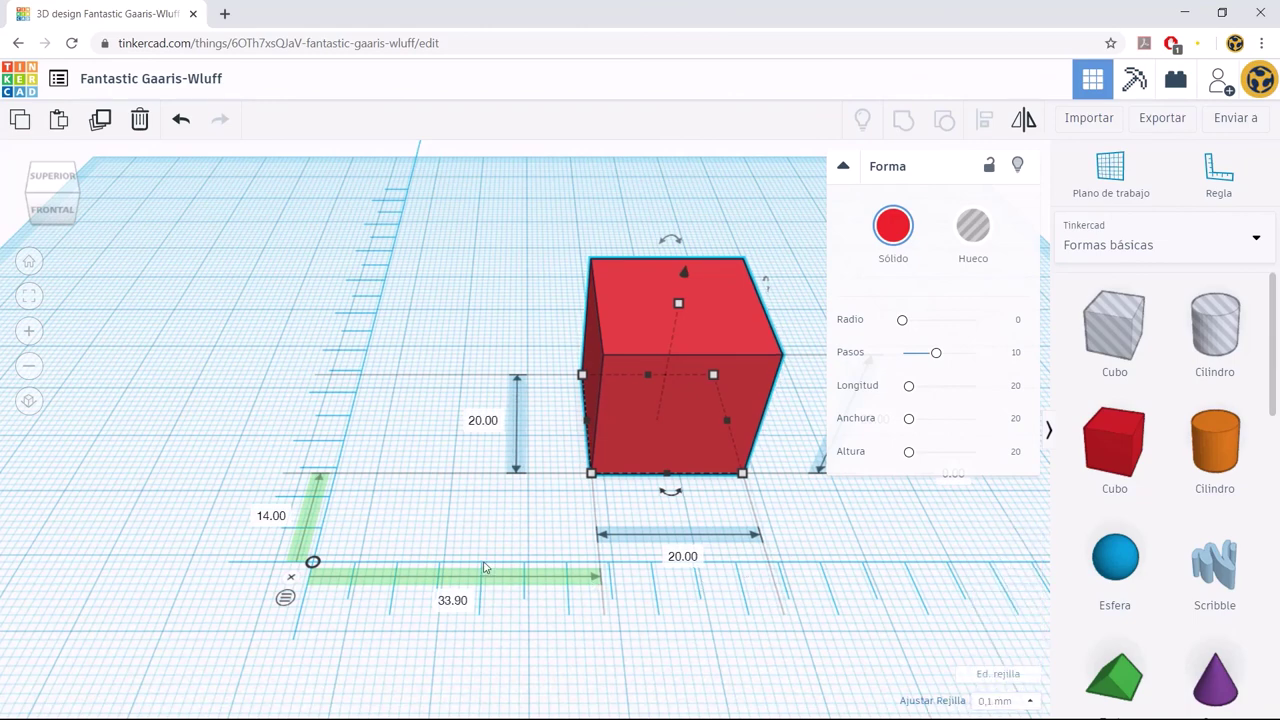
{"action": "key", "text": "Left"}
{"action": "key", "text": "Left"}
{"action": "key", "text": "Left"}
{"action": "key", "text": "Left"}
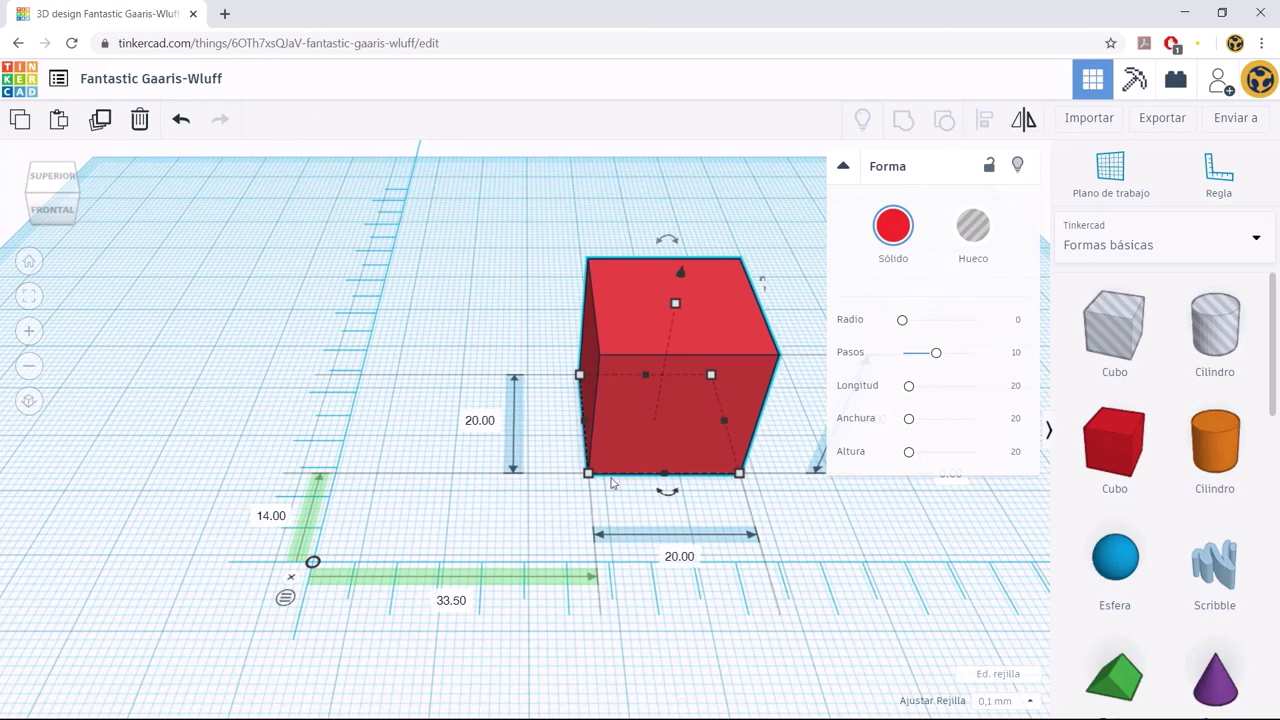
{"action": "key", "text": "Left"}
{"action": "key", "text": "Left"}
{"action": "key", "text": "Left"}
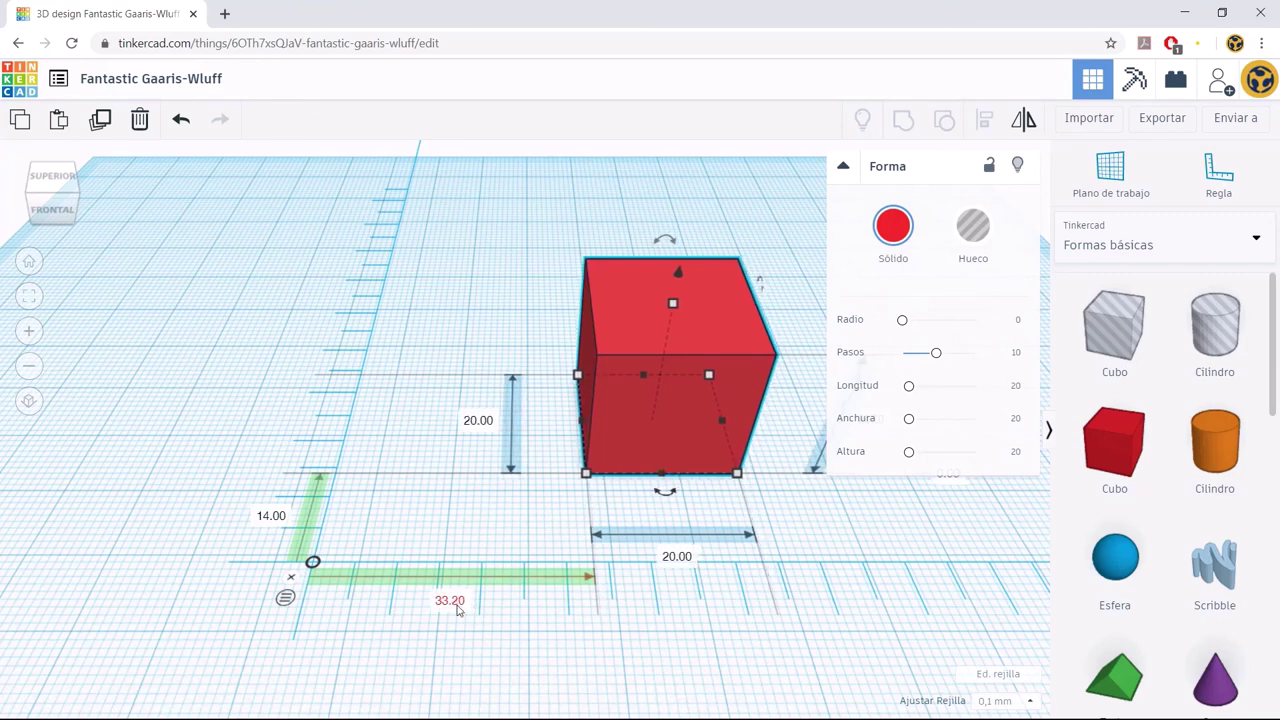
{"action": "key", "text": "Left"}
{"action": "key", "text": "Left"}
{"action": "left_click", "coordinate": [573, 643]}
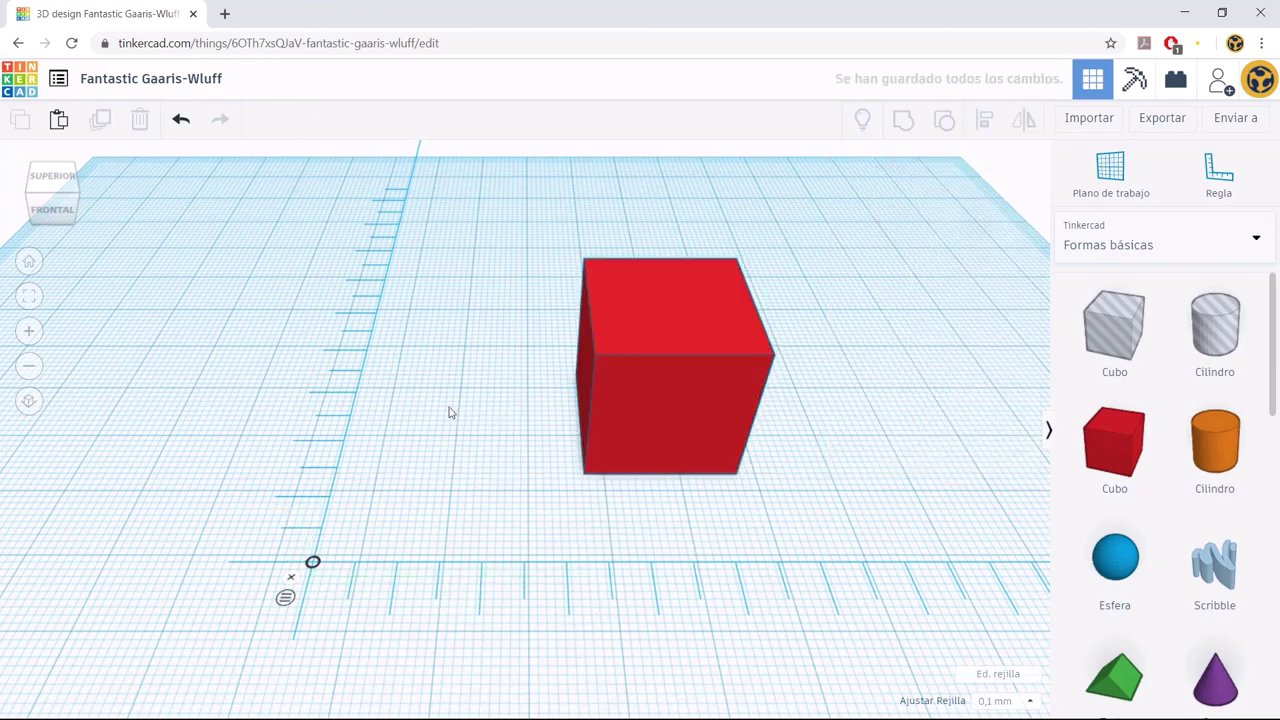